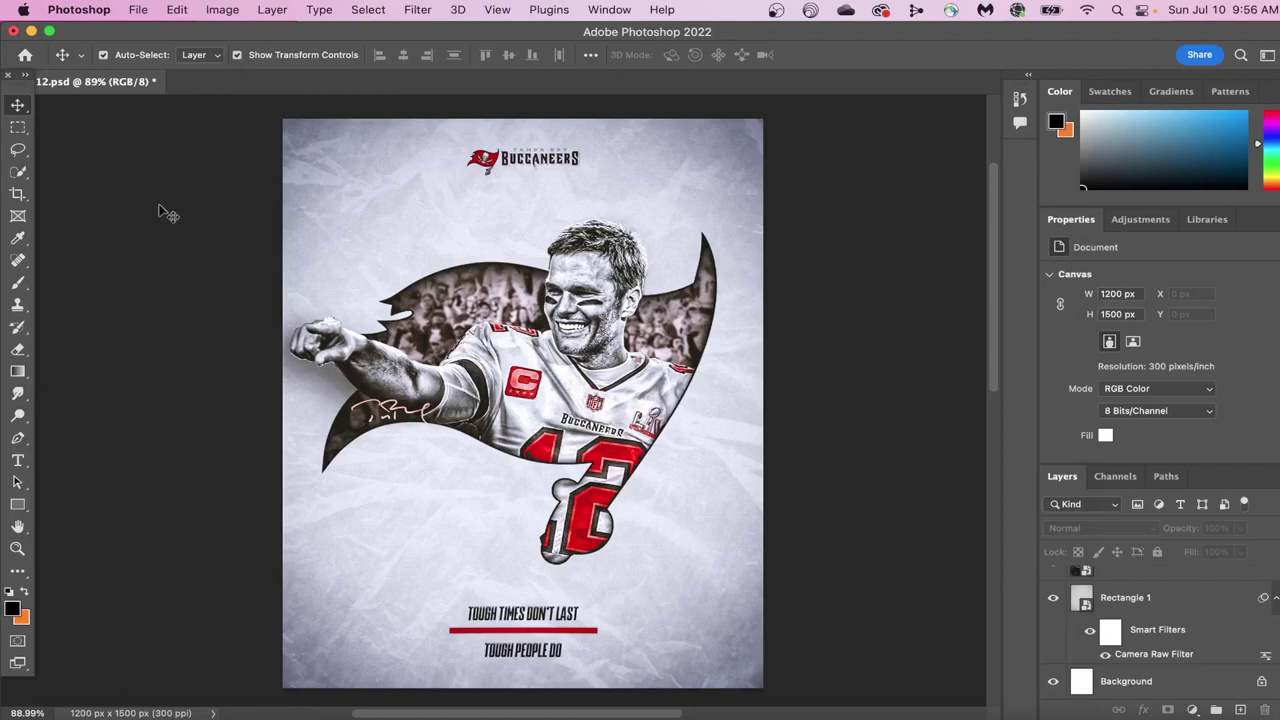
Step: Create a new 1200 x 1500 px portrait document at 300 ppi in 8-bit RGB with a white background
click(136, 9)
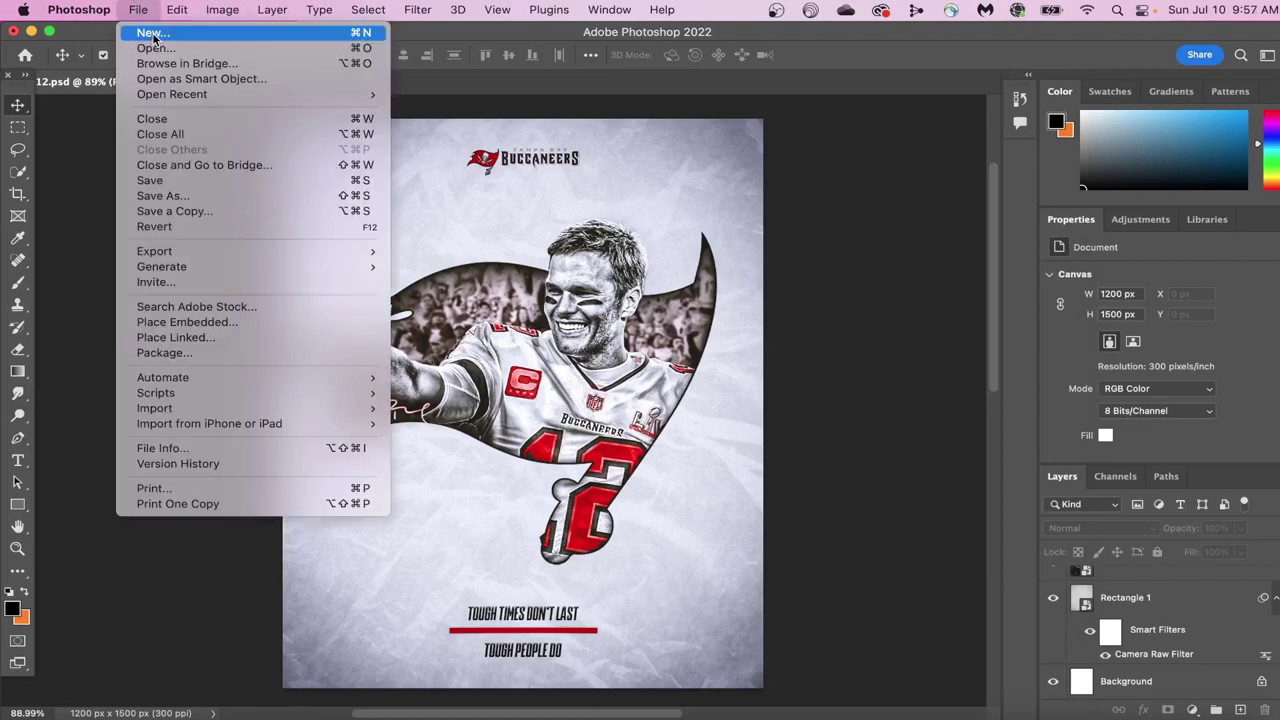
click(153, 34)
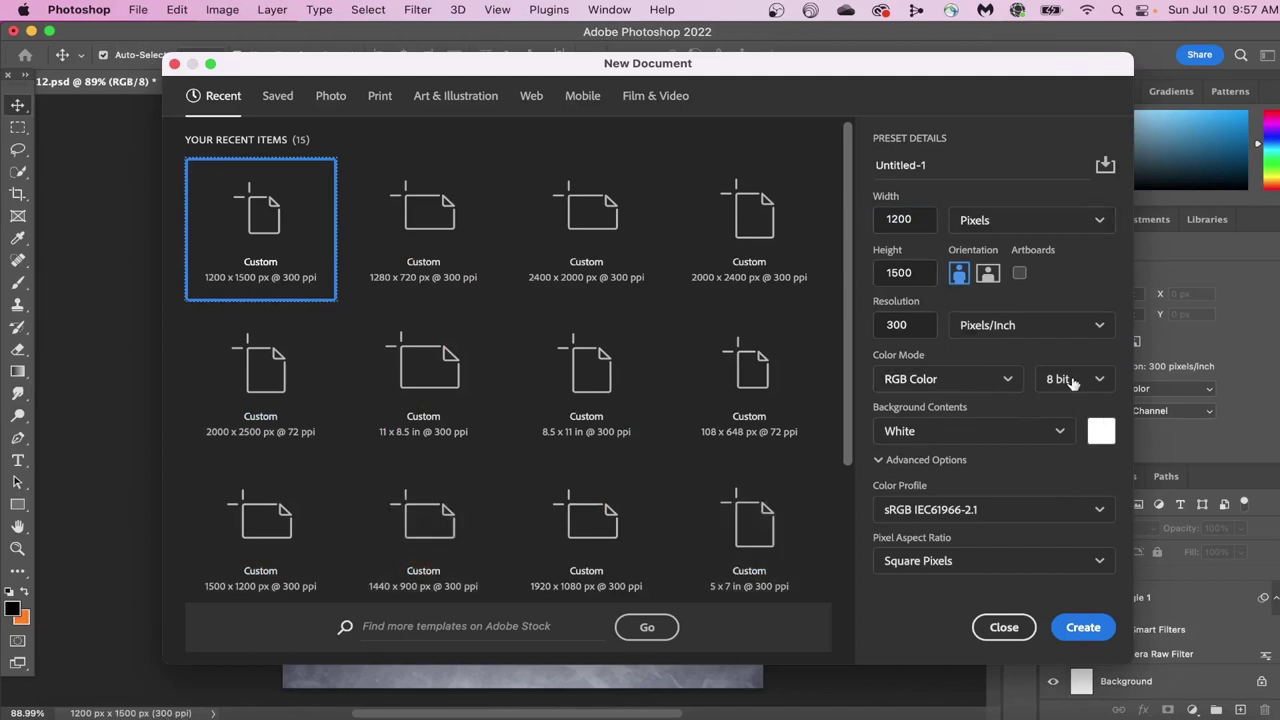
click(1085, 628)
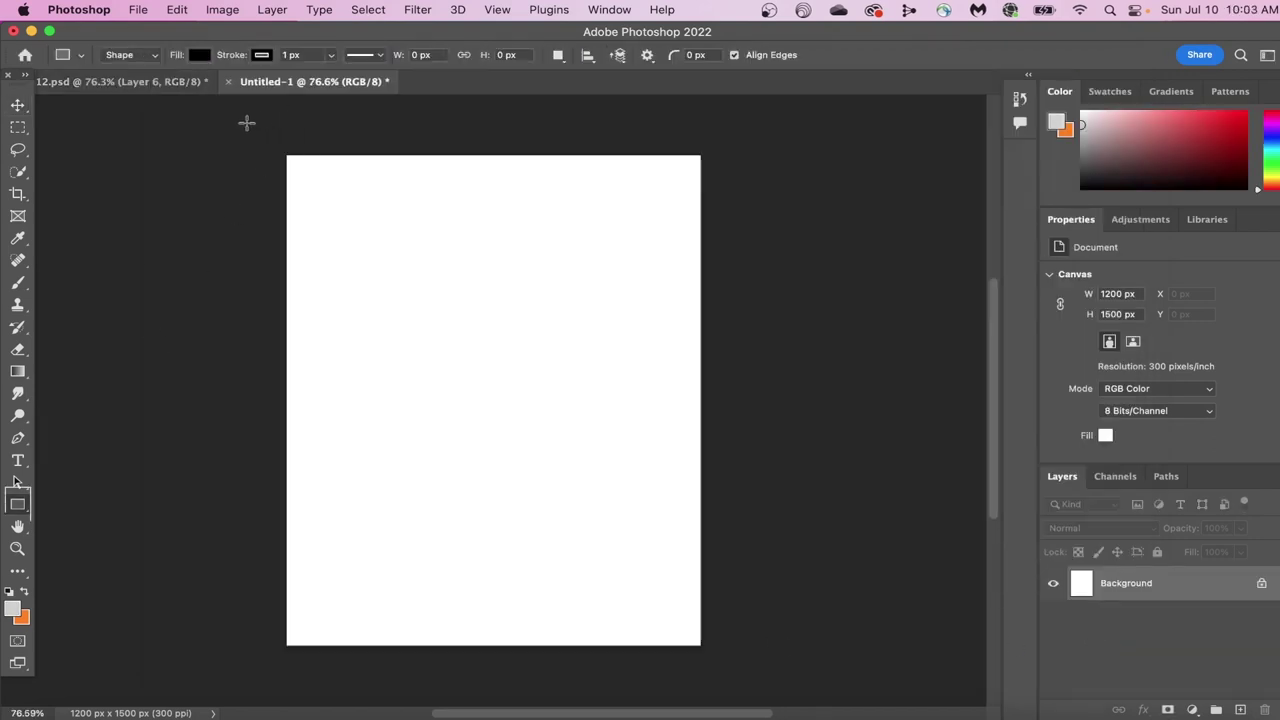
Step: Draw a rectangle of about 1512 x 1713 px covering the whole canvas and fill it with light grey d0d0d0
drag(240, 123, 761, 683)
click(199, 54)
click(310, 88)
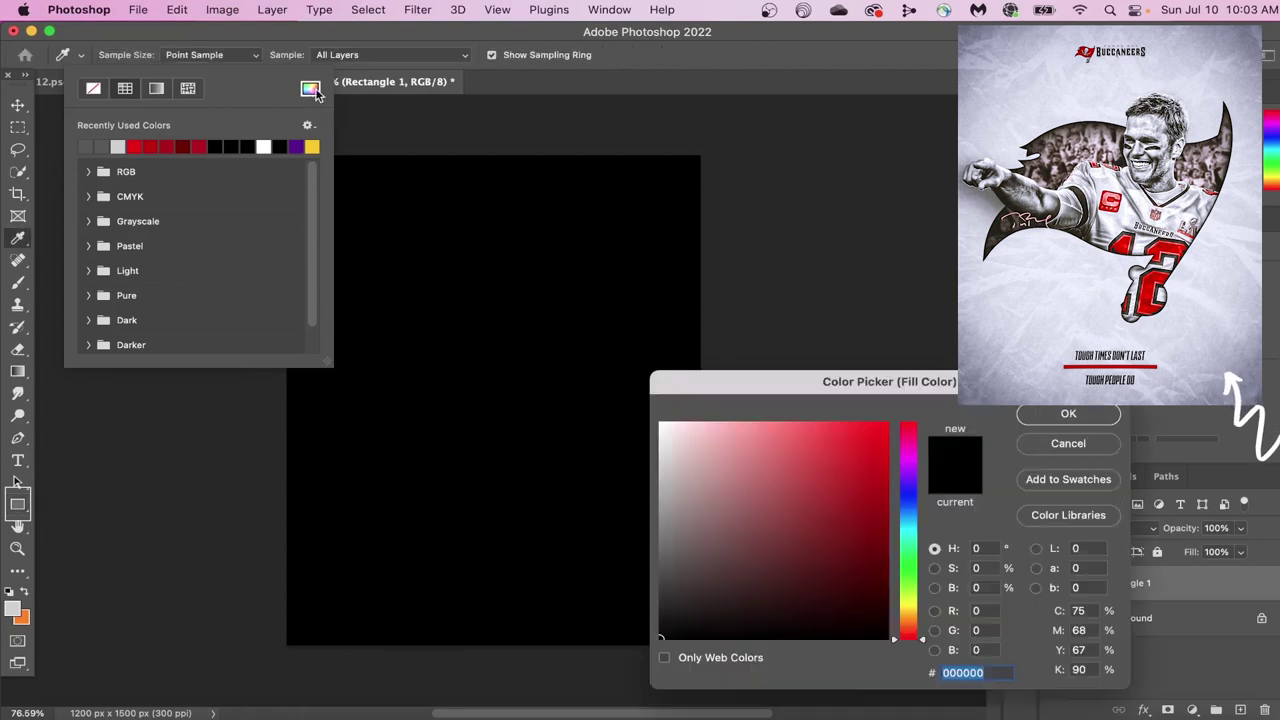
click(1060, 123)
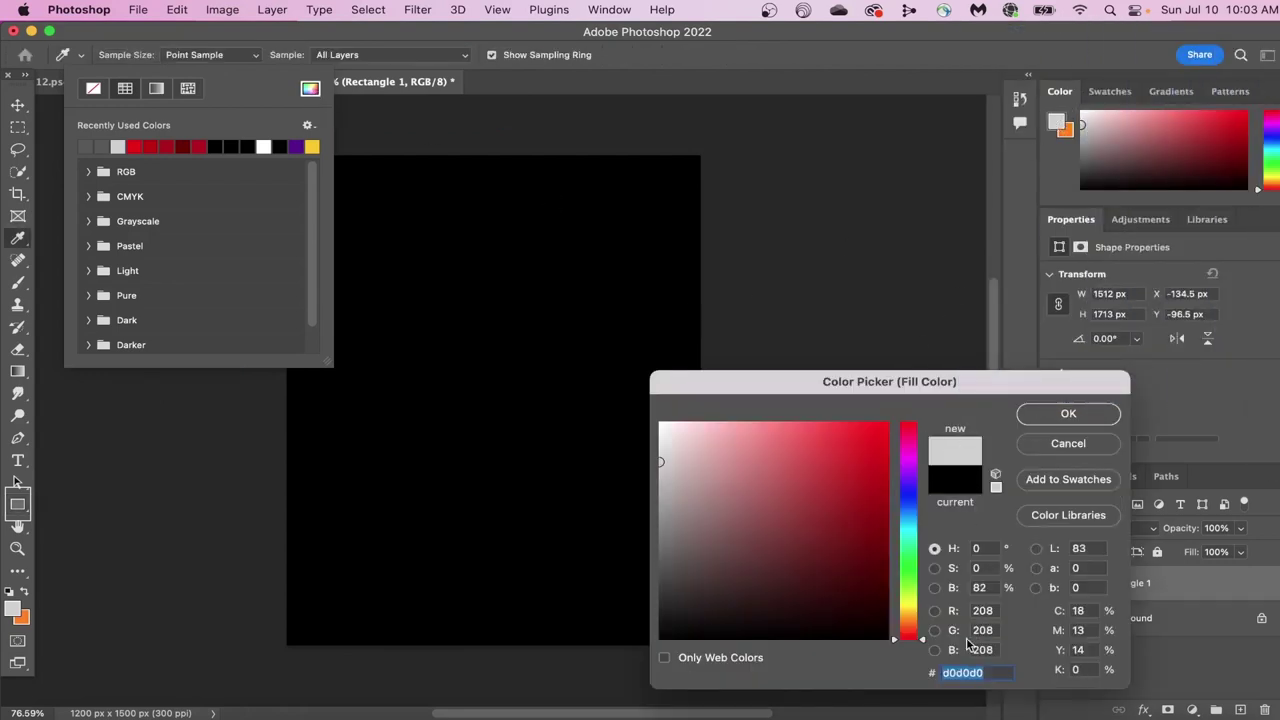
click(1067, 410)
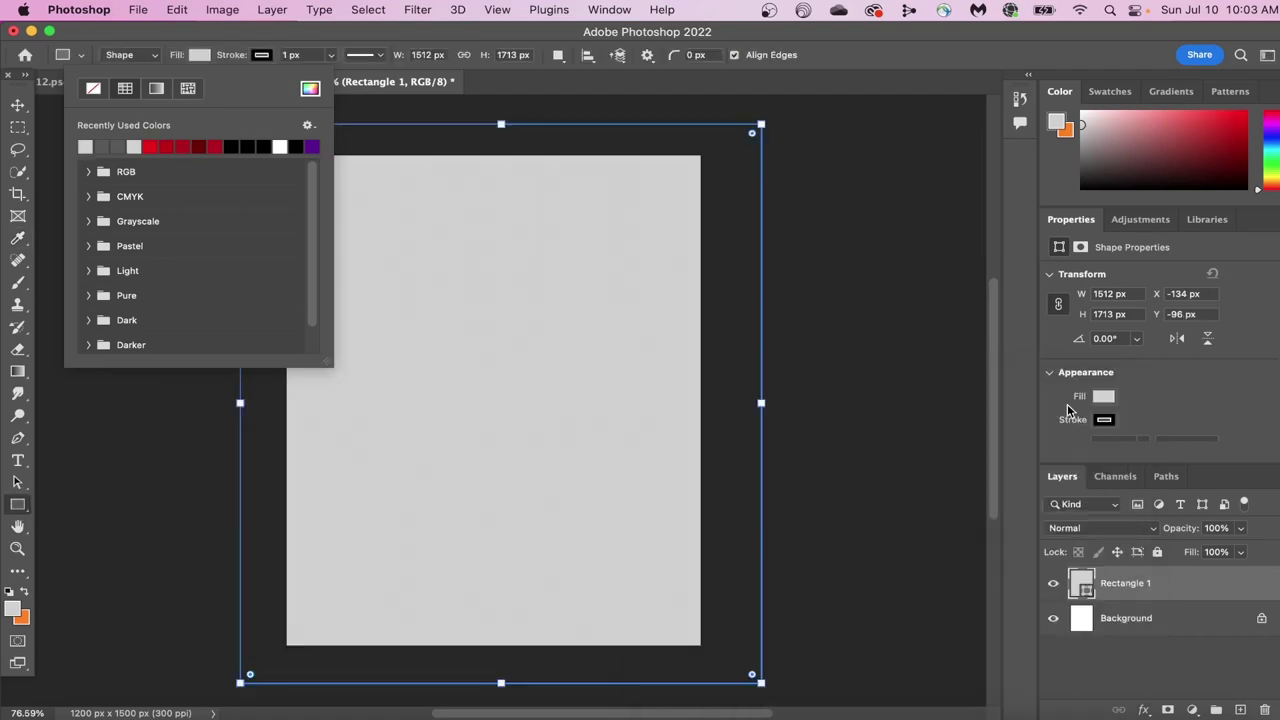
click(205, 57)
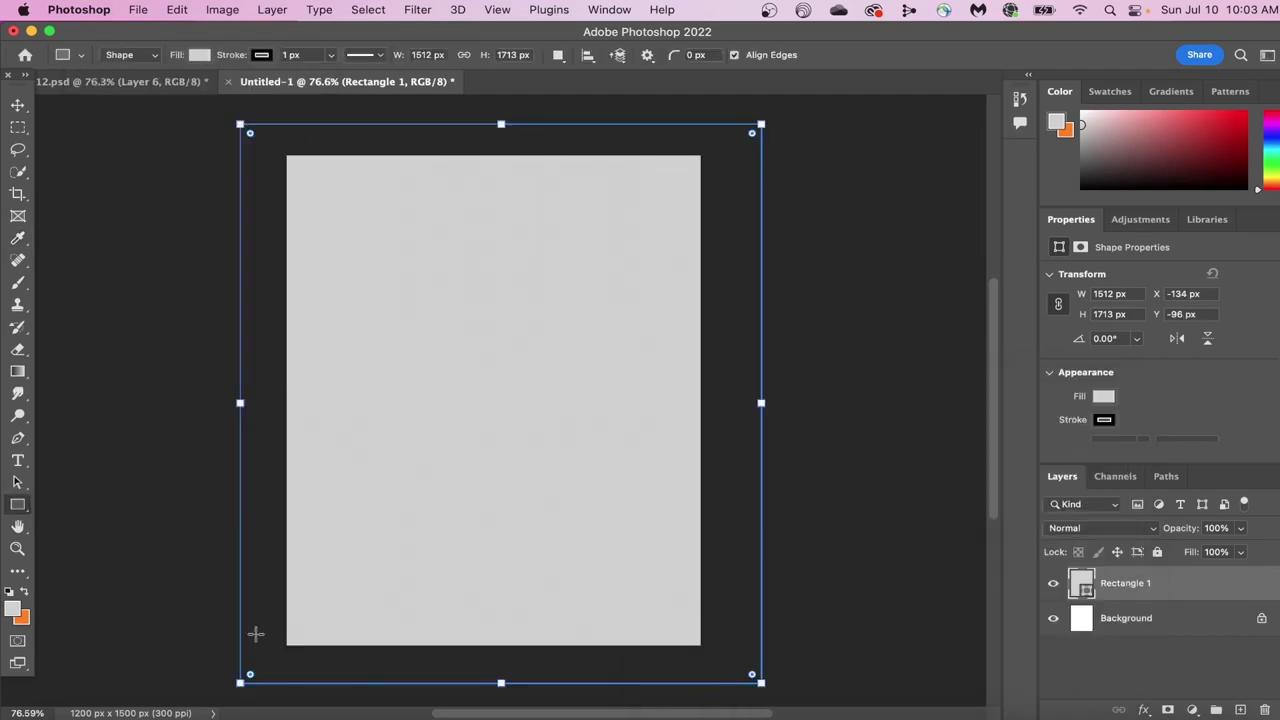
Step: Place Step 1.png over the rectangle, enlarged to about 1547 px square to cover the canvas, with its blend mode set to Color Dodge
click(45, 714)
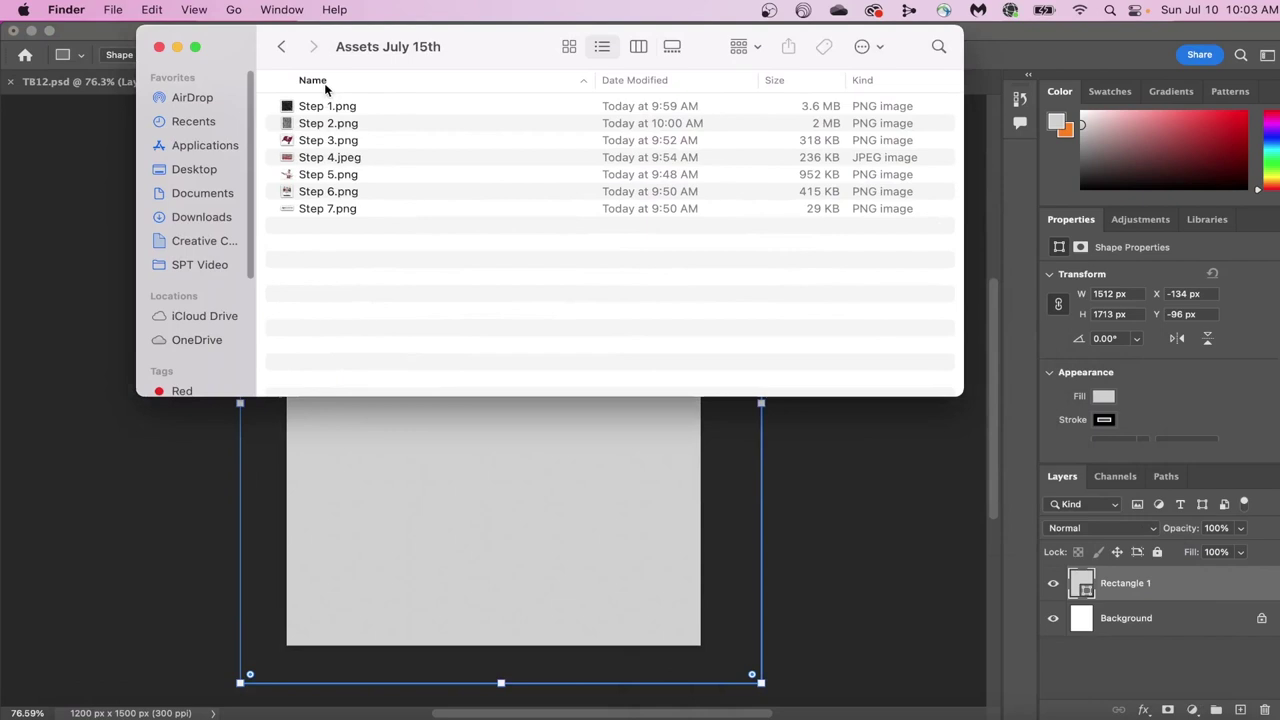
drag(340, 106, 530, 490)
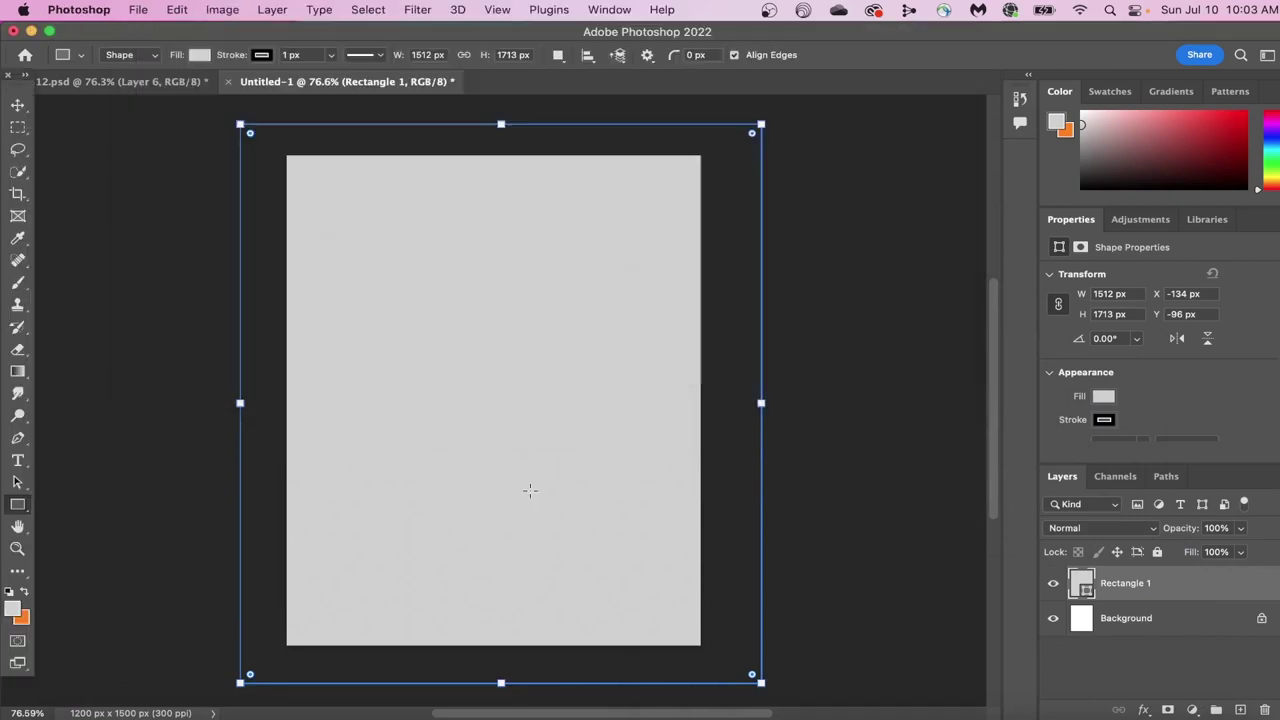
drag(697, 205, 752, 158)
drag(285, 598, 230, 648)
drag(752, 156, 763, 143)
click(883, 55)
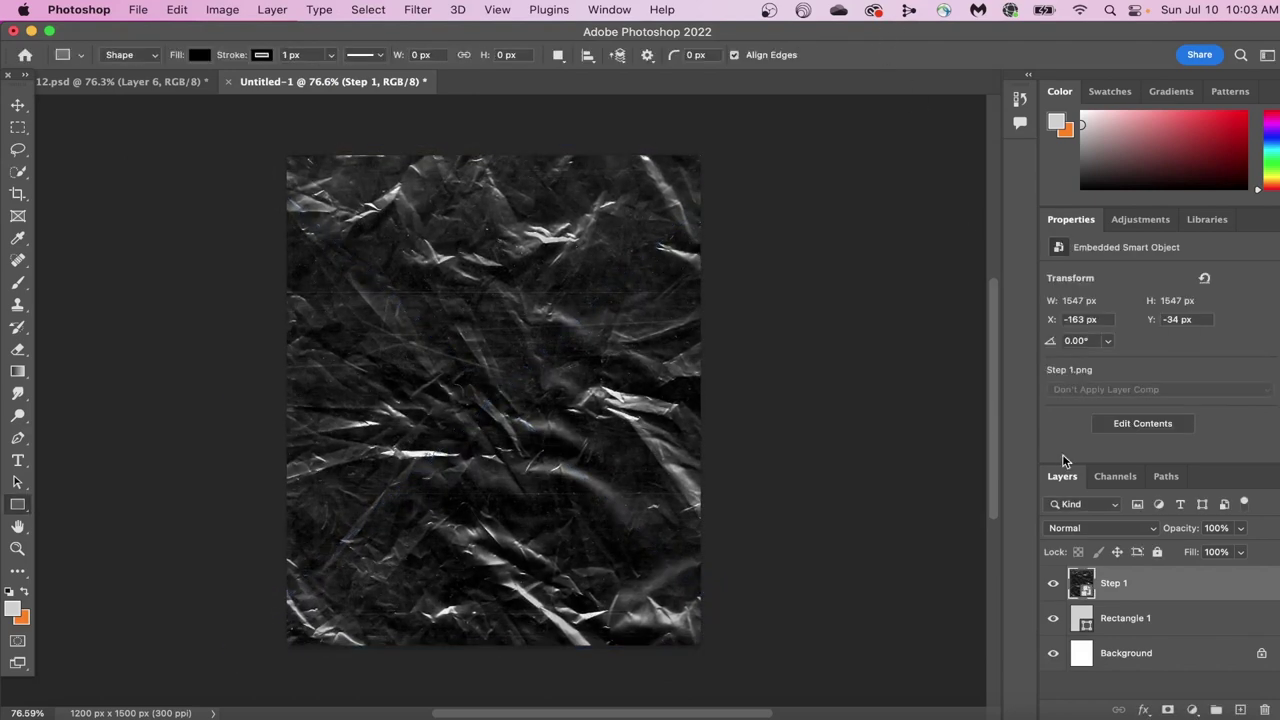
click(1100, 528)
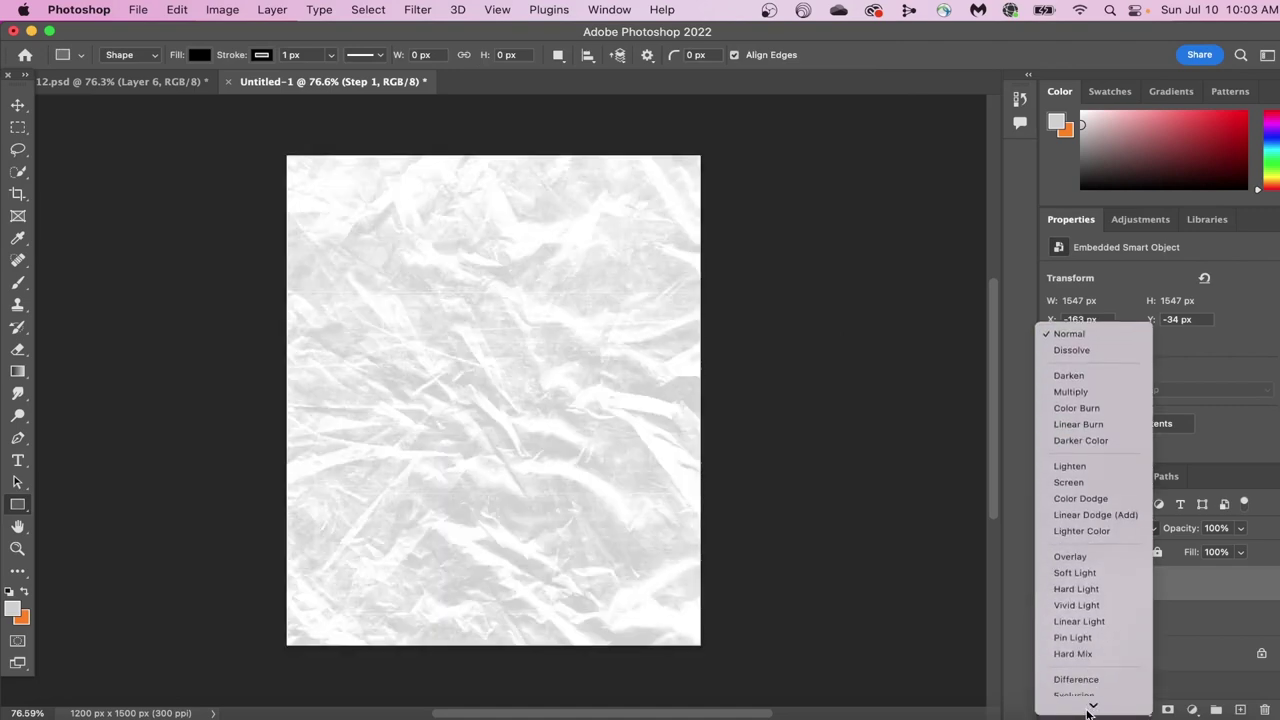
click(1068, 399)
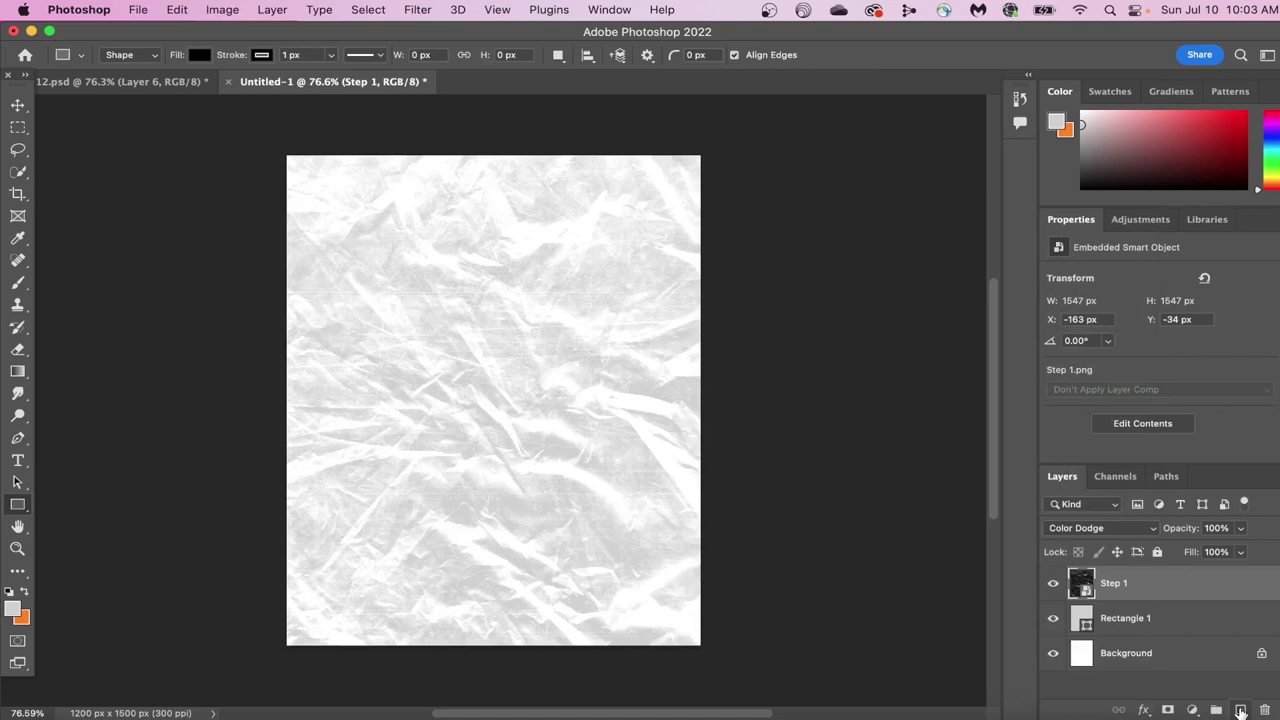
Step: Place Step 2.png on a new layer above the crumpled texture and set its blend mode to Soft Light
click(1240, 709)
click(47, 712)
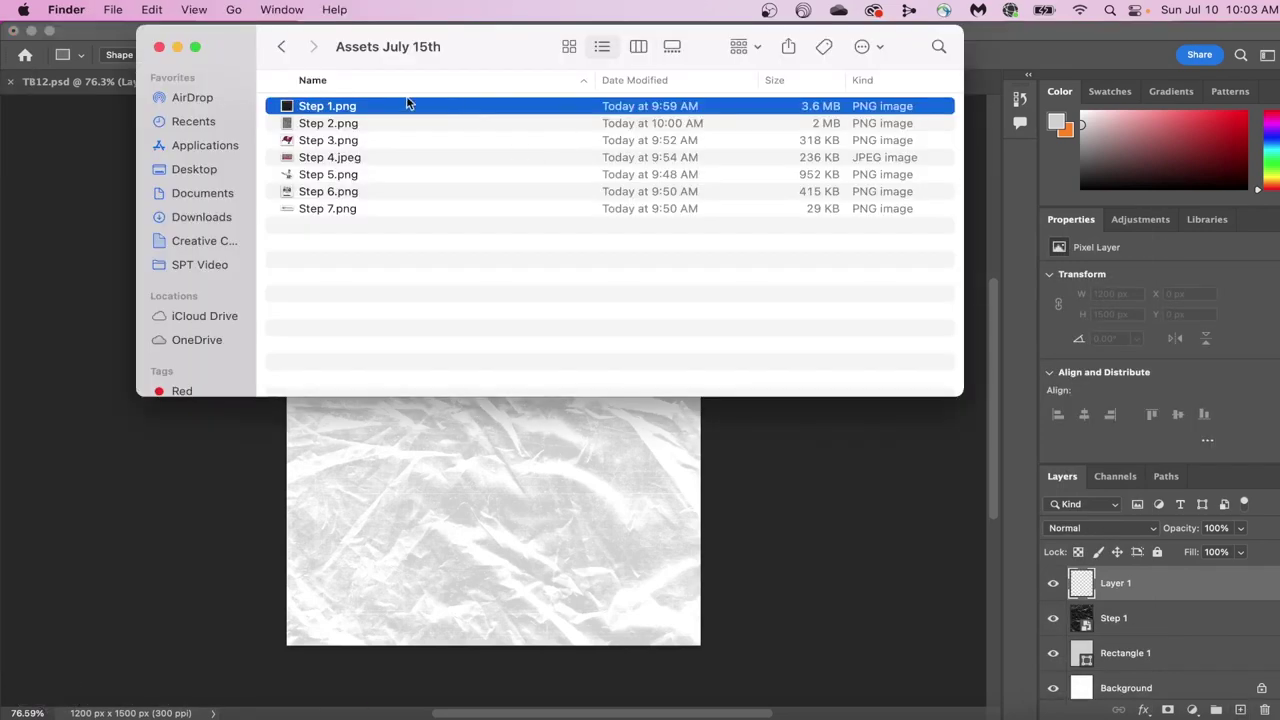
drag(315, 126, 490, 460)
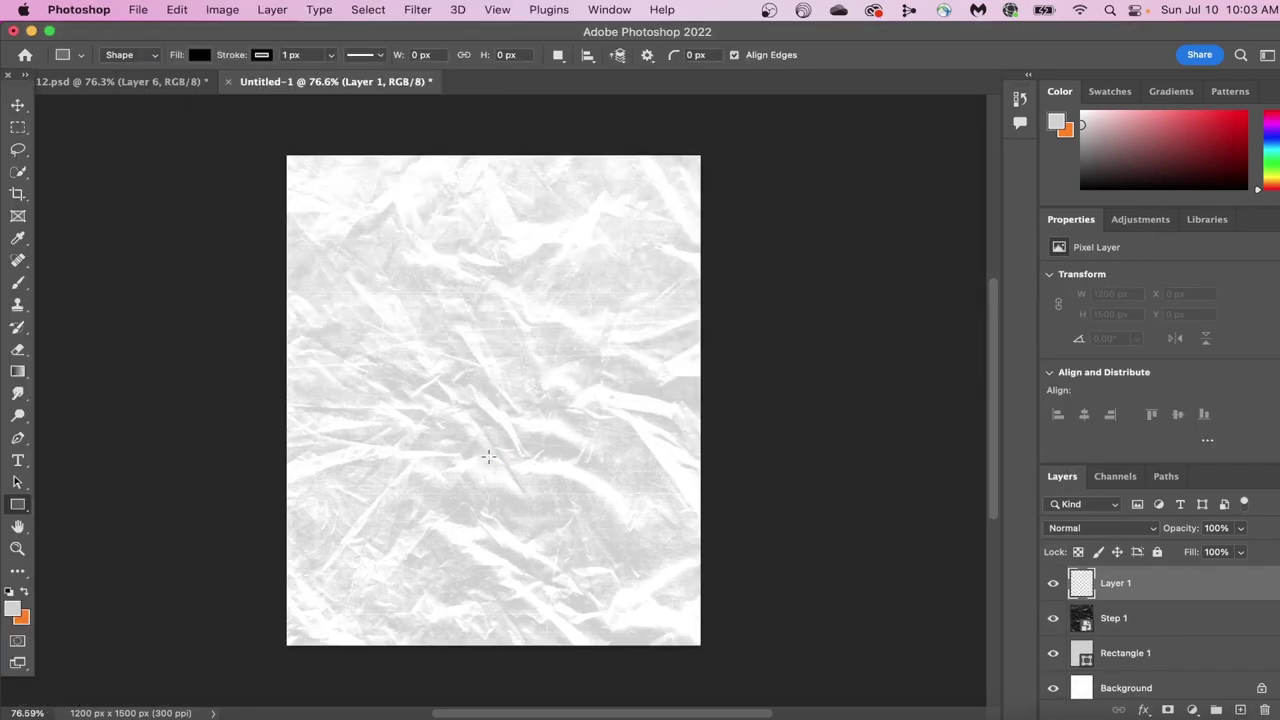
click(883, 54)
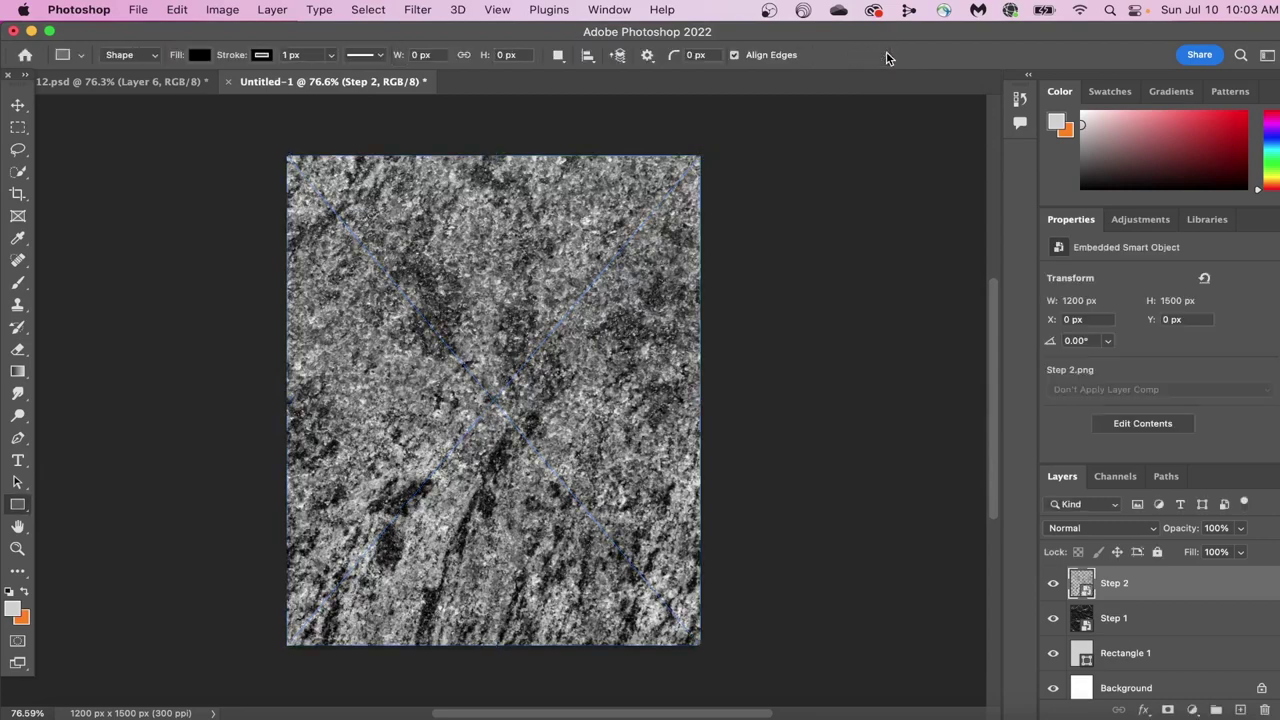
click(1115, 527)
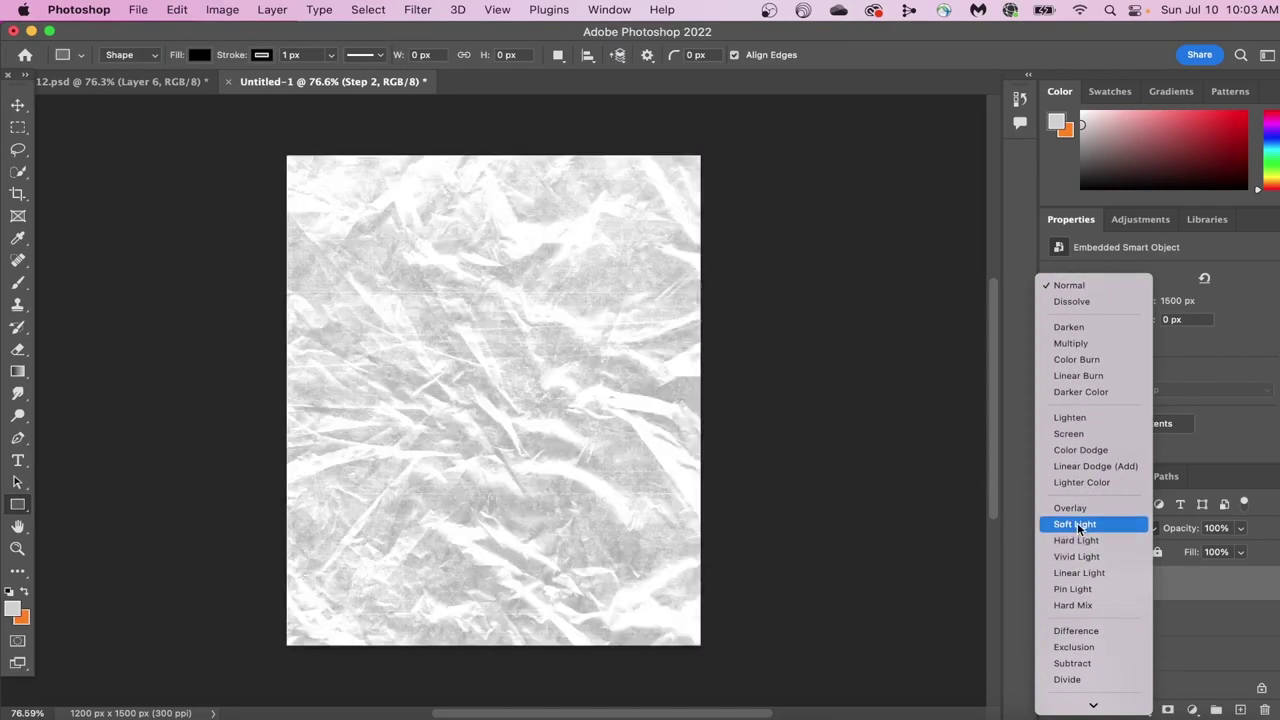
click(1076, 524)
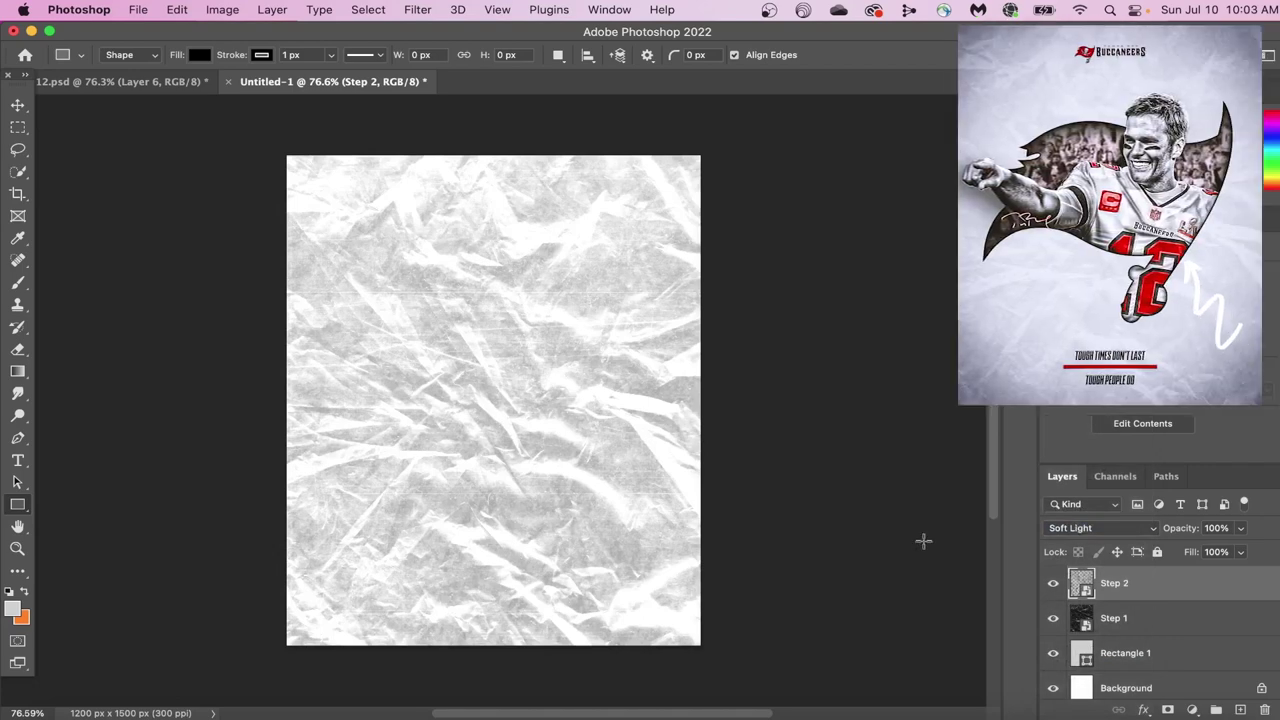
Step: Place the flag logo Step 3.png from the Assets July 15th folder at the centre of the canvas
click(47, 712)
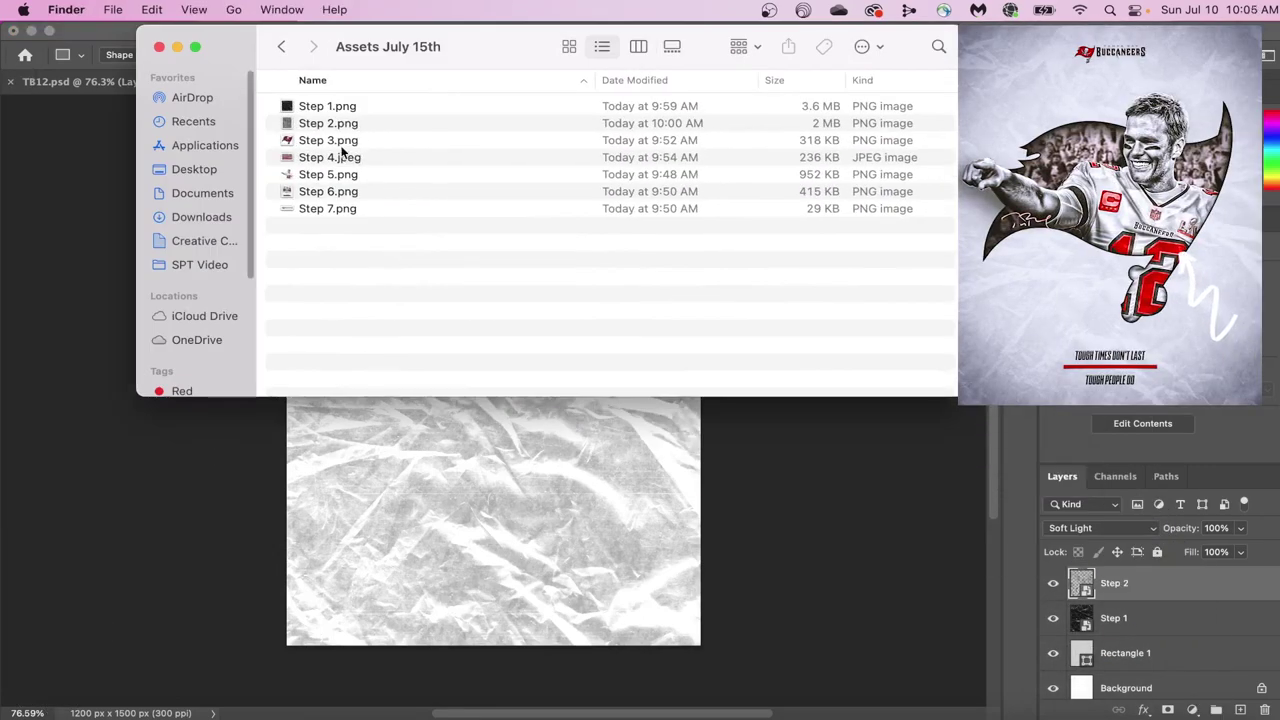
click(376, 147)
drag(376, 147, 480, 494)
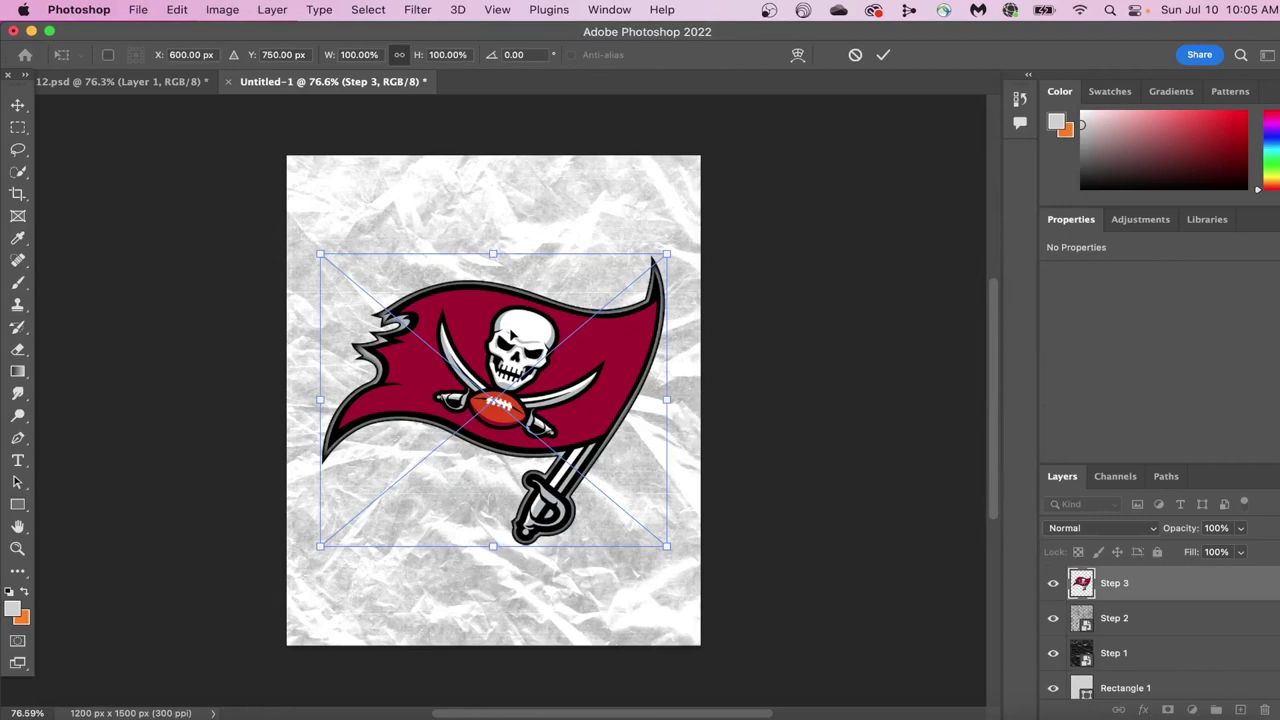
click(883, 54)
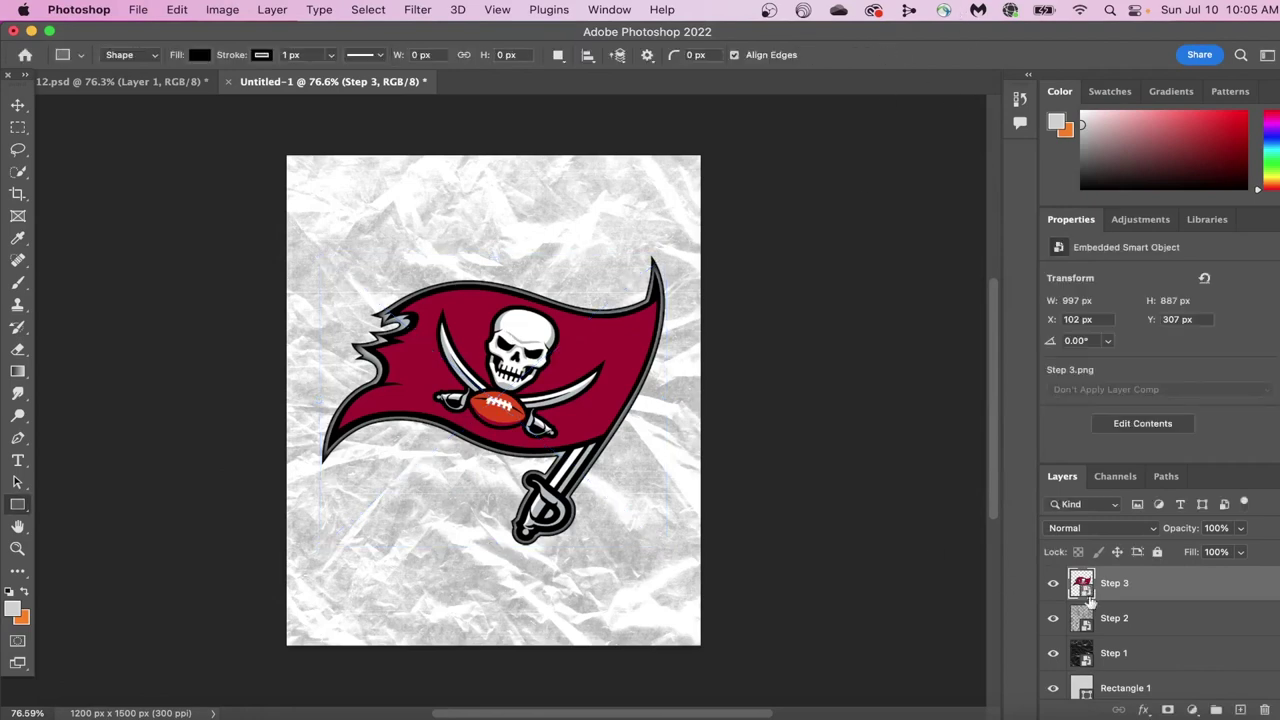
Step: Give the flag logo layer a black inside stroke and a black inner glow with 7% choke and 76 px size
click(1143, 710)
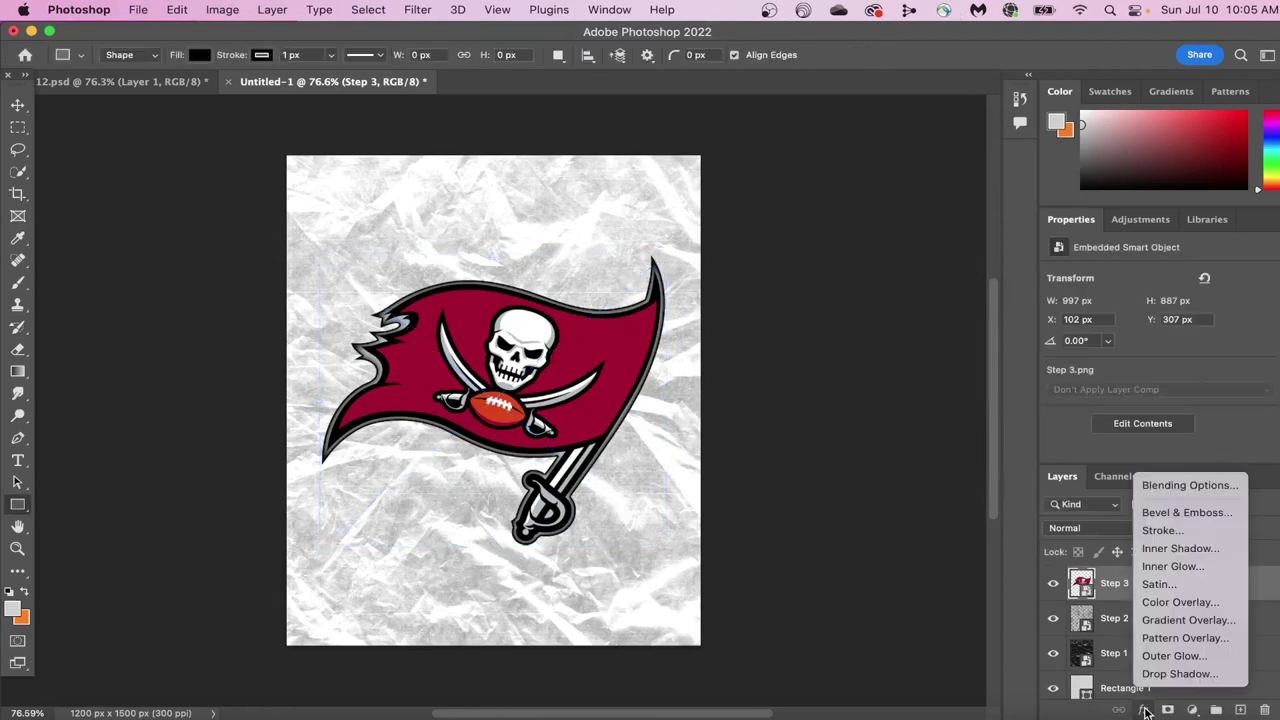
click(1176, 567)
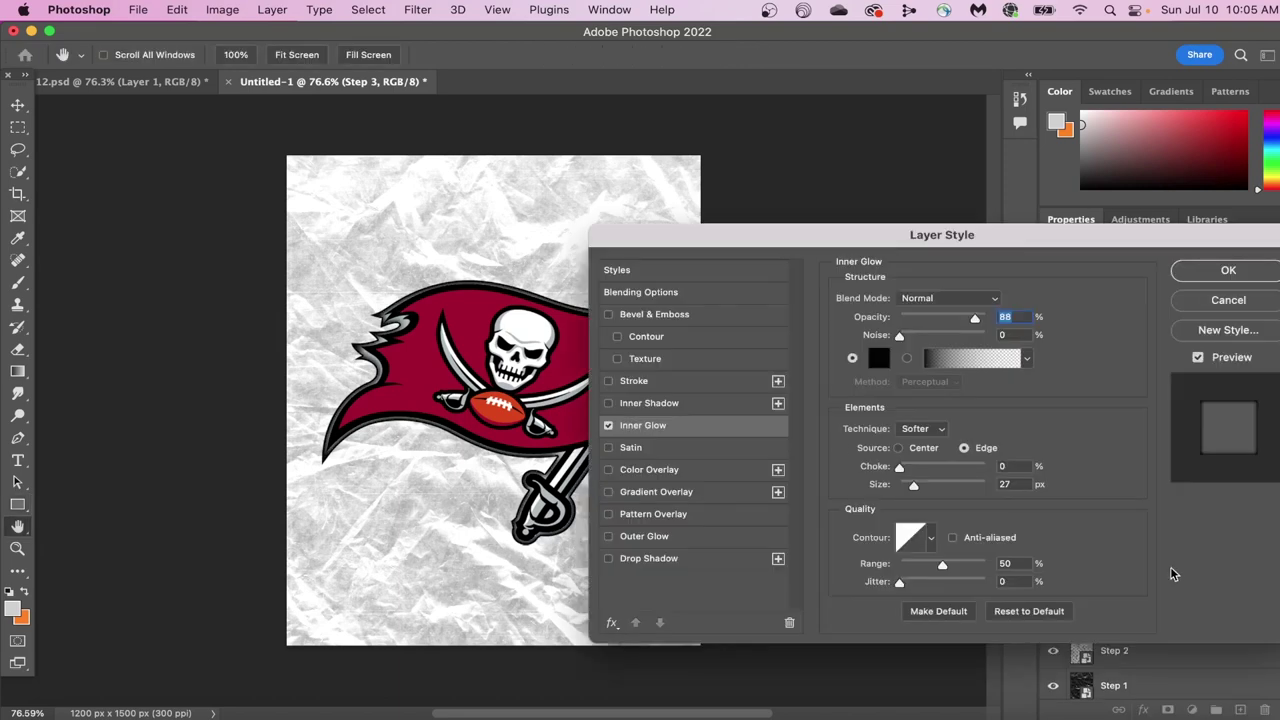
click(609, 382)
click(648, 386)
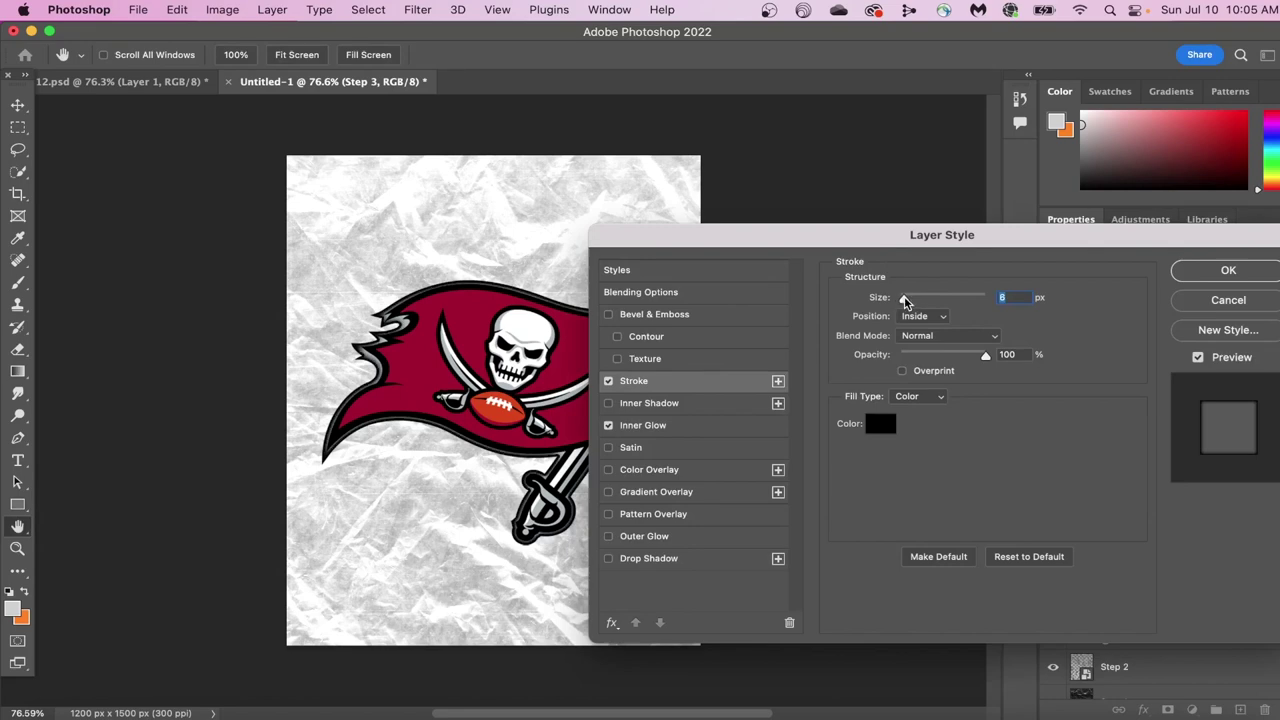
click(668, 428)
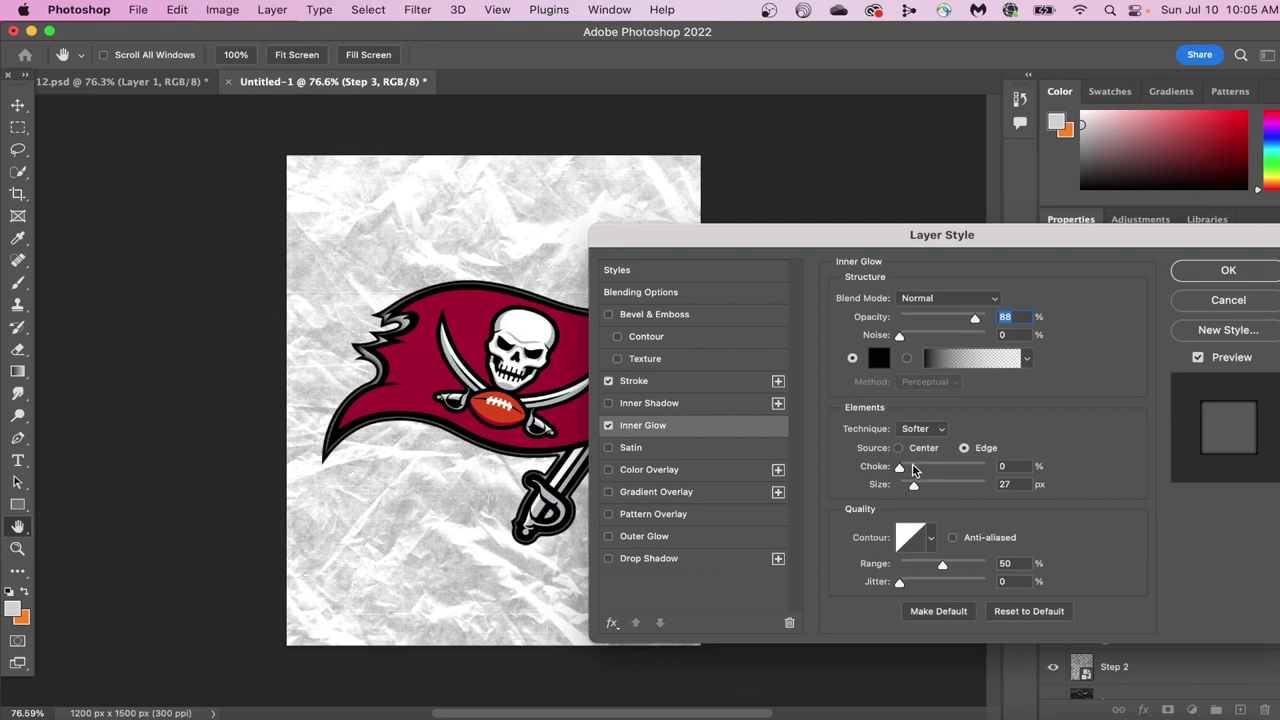
drag(898, 468, 930, 486)
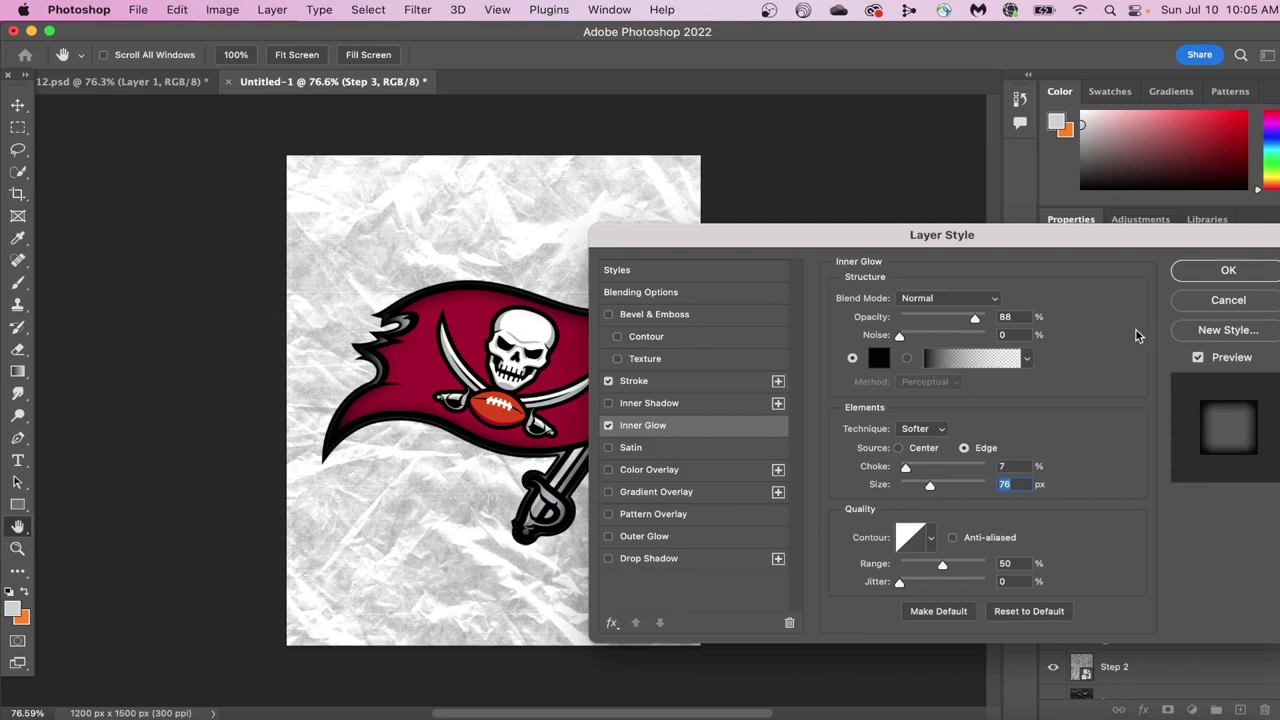
click(1229, 272)
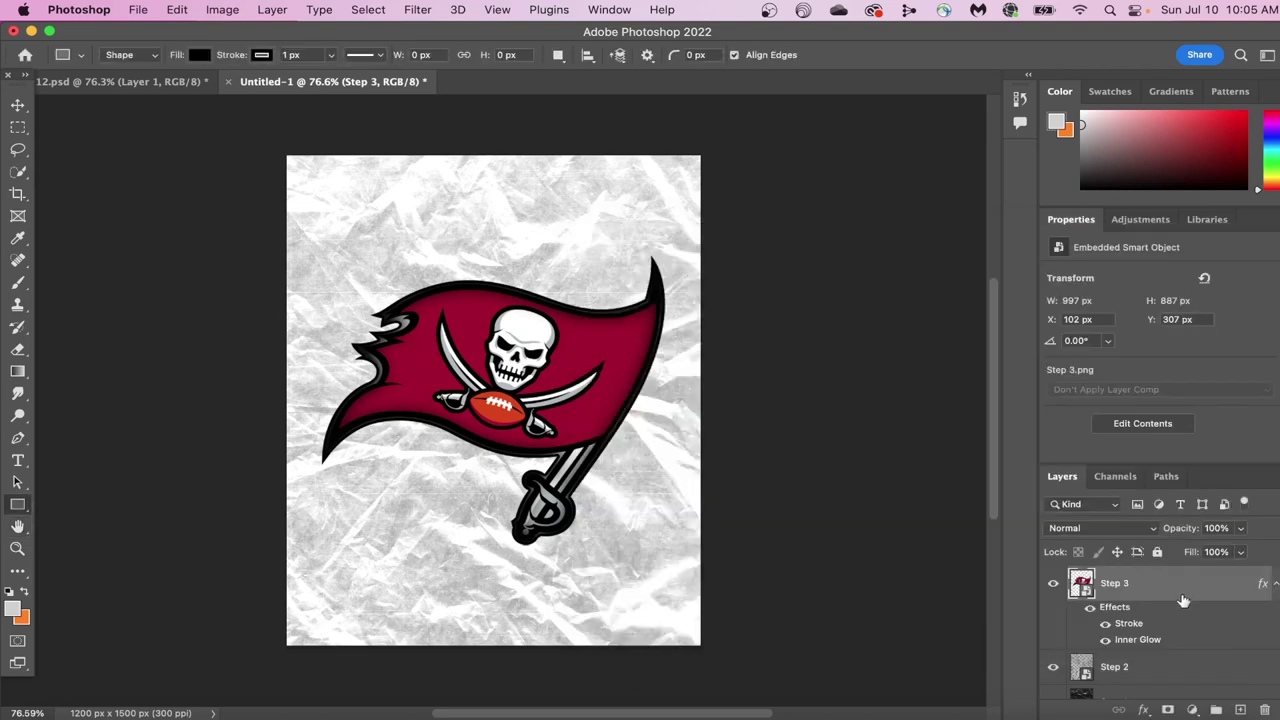
Step: Place the crowd photo Step 4.jpeg above the logo, enlarged to about 1538 x 865 px so it covers the flag
click(48, 712)
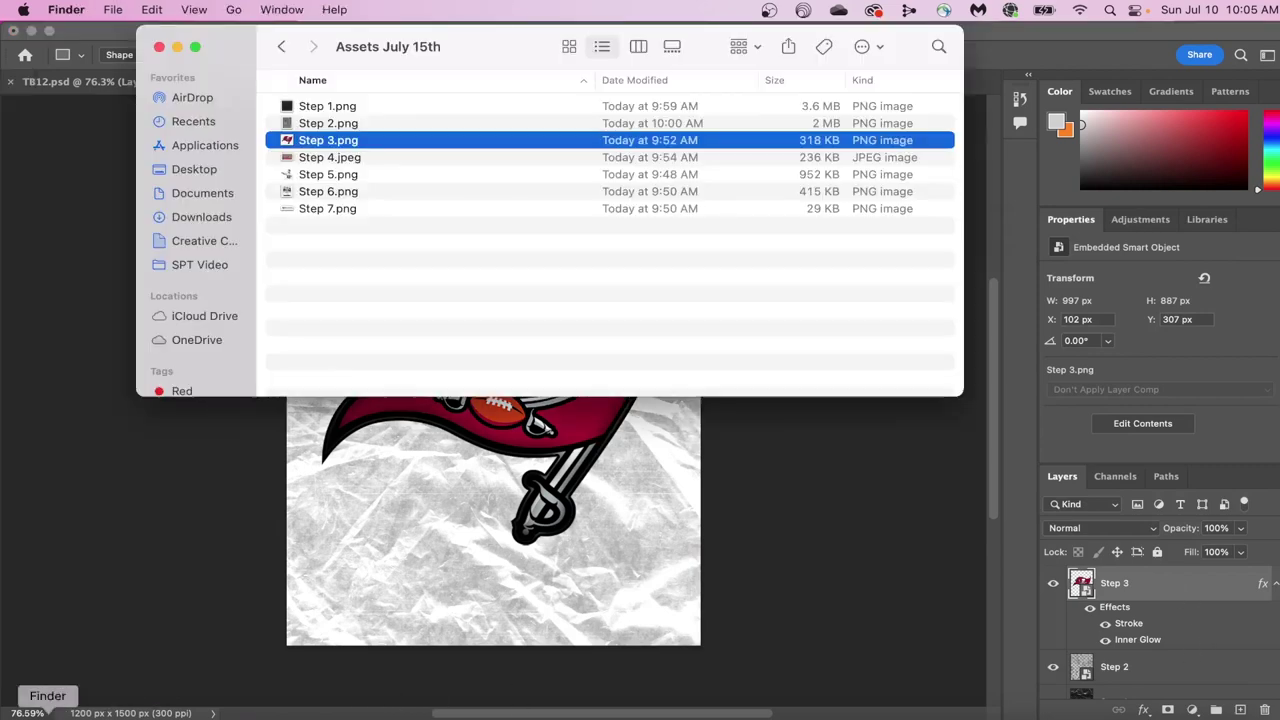
drag(345, 160, 466, 454)
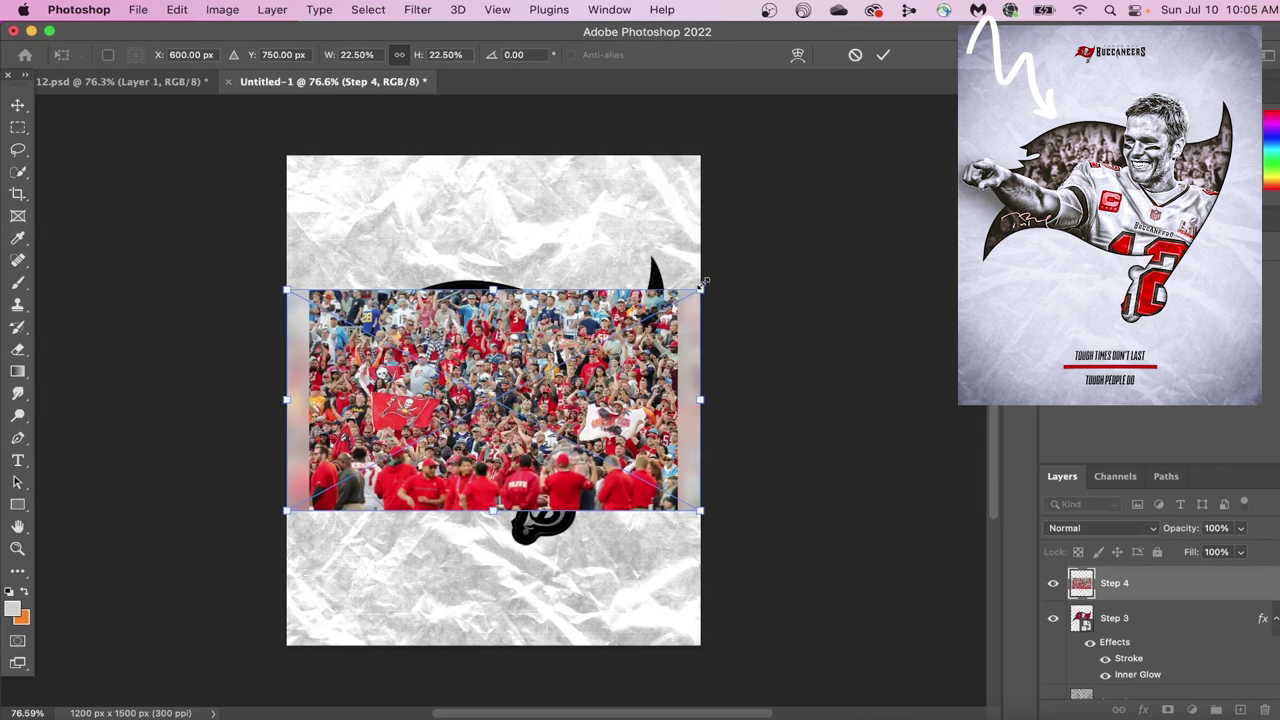
drag(700, 290, 748, 265)
drag(616, 377, 569, 377)
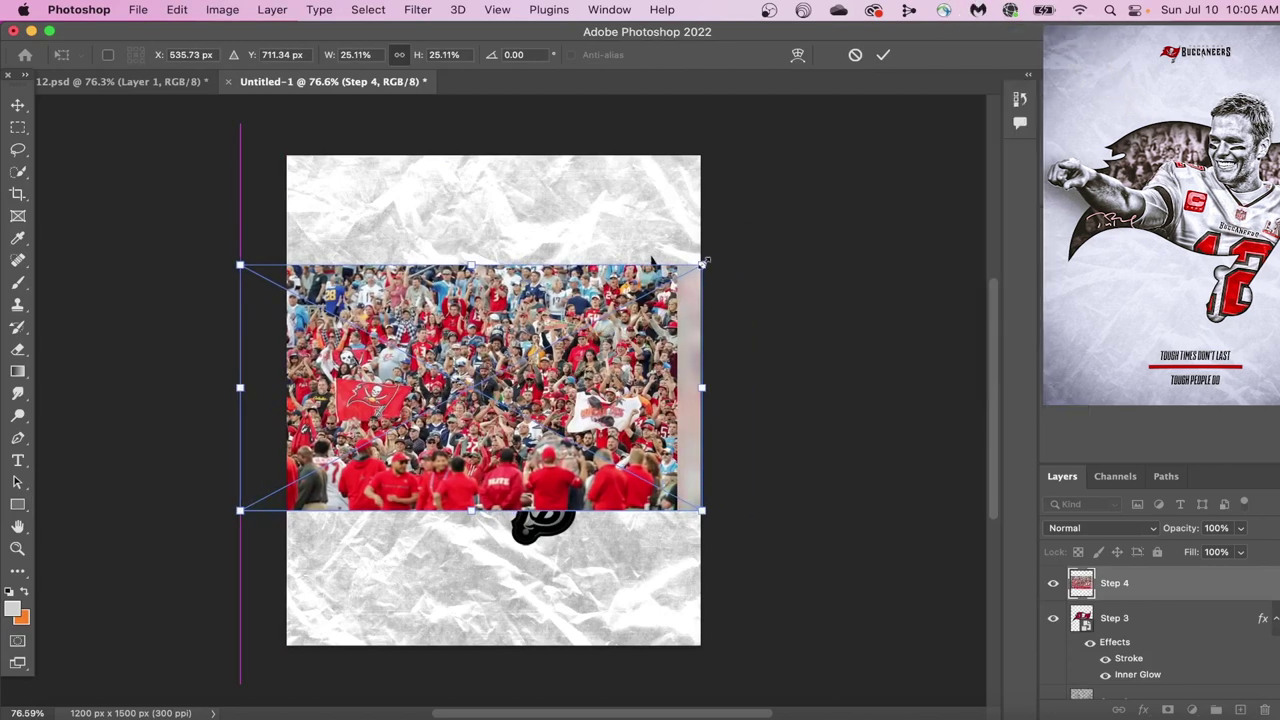
drag(704, 263, 771, 228)
drag(680, 330, 669, 358)
click(883, 55)
Step: Clip the crowd photo to the flag logo layer with a clipping mask
right_click(1197, 589)
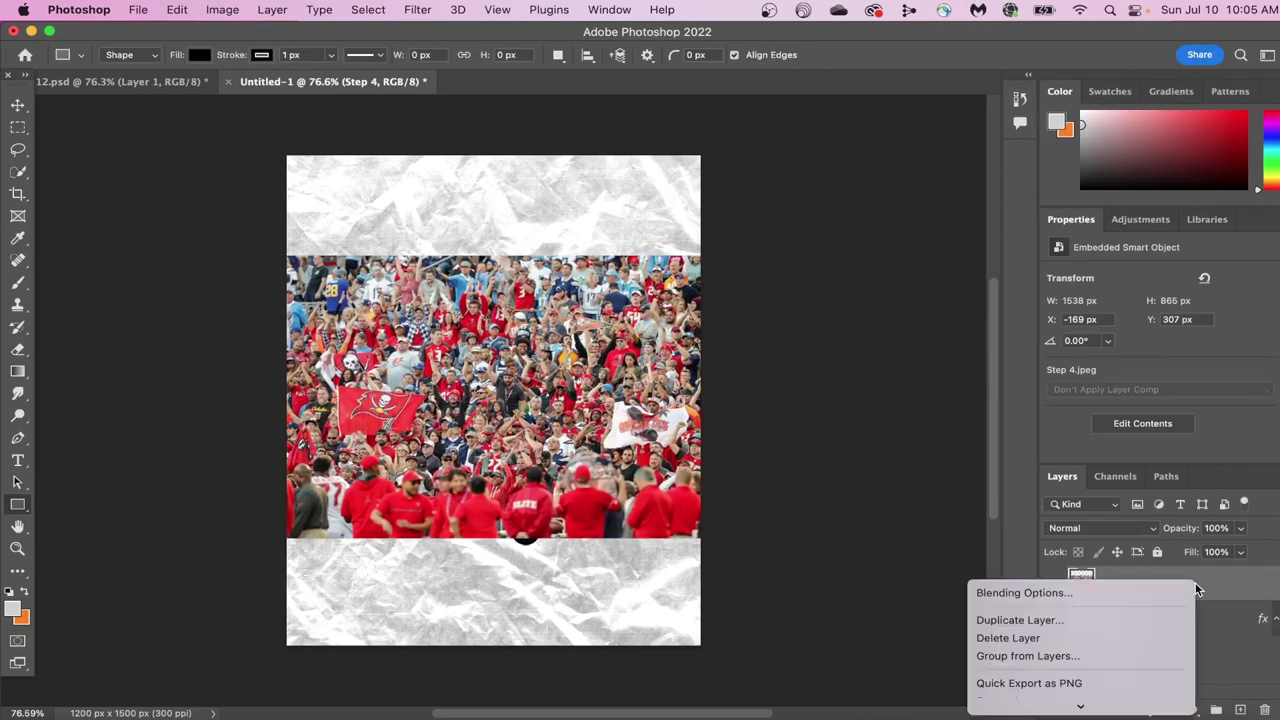
scroll(1107, 675, down, 10)
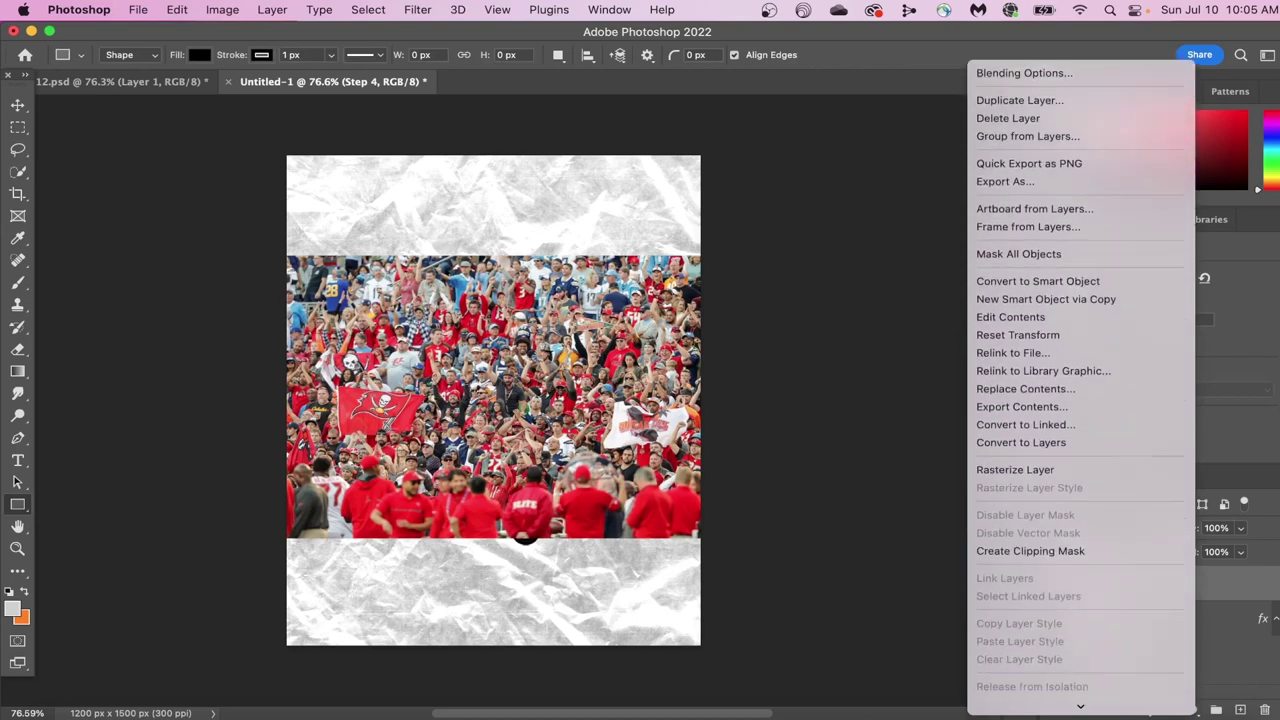
click(1057, 495)
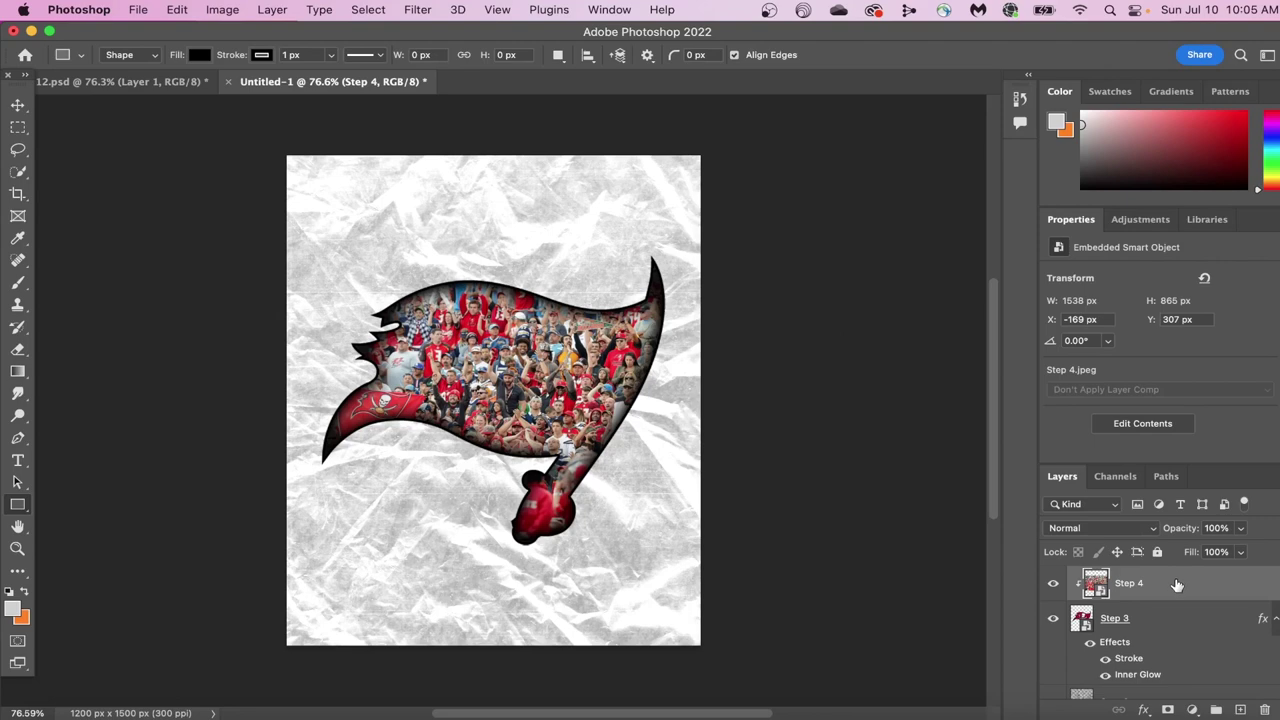
Step: Convert the crowd photo to monochrome with a Black & White adjustment using the Default preset
click(230, 10)
mouse_move(253, 57)
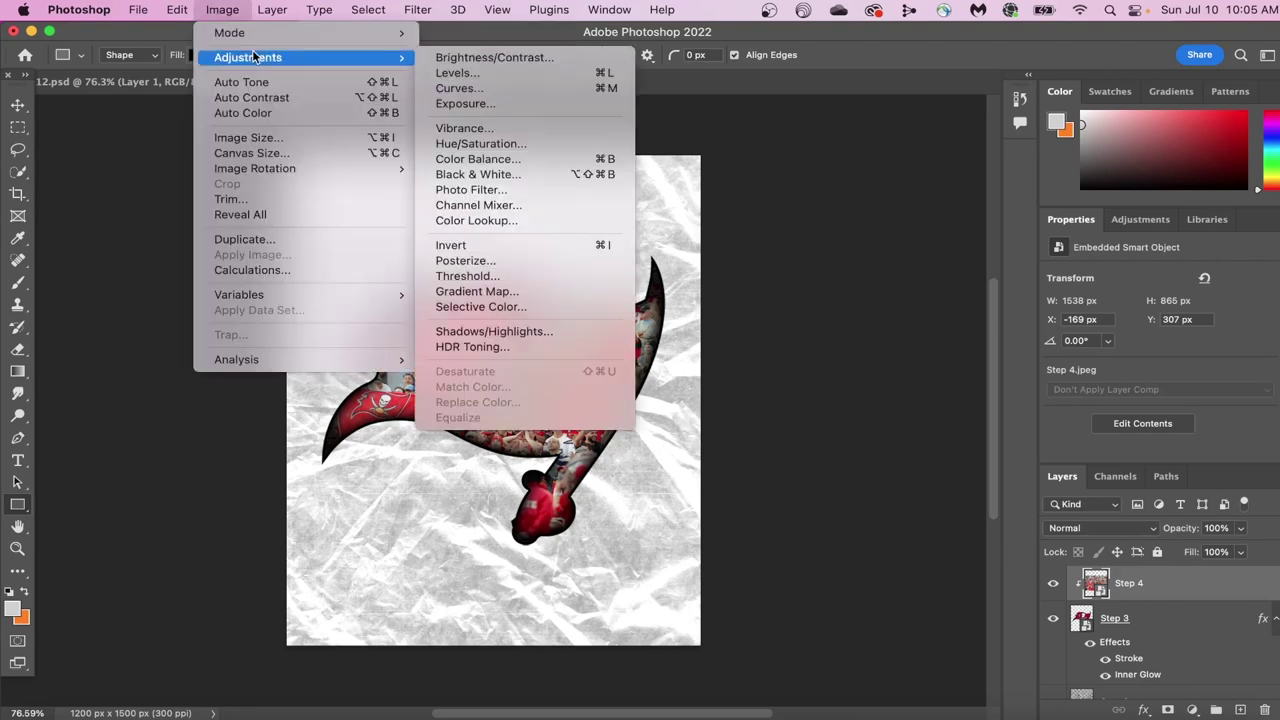
click(478, 174)
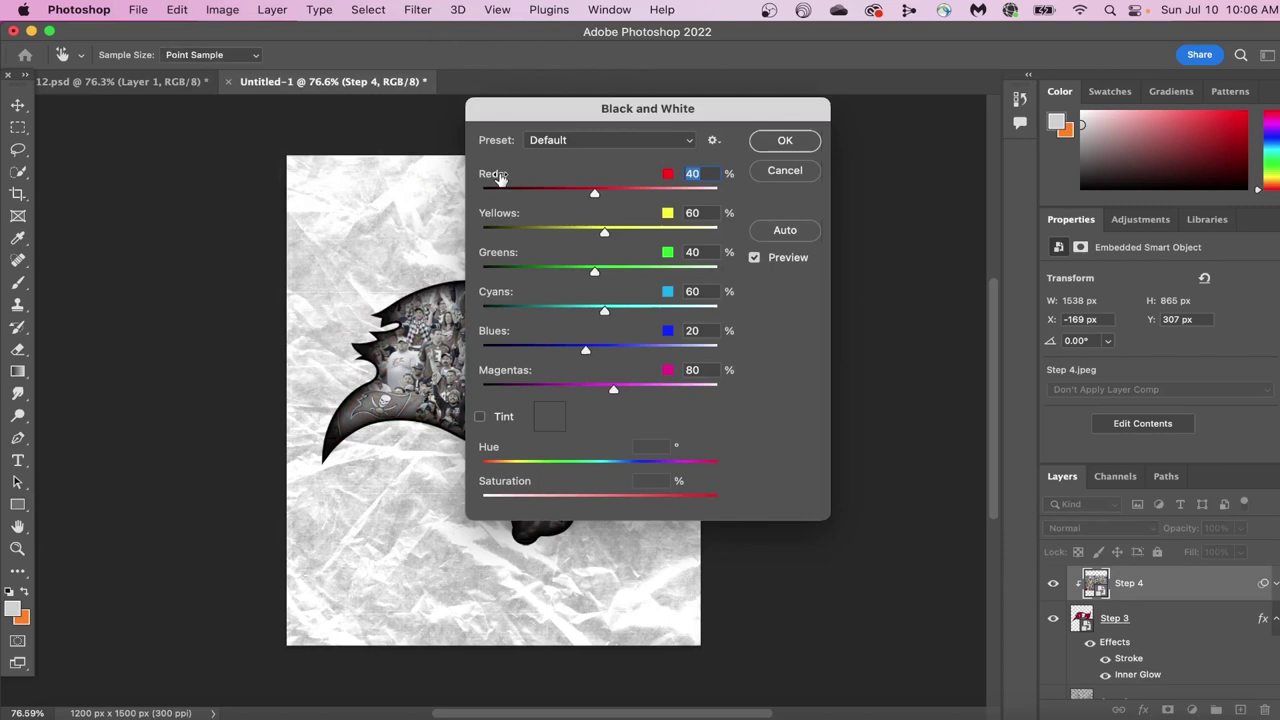
click(786, 141)
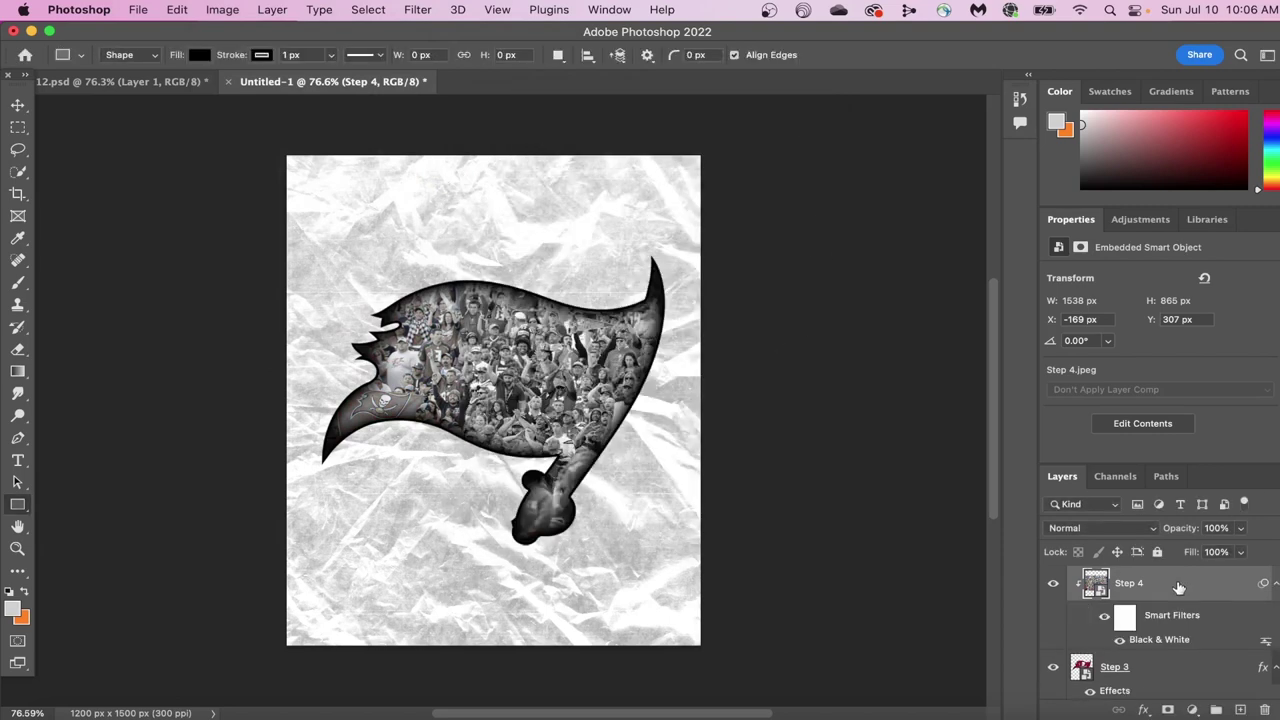
Step: Soften the crowd photo layer Step 4 with a Gaussian Blur of 3.2 pixels radius
click(414, 9)
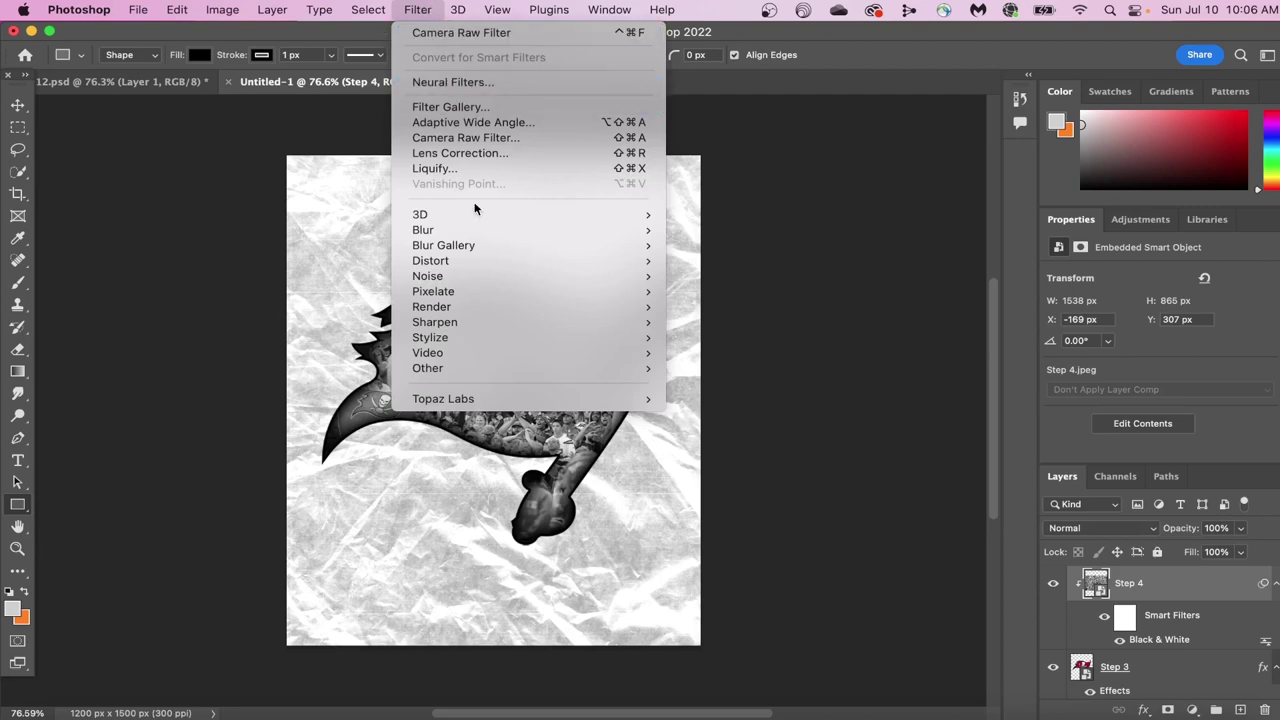
mouse_move(543, 225)
click(760, 293)
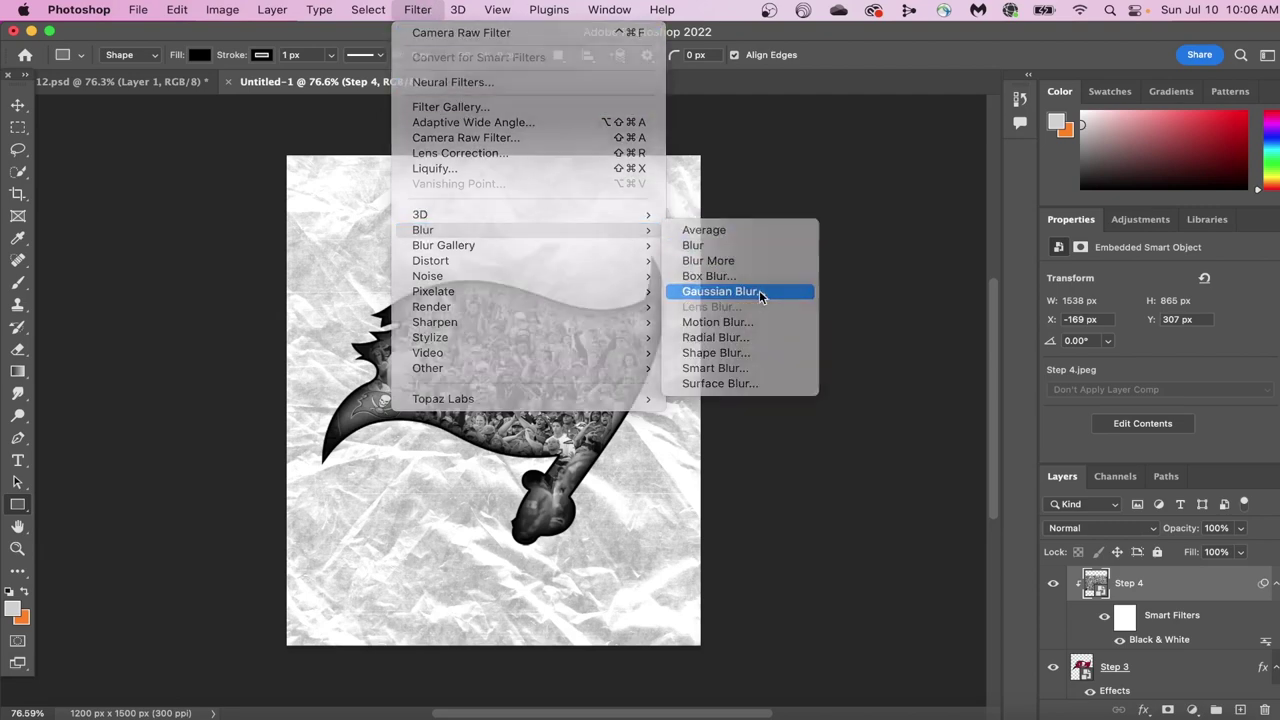
drag(972, 417, 914, 417)
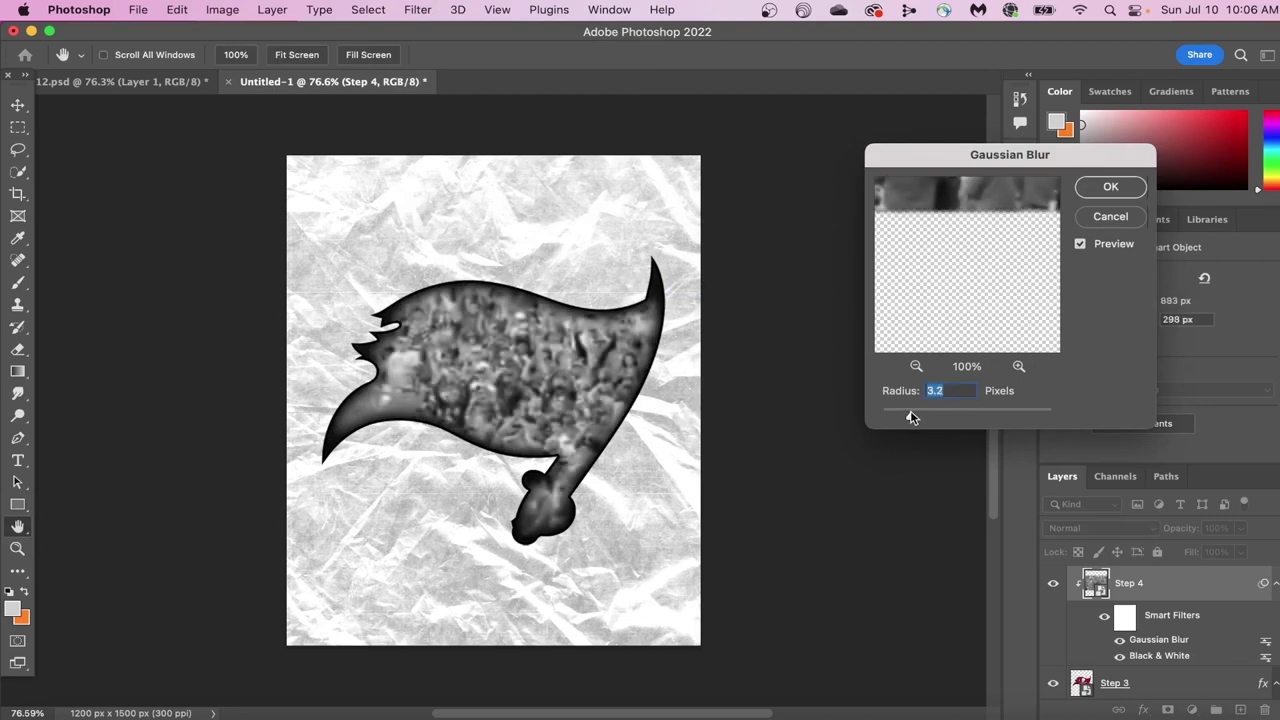
click(1110, 187)
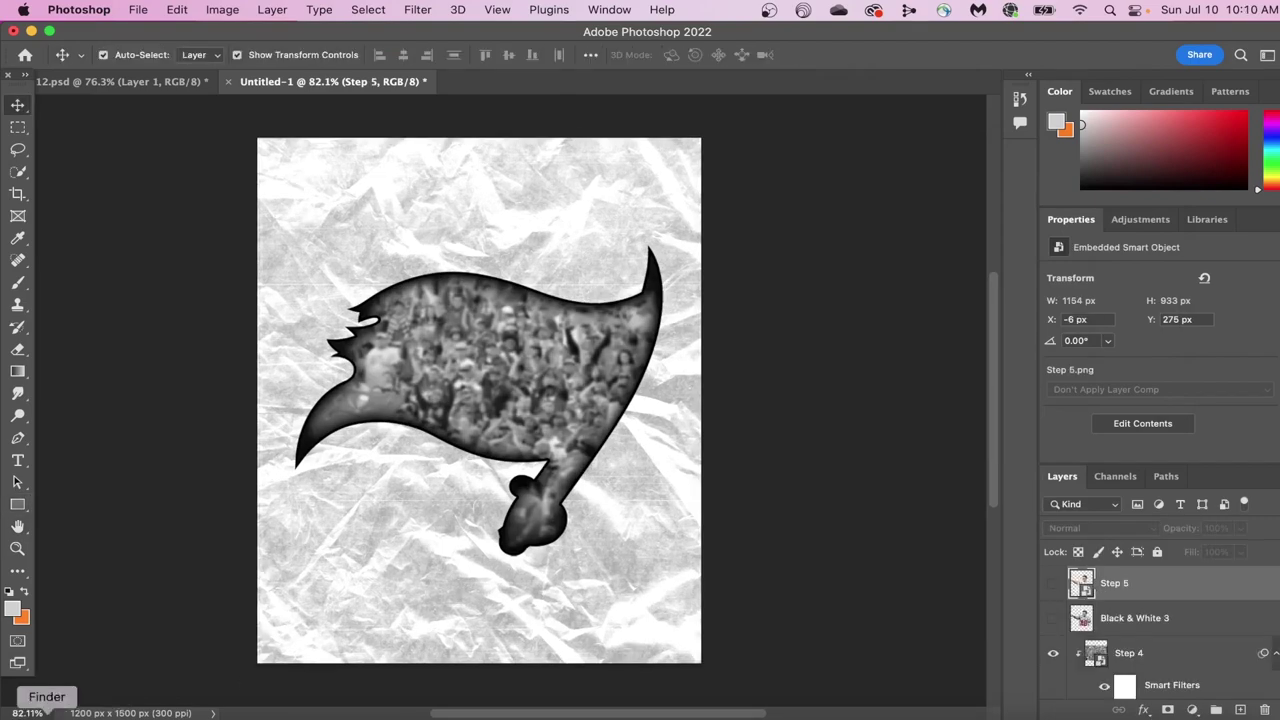
Step: Bring the player cutout Step 5.png from Finder into the poster above the crowd-filled flag and make its layer visible
click(46, 712)
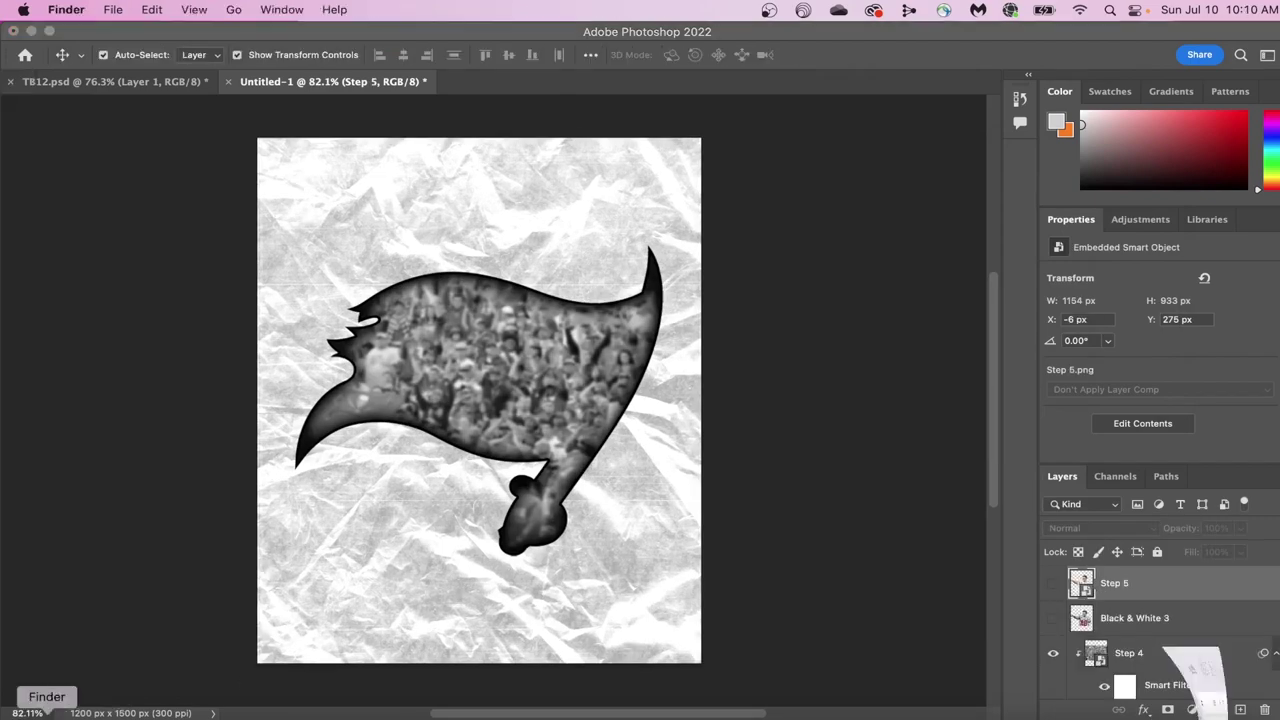
drag(328, 178, 469, 430)
click(886, 56)
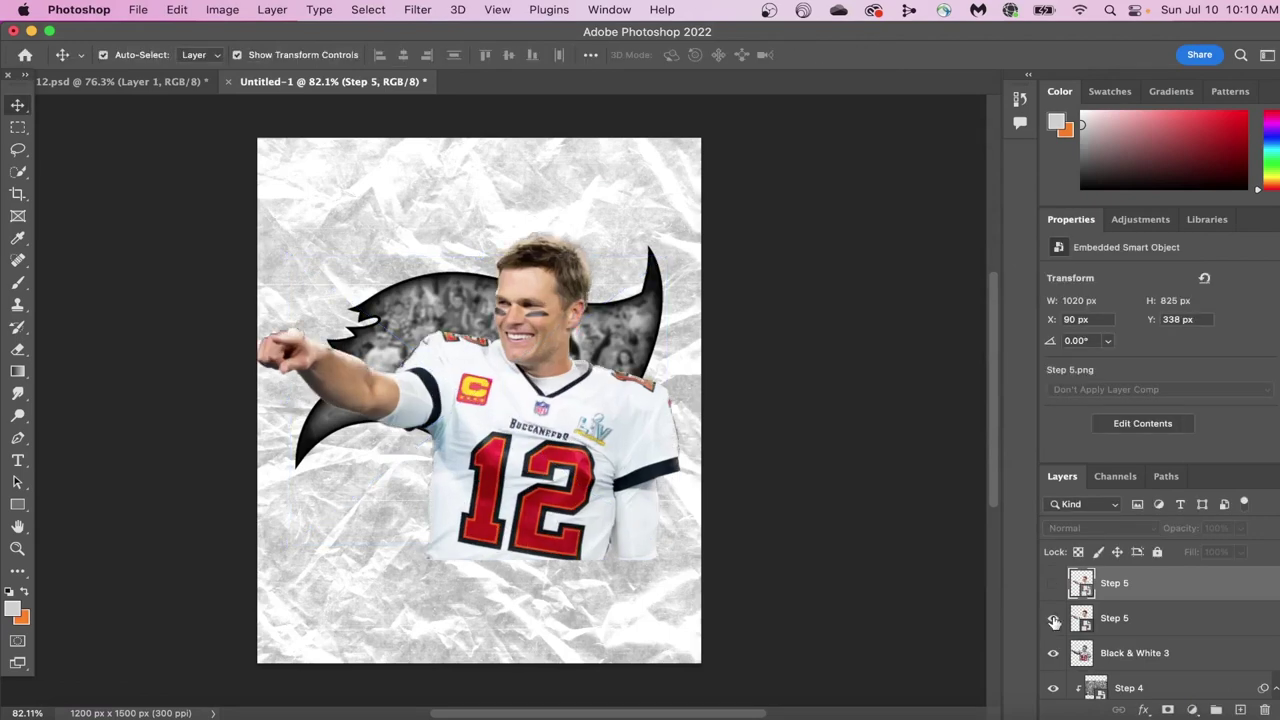
click(1053, 619)
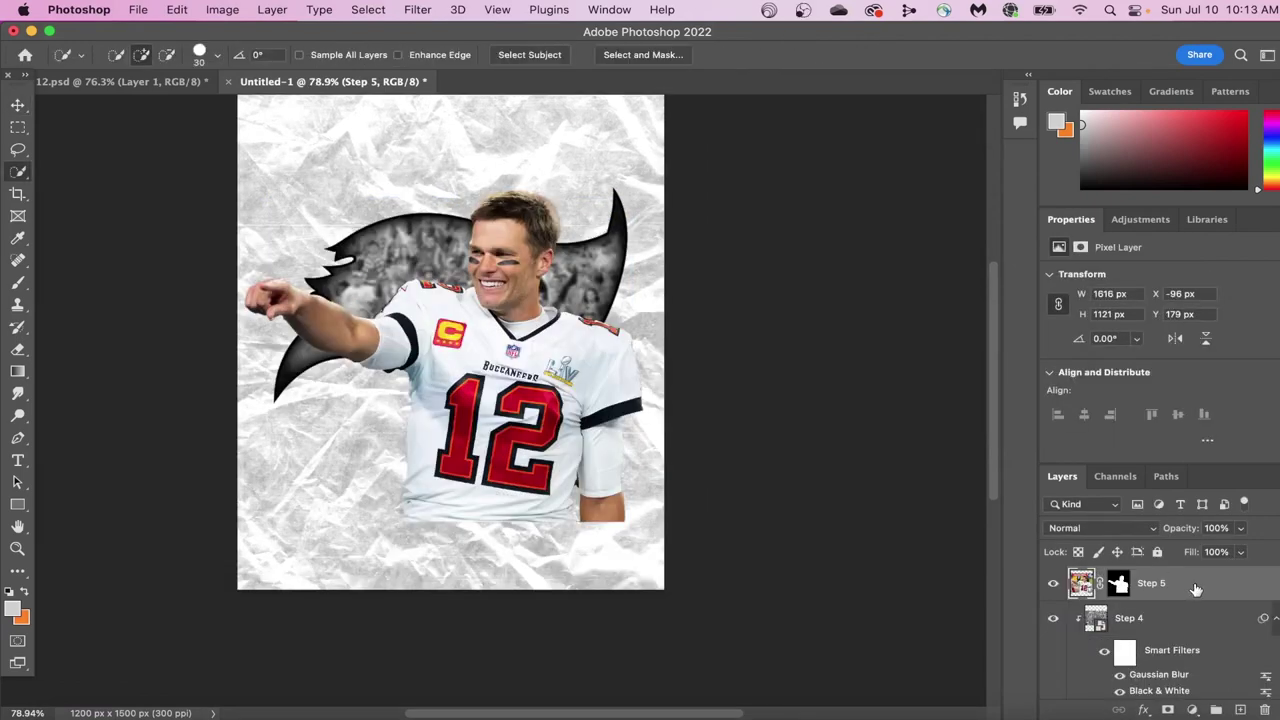
Step: Duplicate the masked player layer Step 5 as Step 5 copy in the same document
right_click(1194, 582)
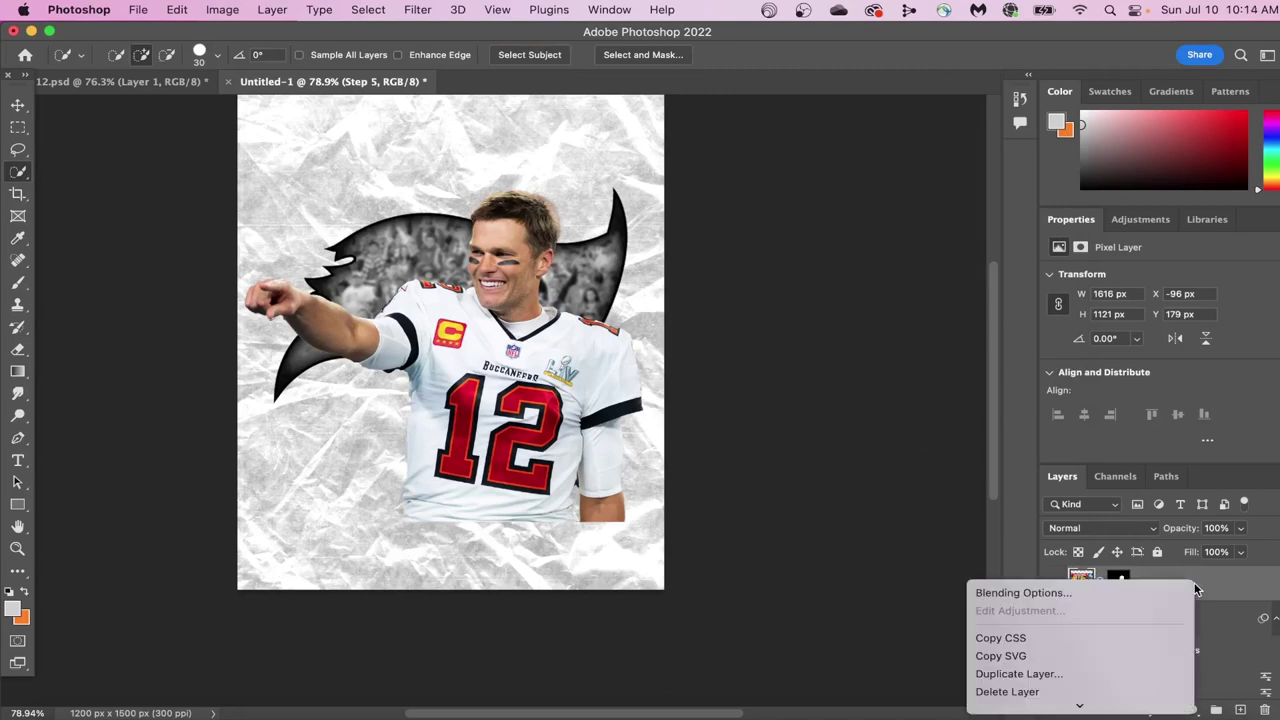
click(1058, 652)
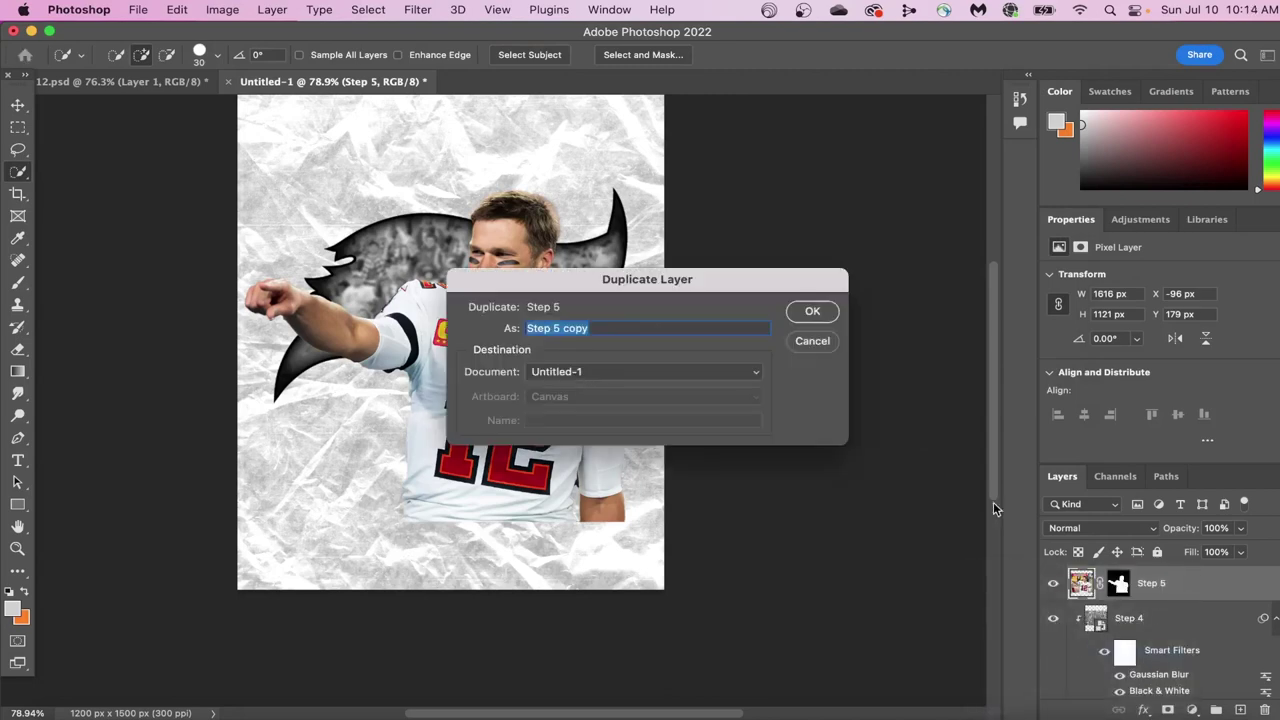
click(812, 318)
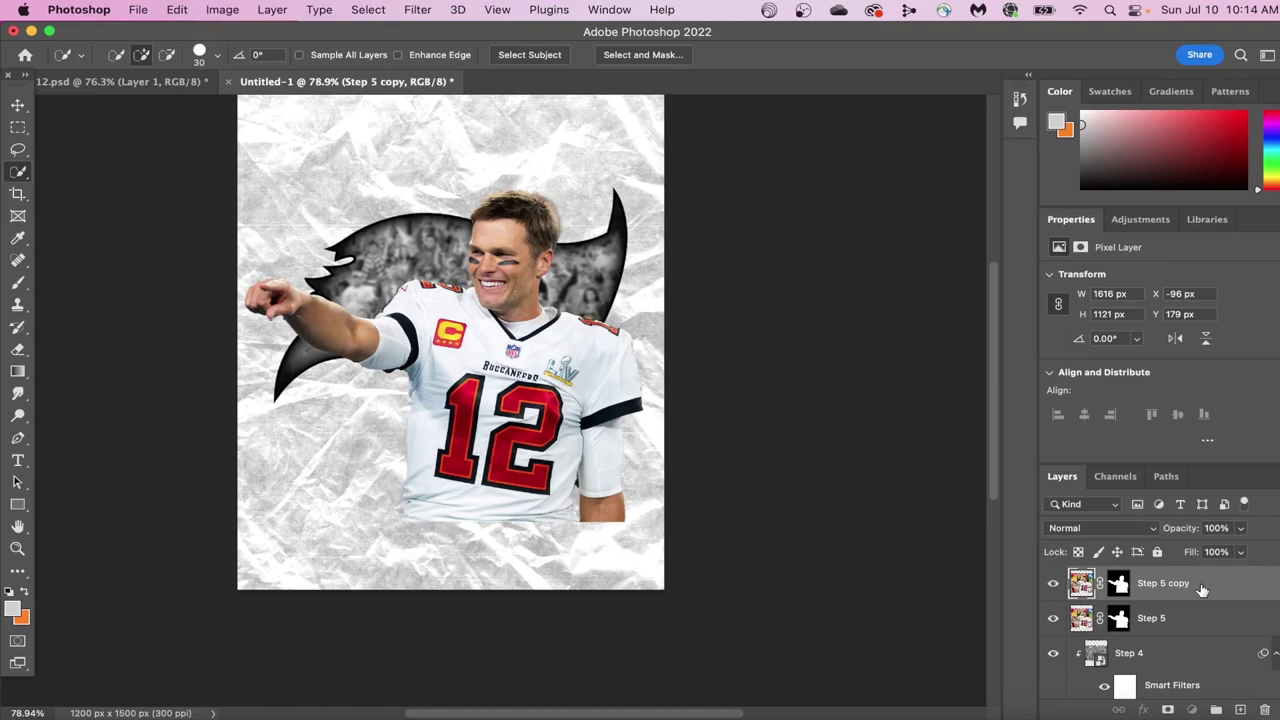
Step: Apply a High Pass filter with a 6.4 pixel radius to the Step 5 copy layer
click(368, 9)
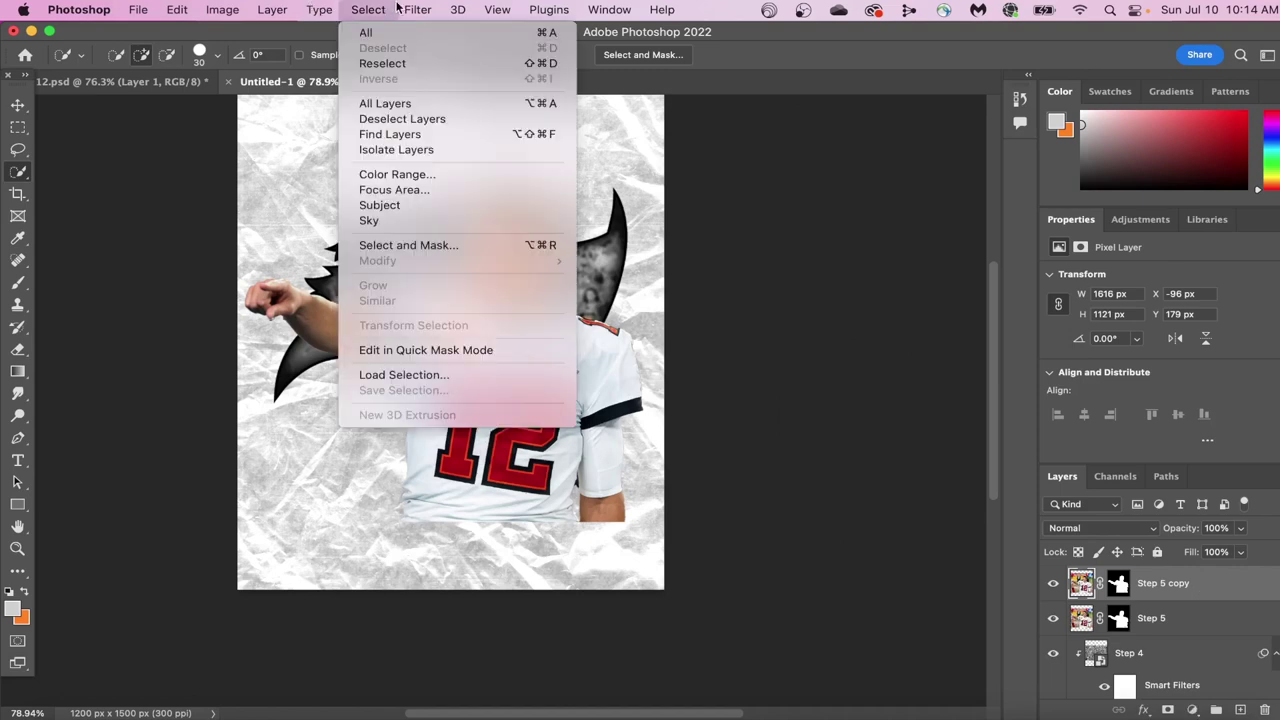
mouse_move(417, 9)
mouse_move(431, 371)
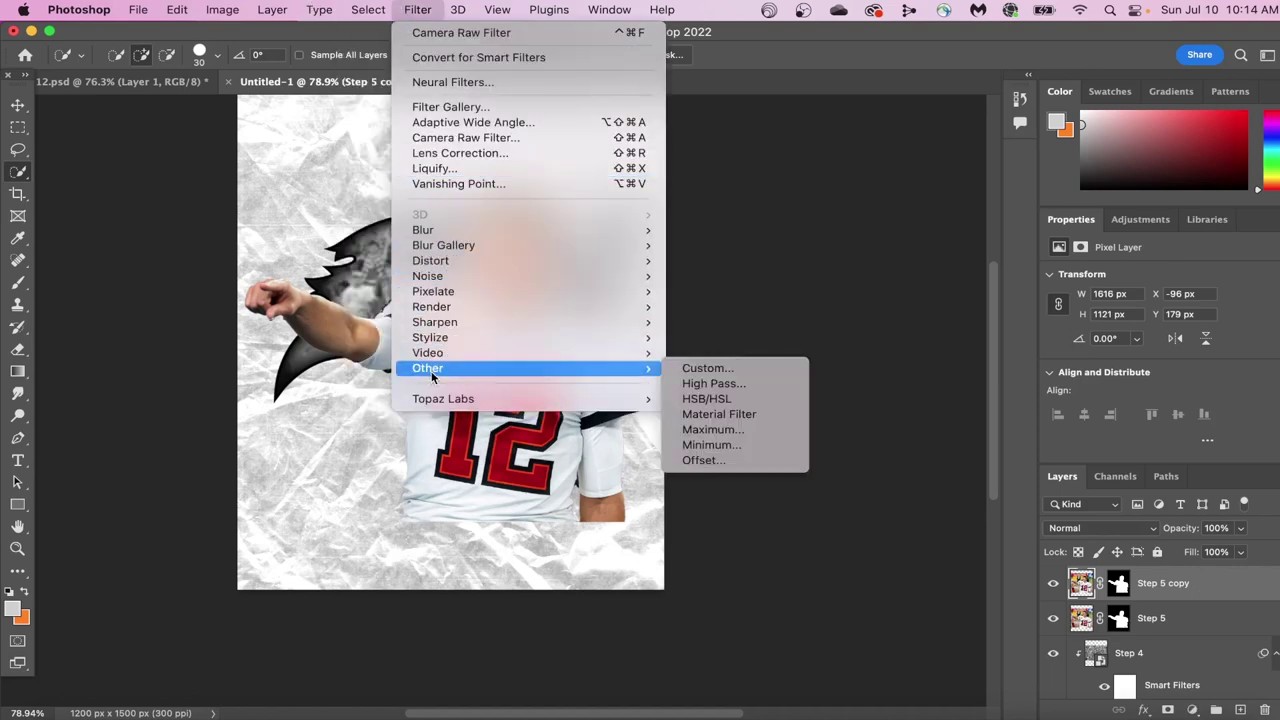
mouse_move(645, 370)
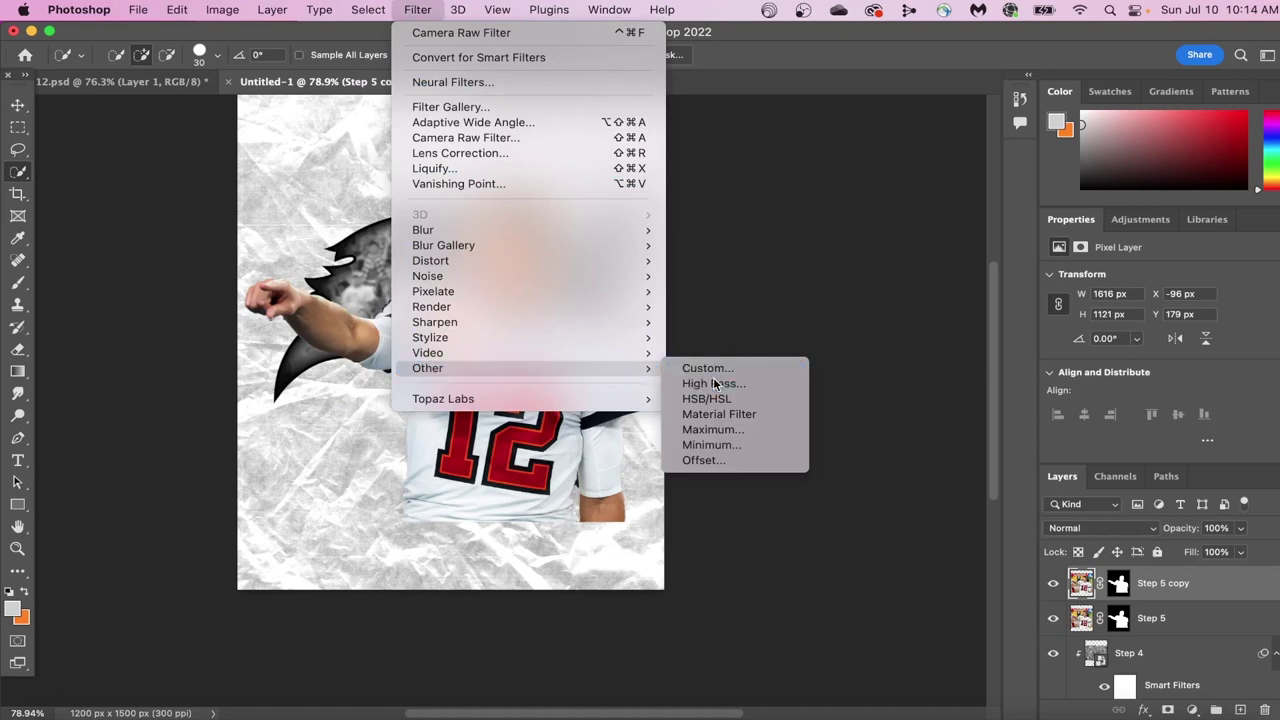
click(713, 381)
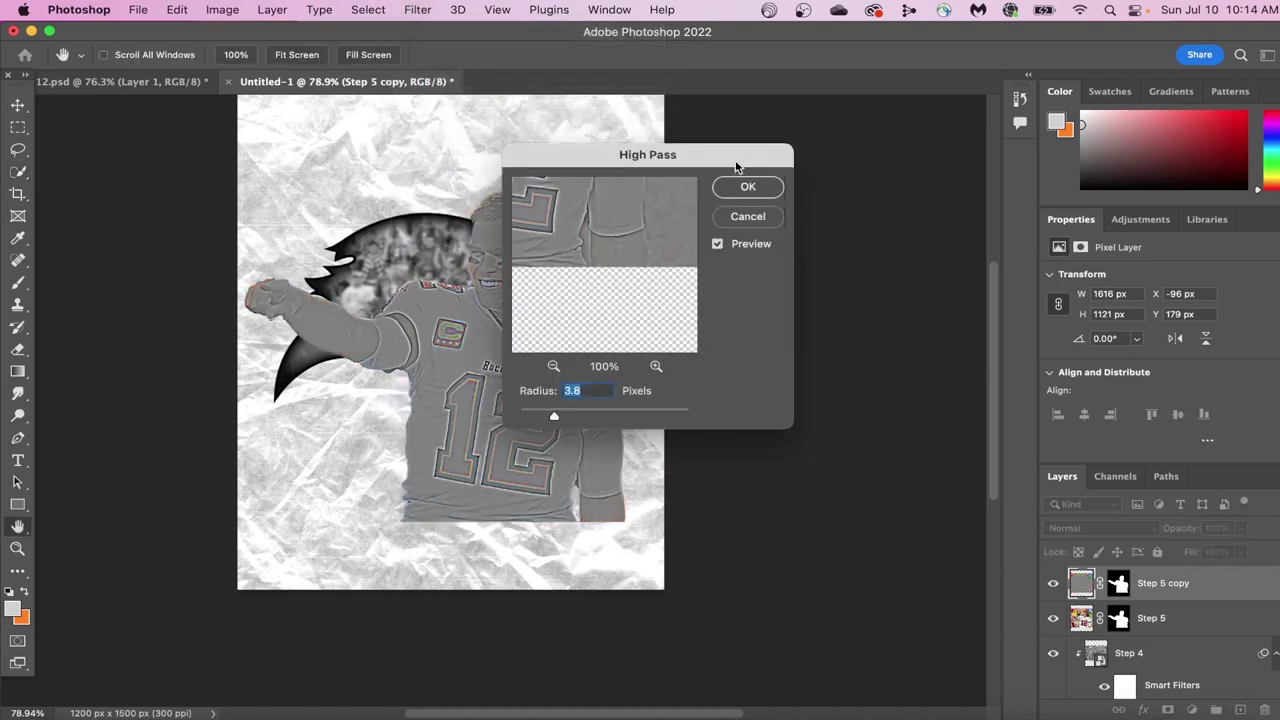
drag(736, 158, 873, 153)
drag(692, 413, 708, 413)
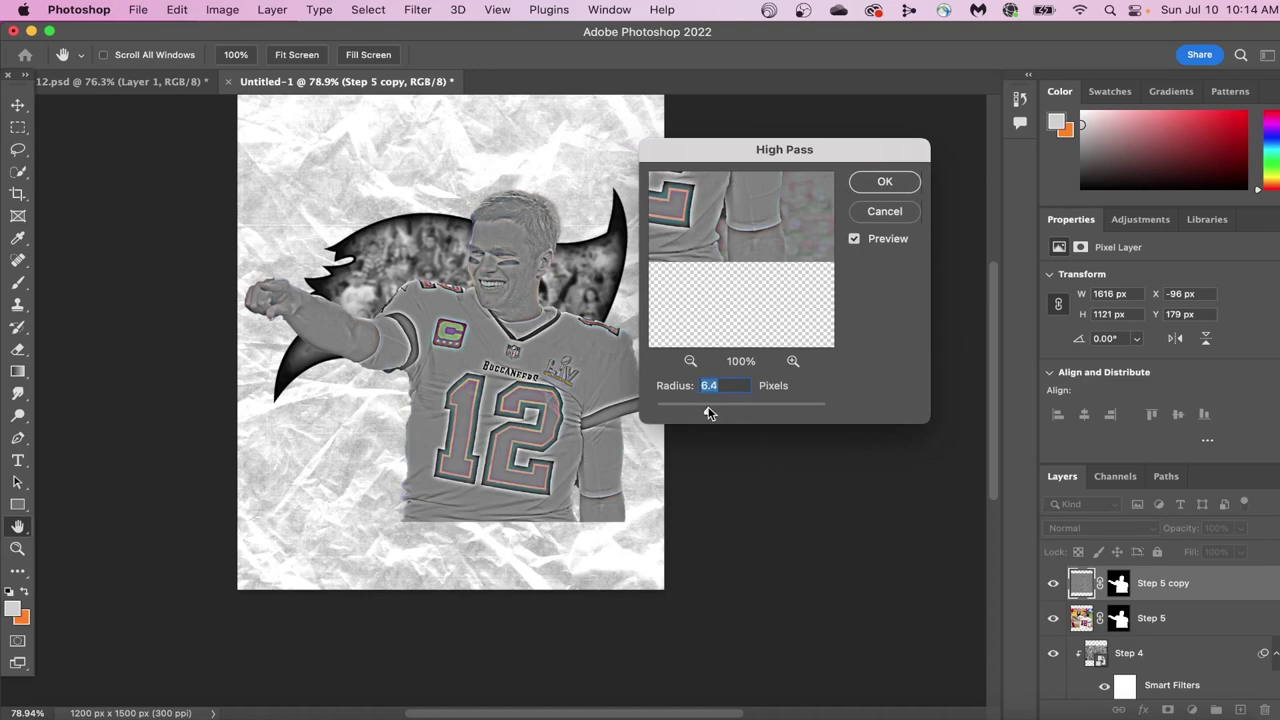
click(885, 181)
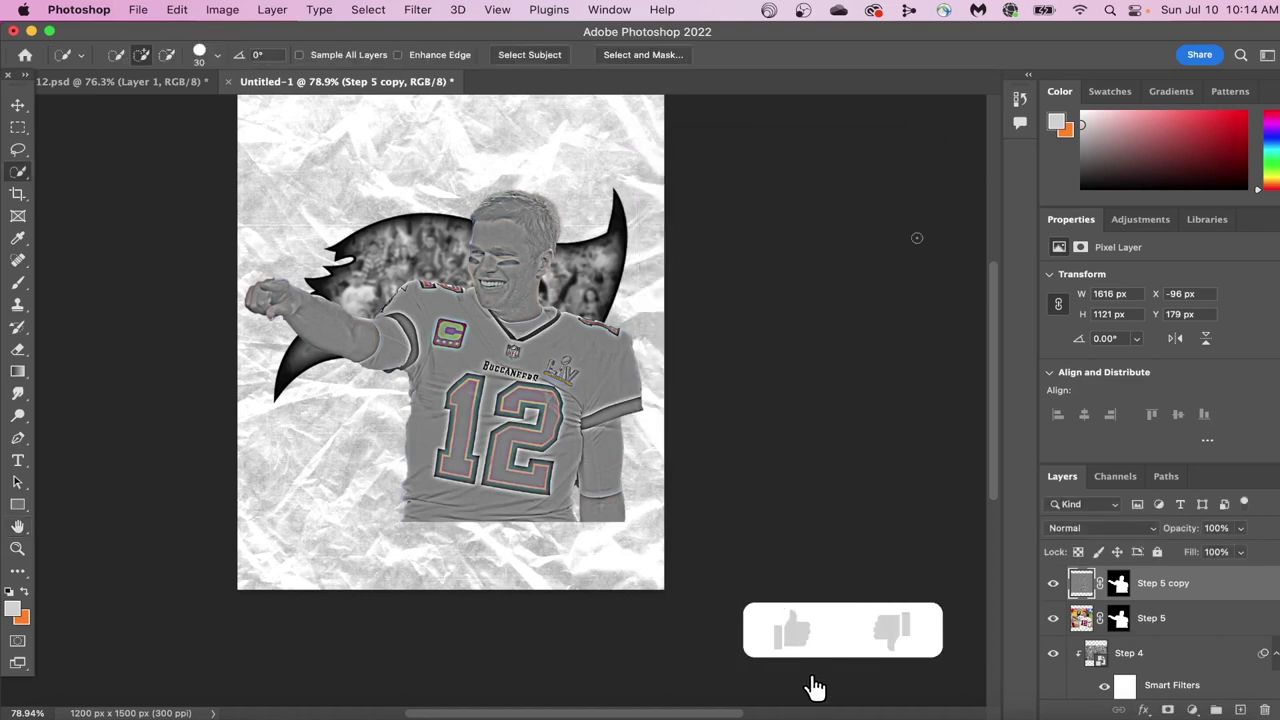
Step: Set the High Pass copy's blend mode to Hard Light and compare the player with and without that layer
click(1081, 532)
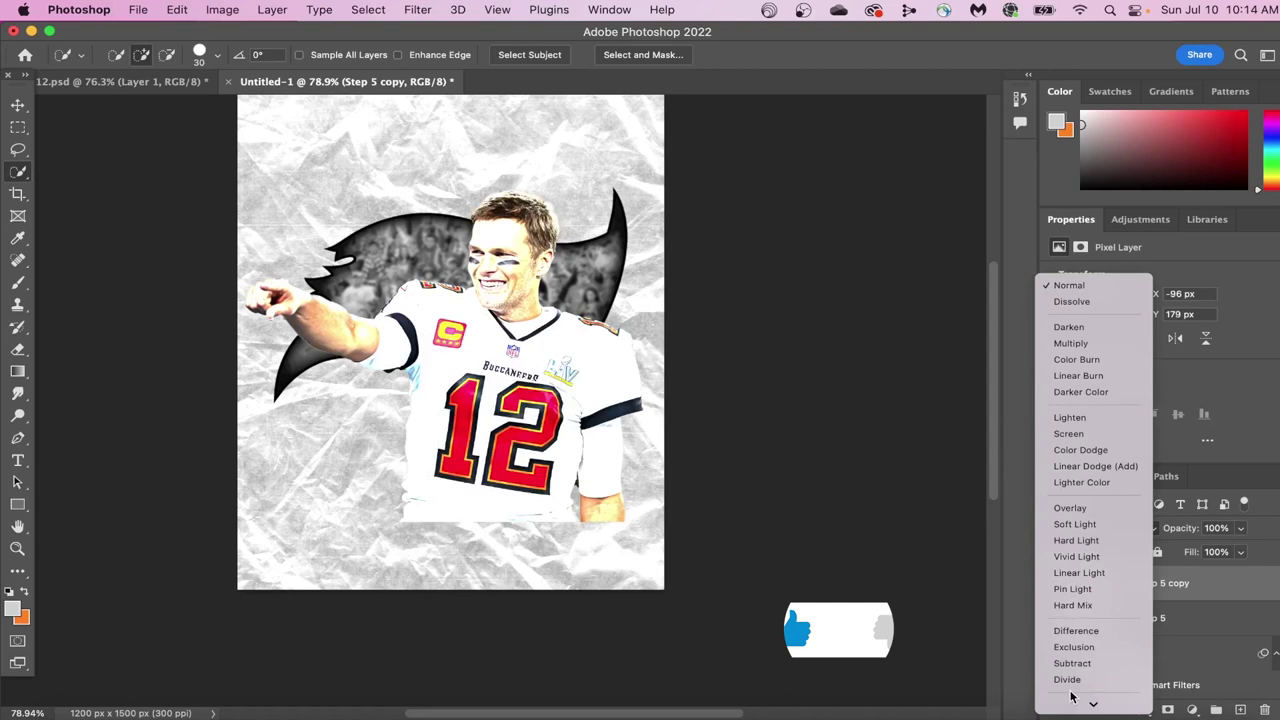
click(1086, 541)
click(1054, 583)
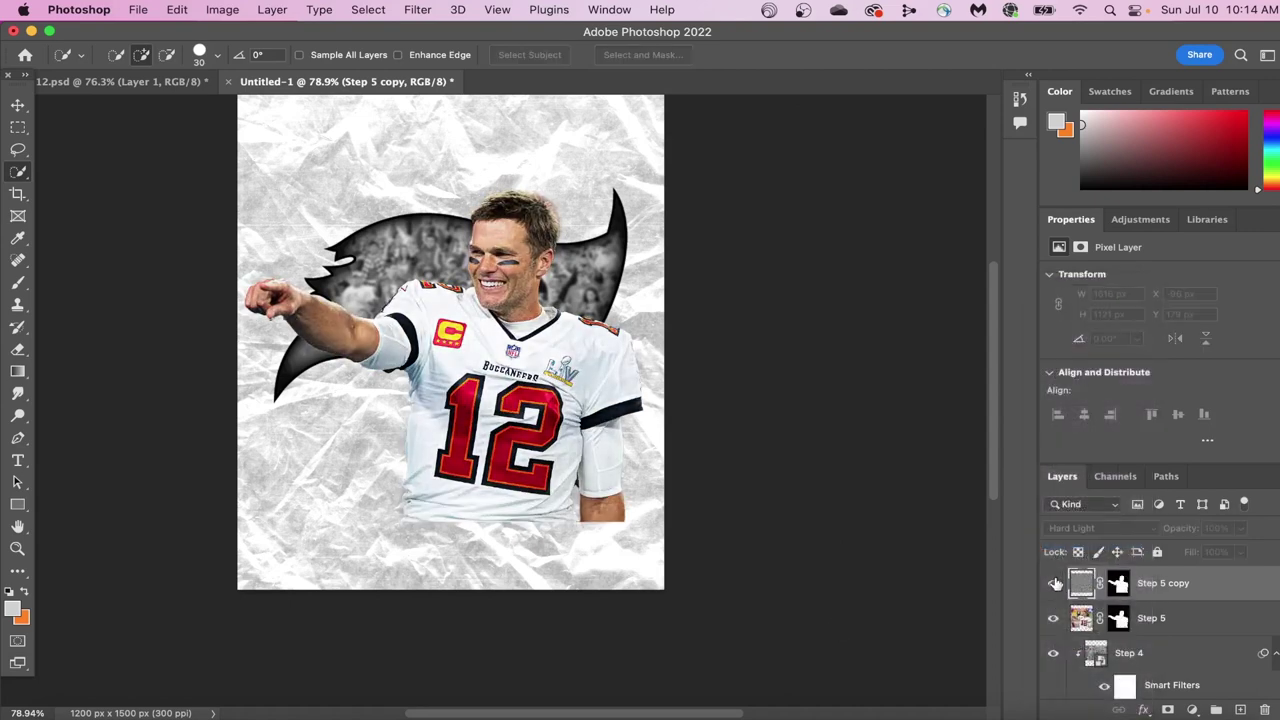
click(1054, 583)
scroll(550, 357, up, 5)
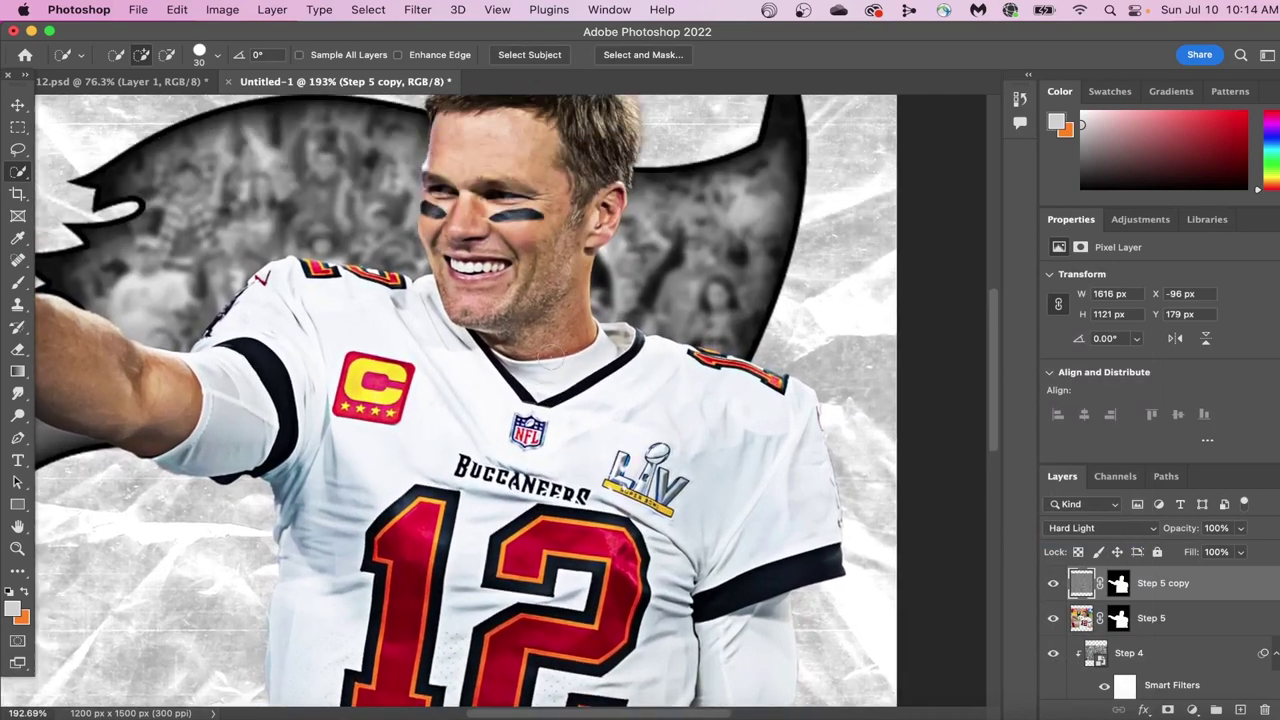
click(1053, 584)
click(1053, 585)
scroll(787, 486, down, 5)
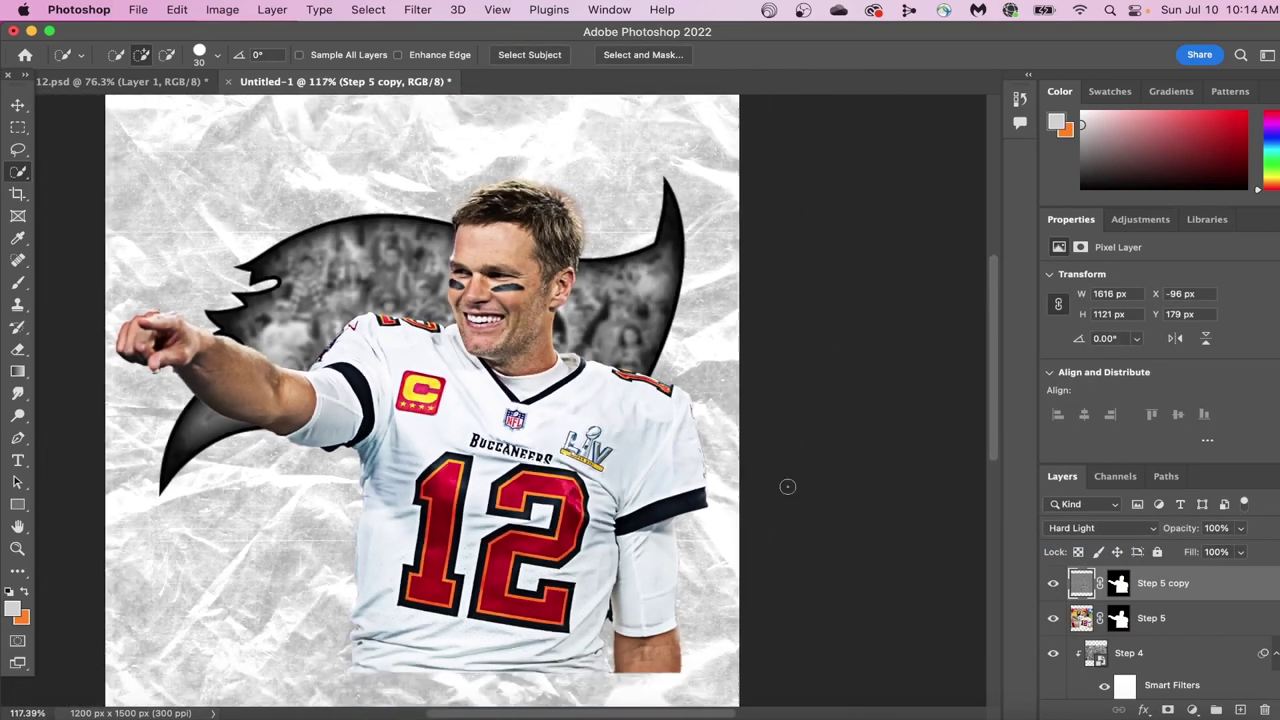
Step: Duplicate the original Step 5 layer and set Texture to +60 and Clarity to +35 on the copy in the Camera Raw Filter
click(1186, 625)
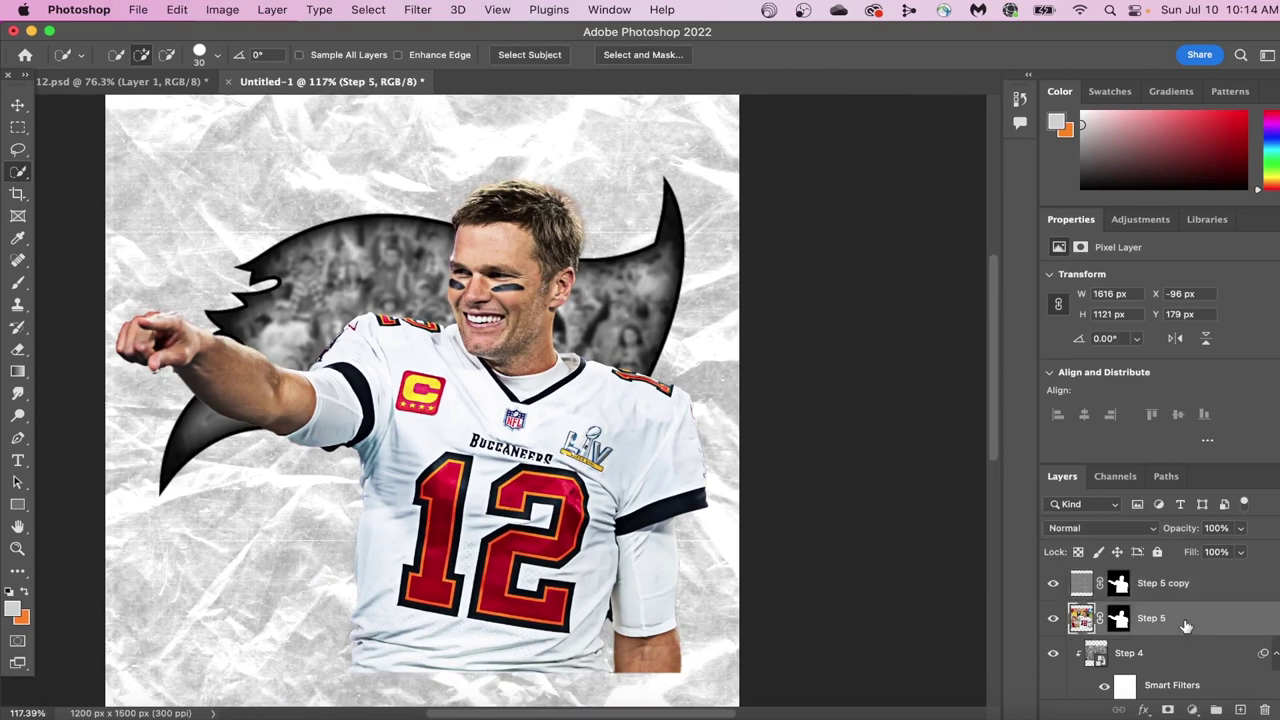
key(super+j)
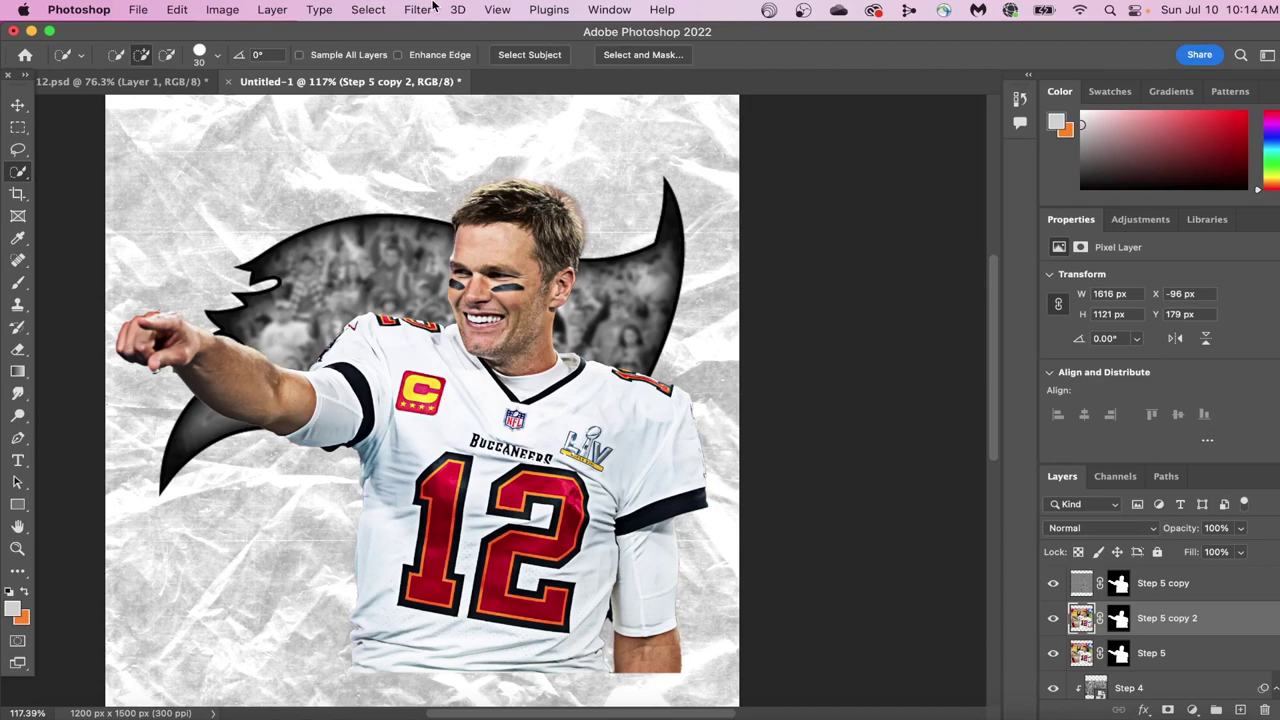
click(433, 9)
click(472, 134)
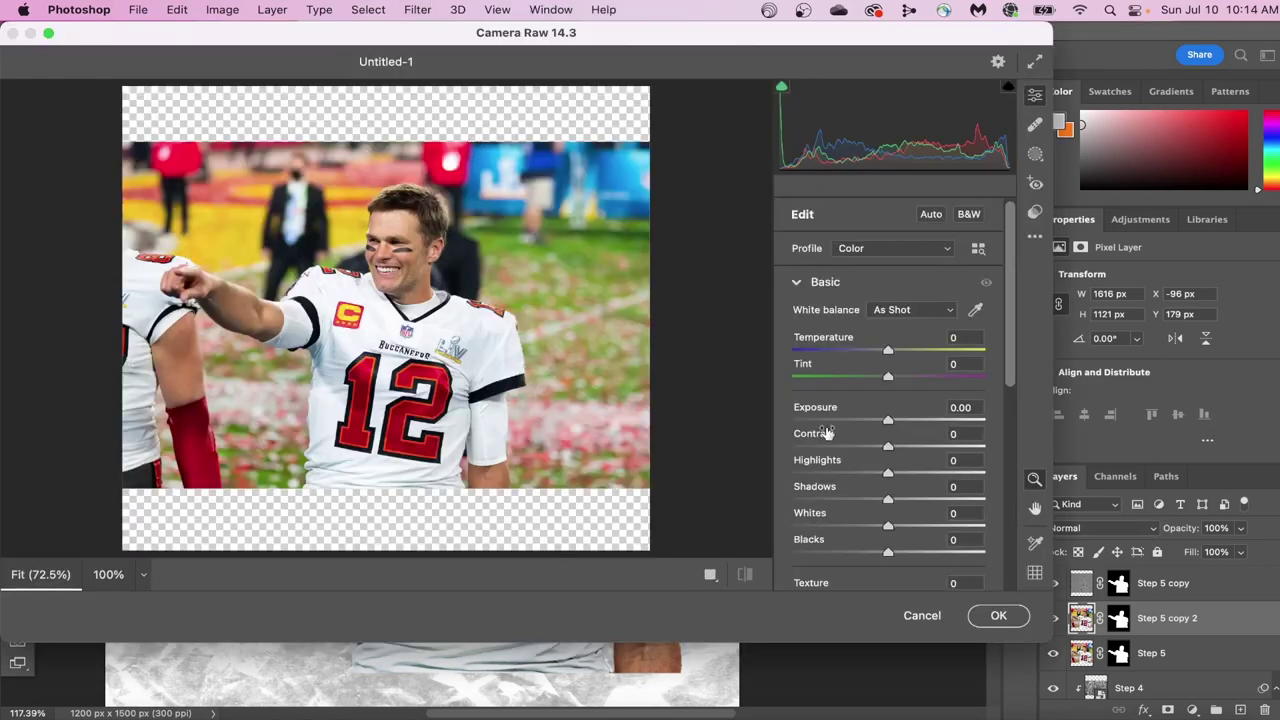
scroll(830, 435, down, 5)
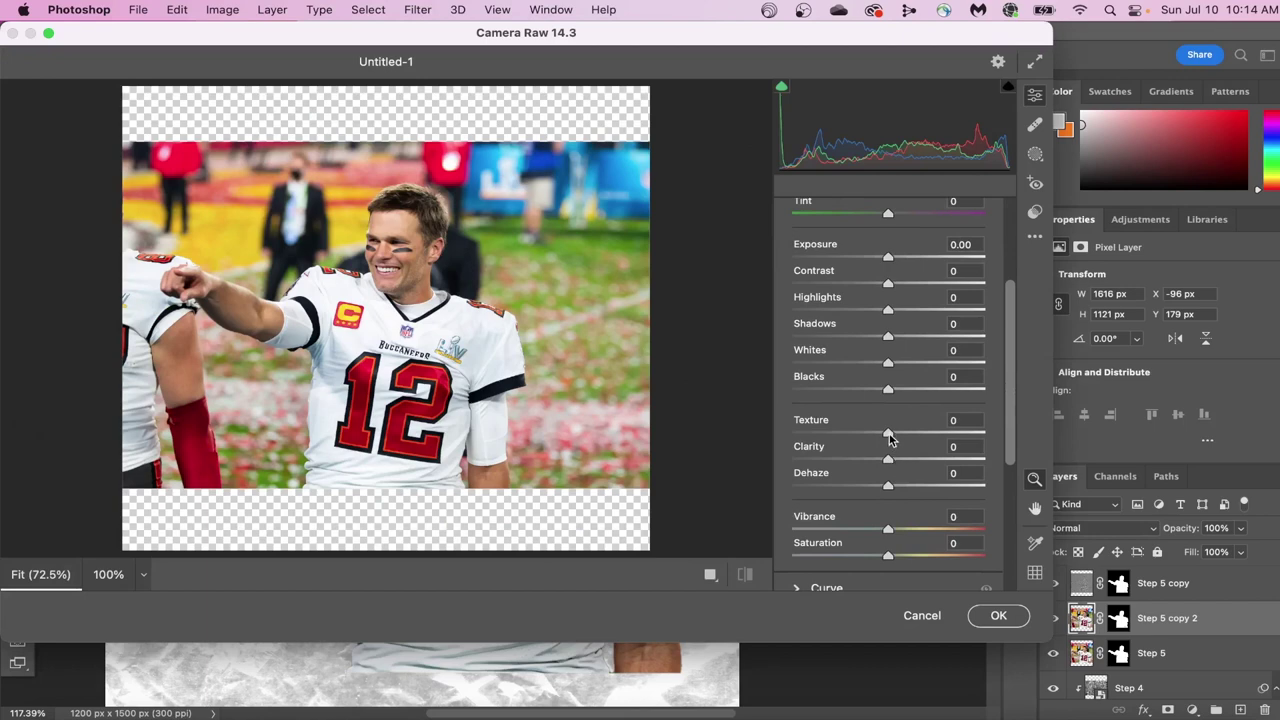
drag(890, 439, 921, 457)
scroll(890, 478, down, 2)
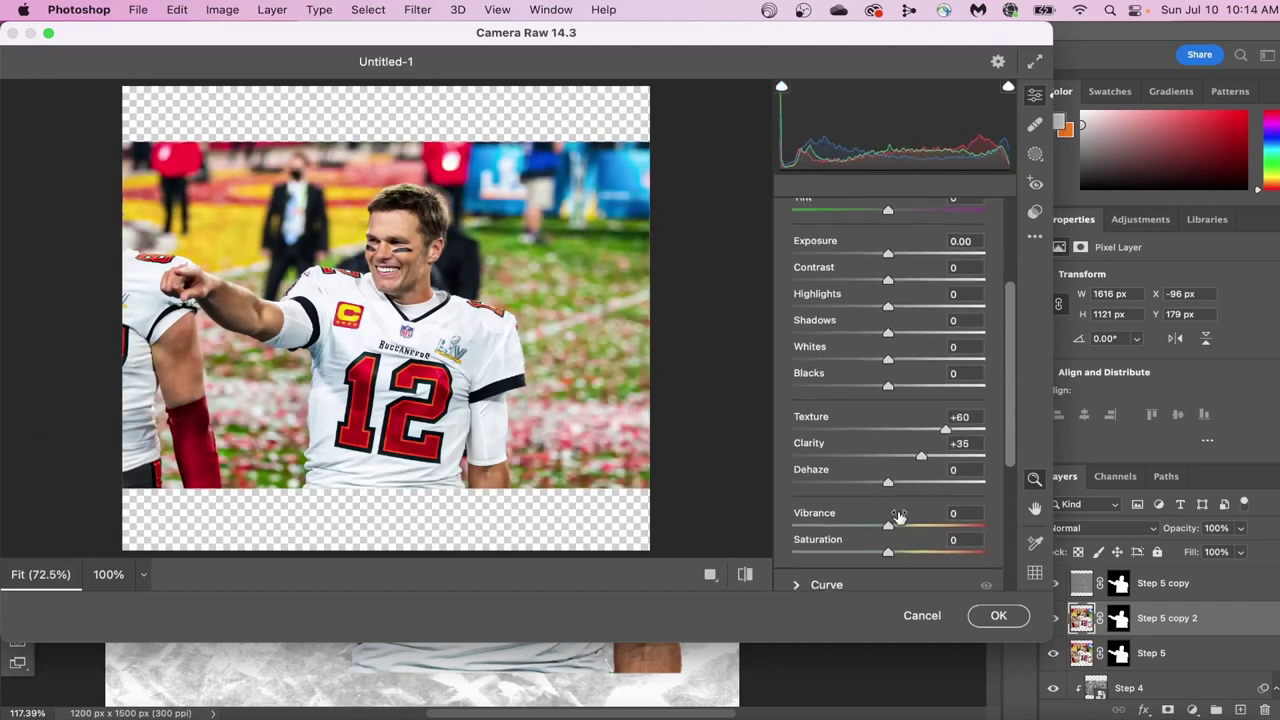
Step: Set the player photo's Highlights to -38, Shadows to +25 and Blacks to -22
scroll(891, 470, up, 3)
scroll(891, 473, up, 1)
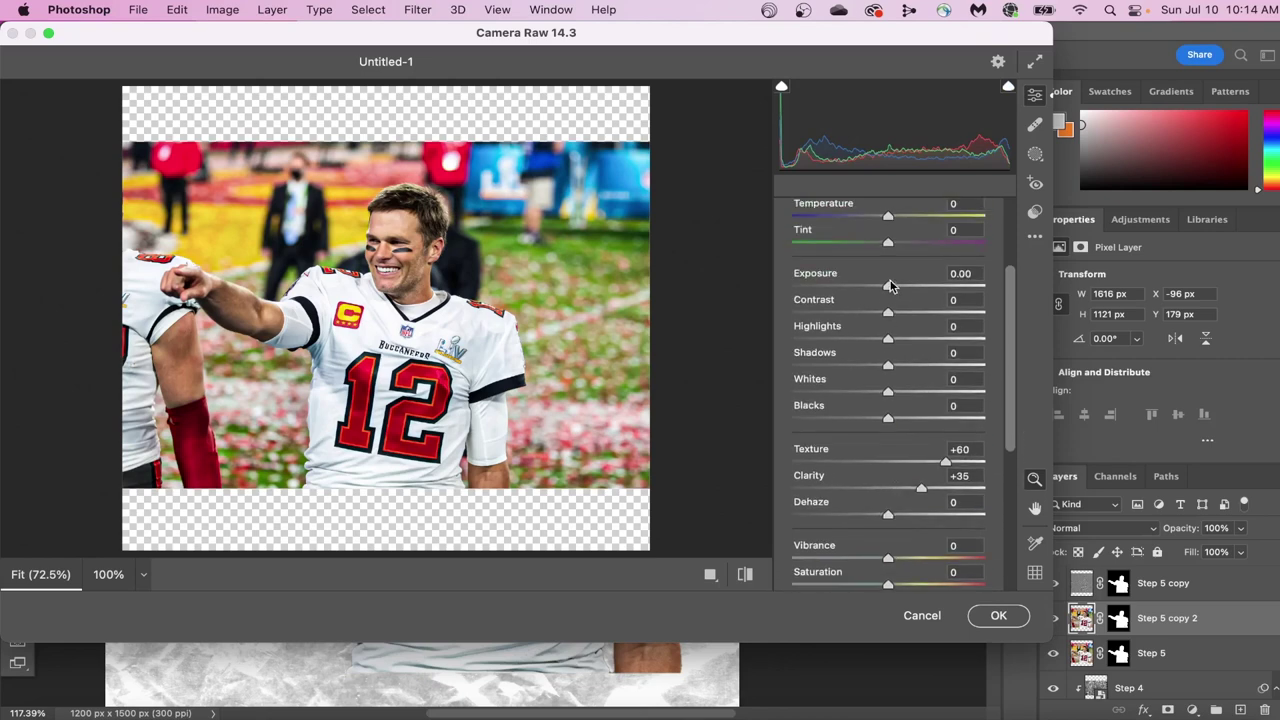
drag(889, 316, 915, 366)
drag(886, 420, 867, 420)
Step: Set the player photo's Sharpening to 111 and Noise Reduction to 36, checking the face and jersey up close
scroll(871, 437, down, 5)
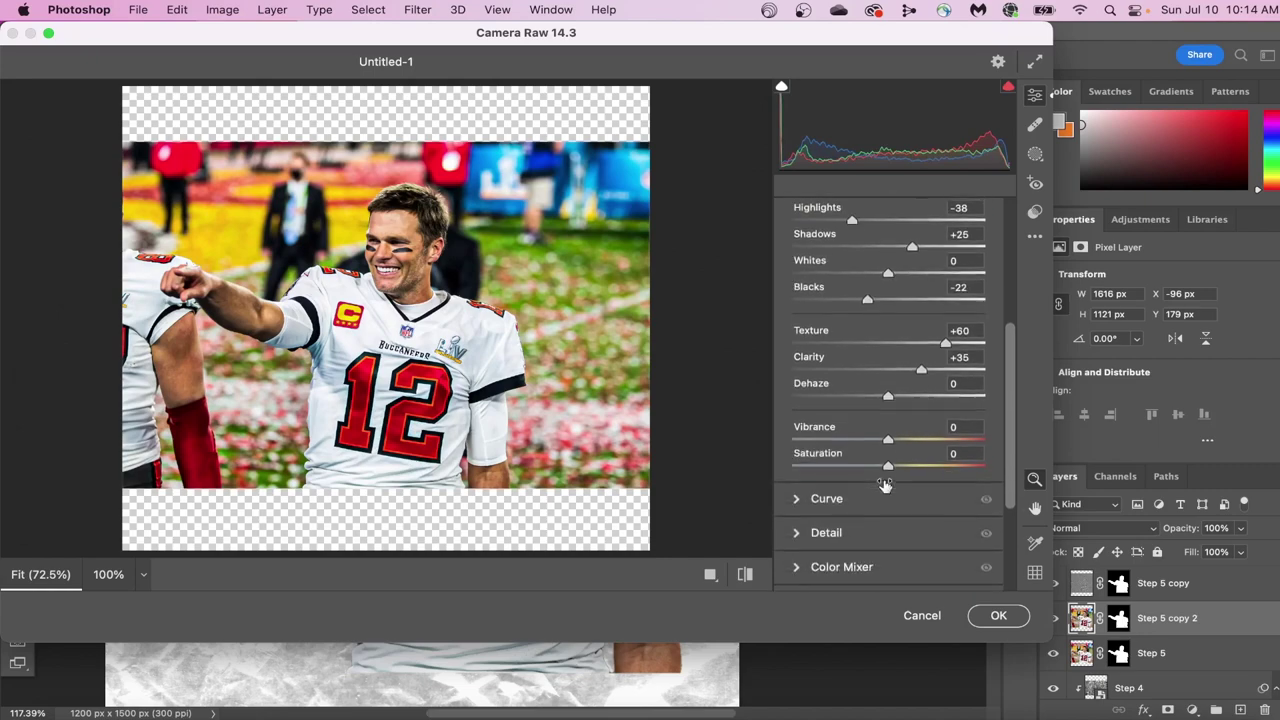
click(800, 434)
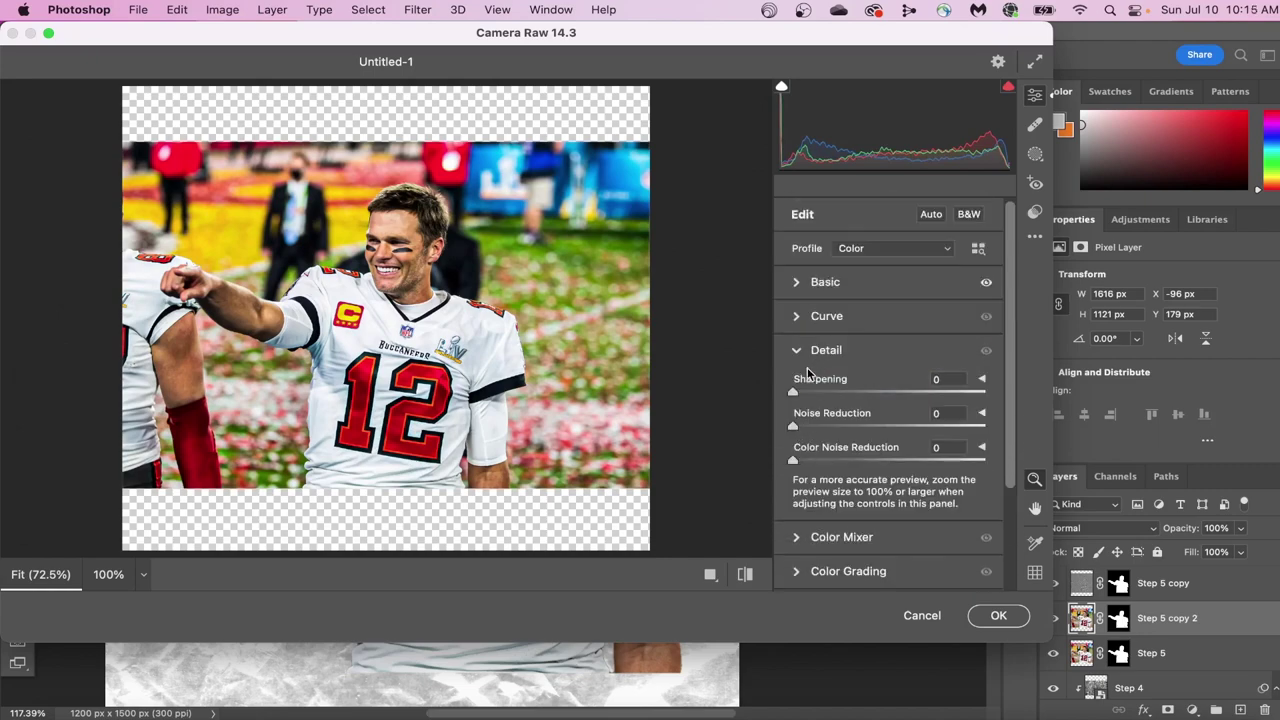
drag(798, 388, 897, 387)
drag(398, 359, 474, 359)
drag(462, 405, 485, 188)
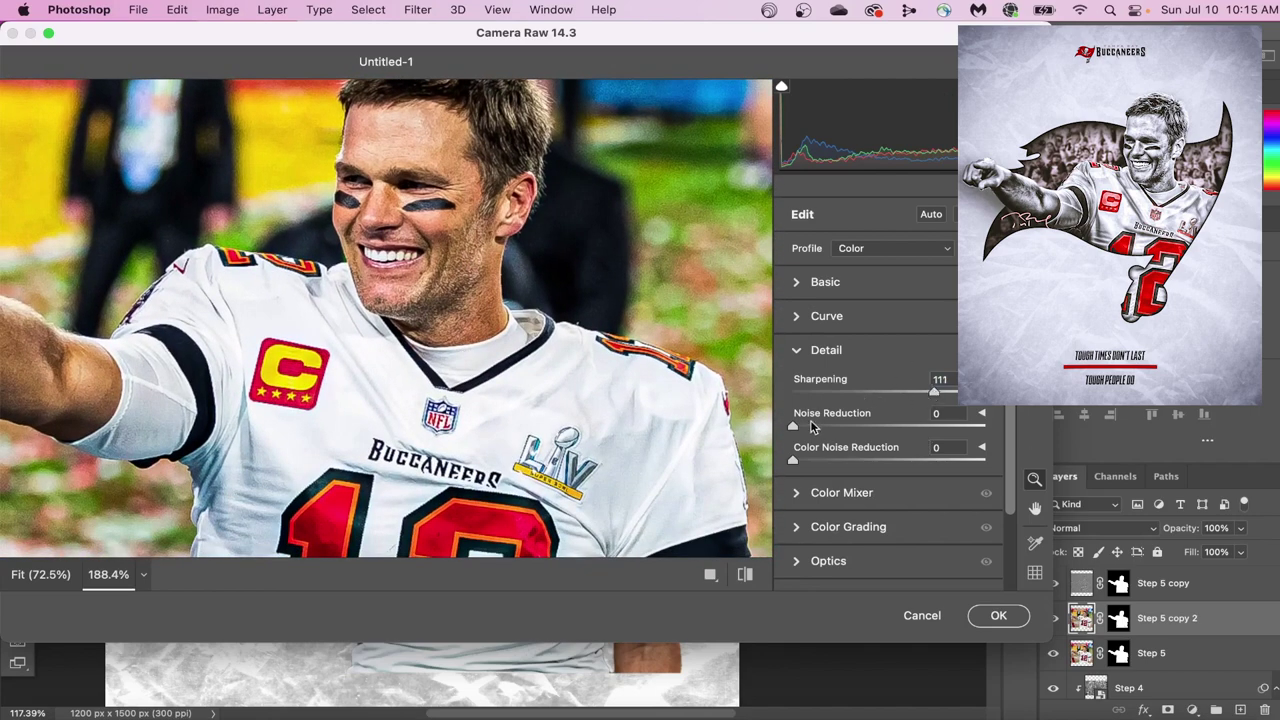
drag(803, 428, 862, 427)
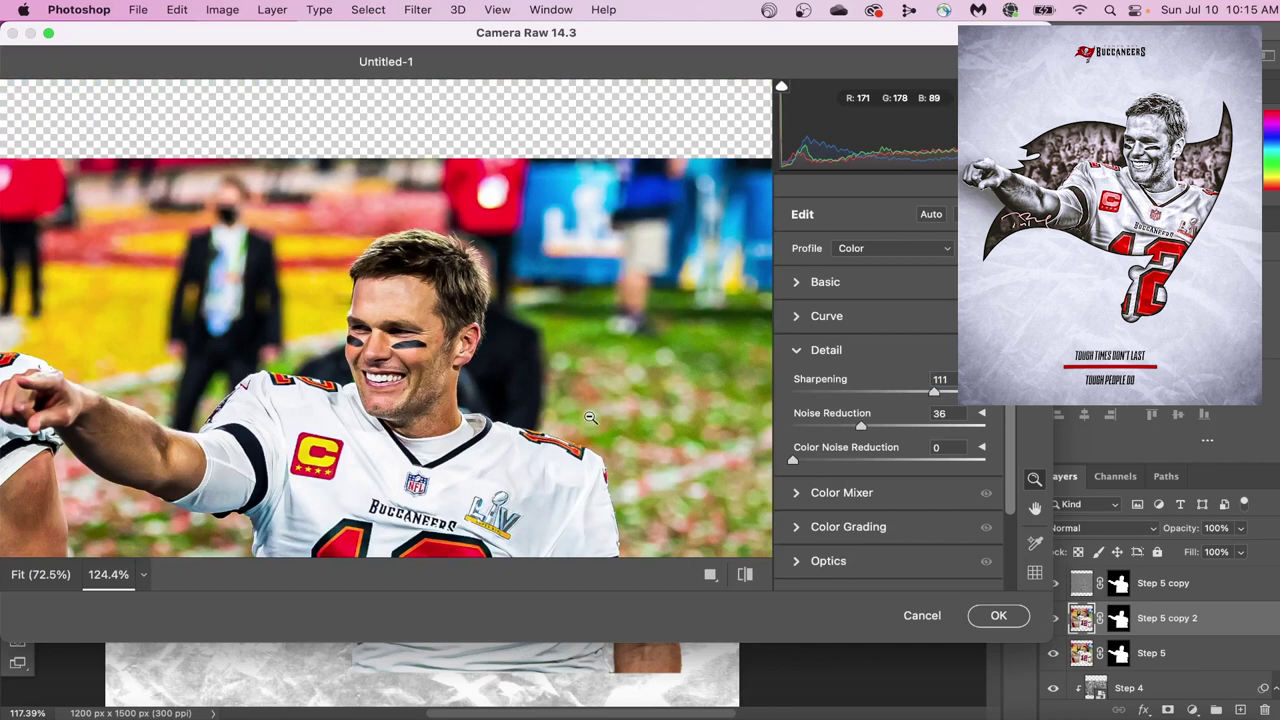
Step: Add Grain of 13, apply the Camera Raw adjustments to Step 5 copy 2, and check the result on the whole poster
scroll(870, 484, down, 3)
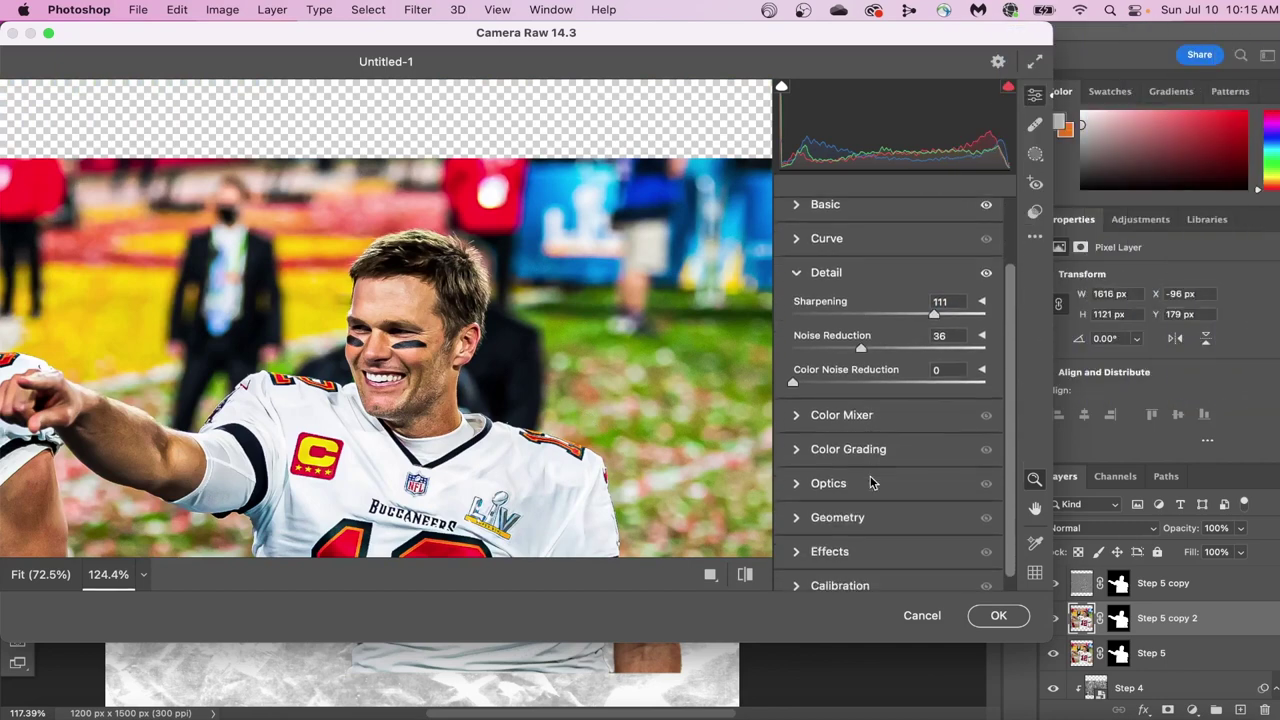
click(803, 541)
drag(796, 508, 820, 510)
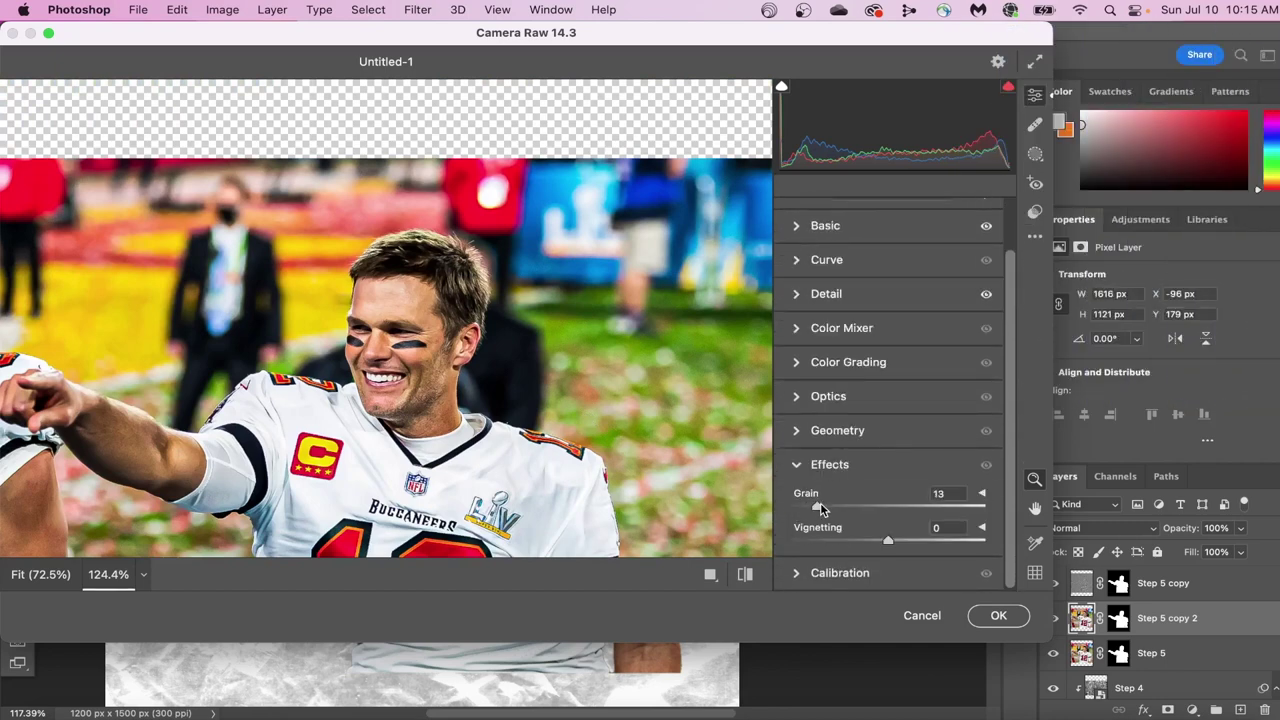
click(998, 613)
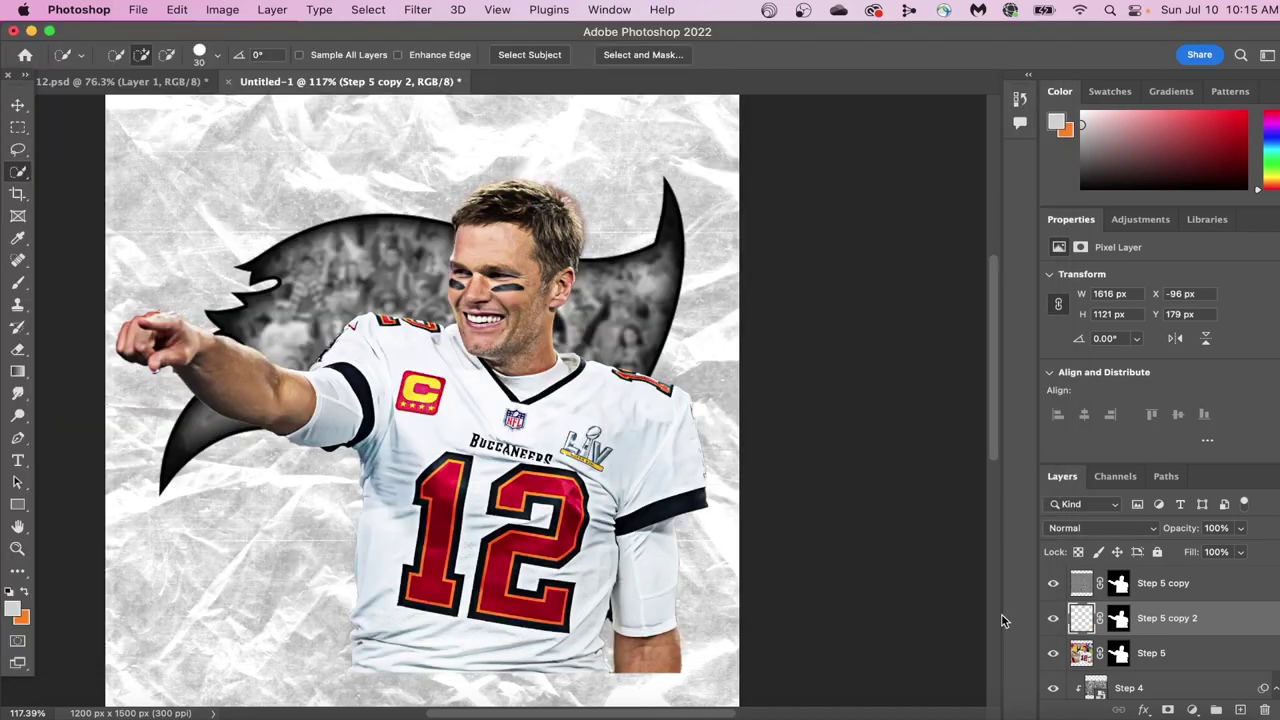
click(1053, 620)
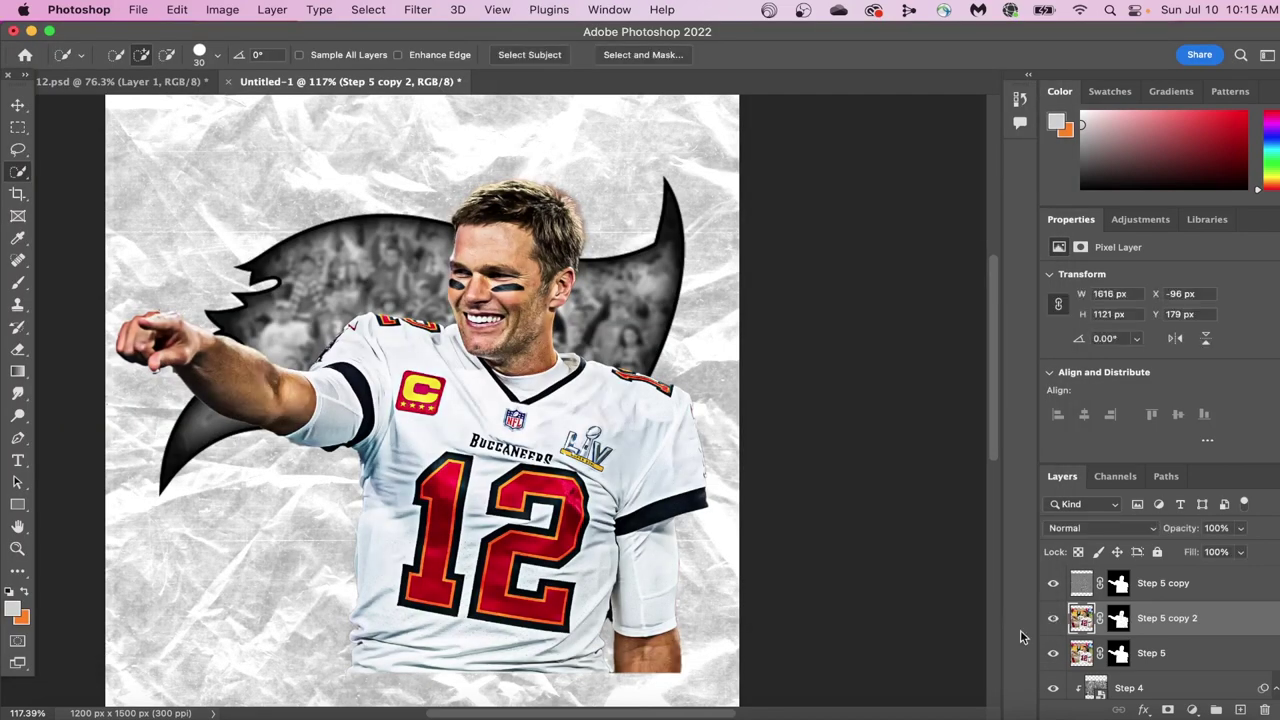
key(super+minus)
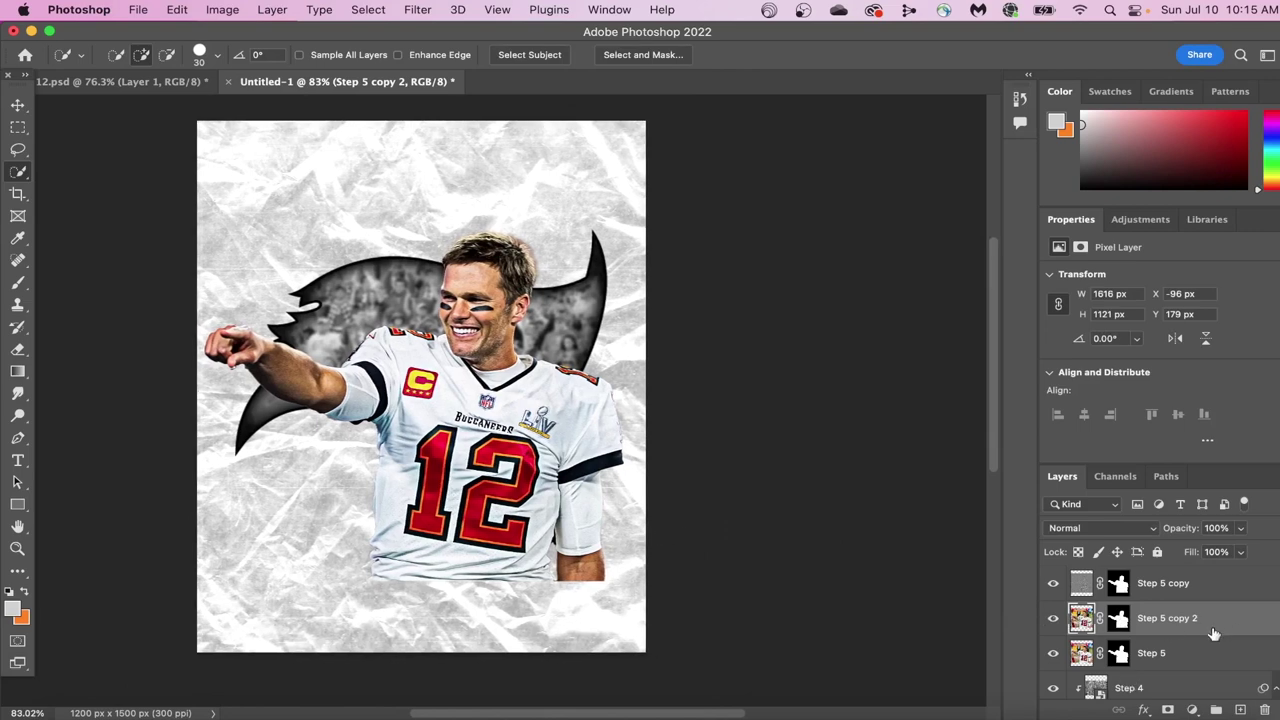
Step: Merge Step 5 copy 2 down into the Step 5 layer and duplicate the merged player layer
right_click(1213, 634)
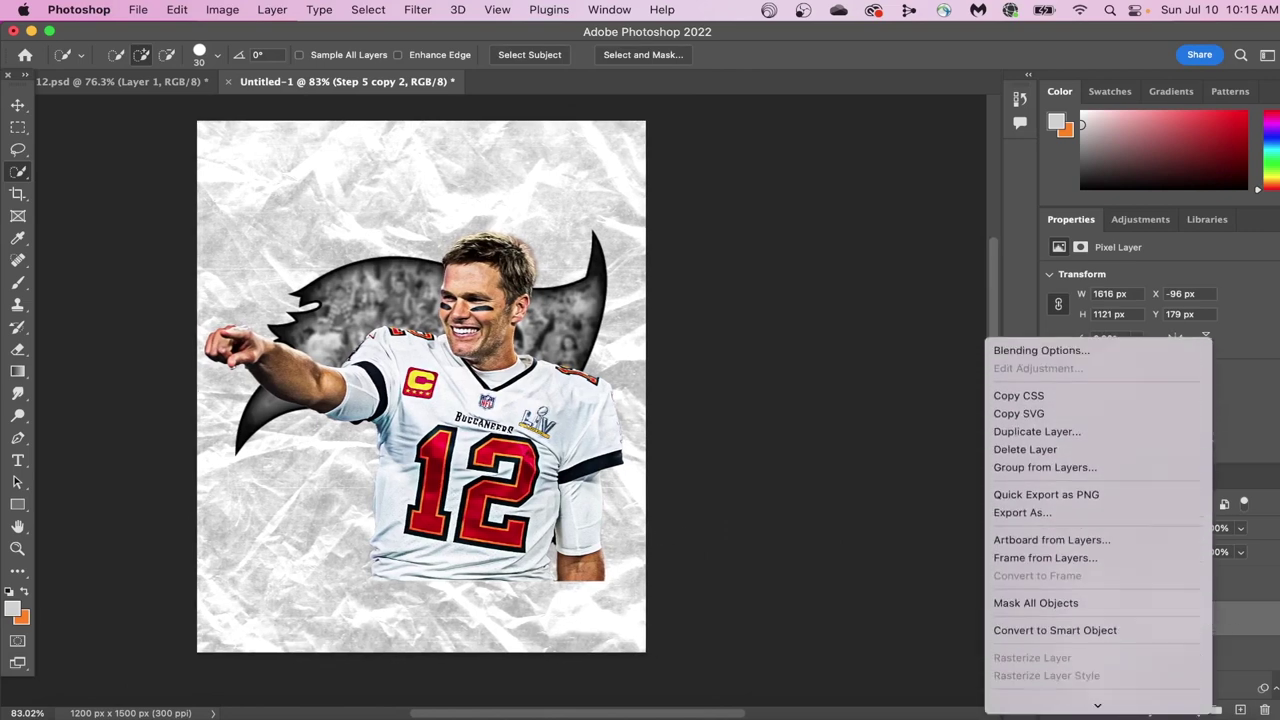
scroll(1097, 517, down, 5)
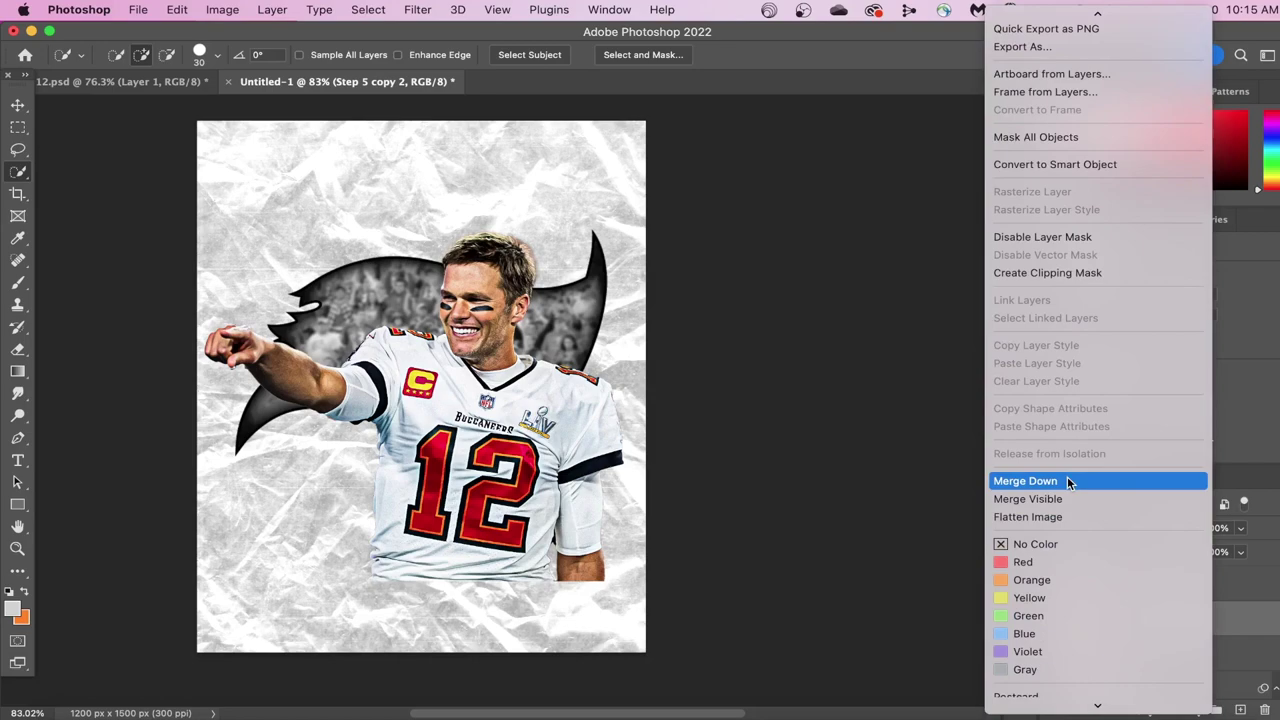
click(1068, 482)
click(688, 304)
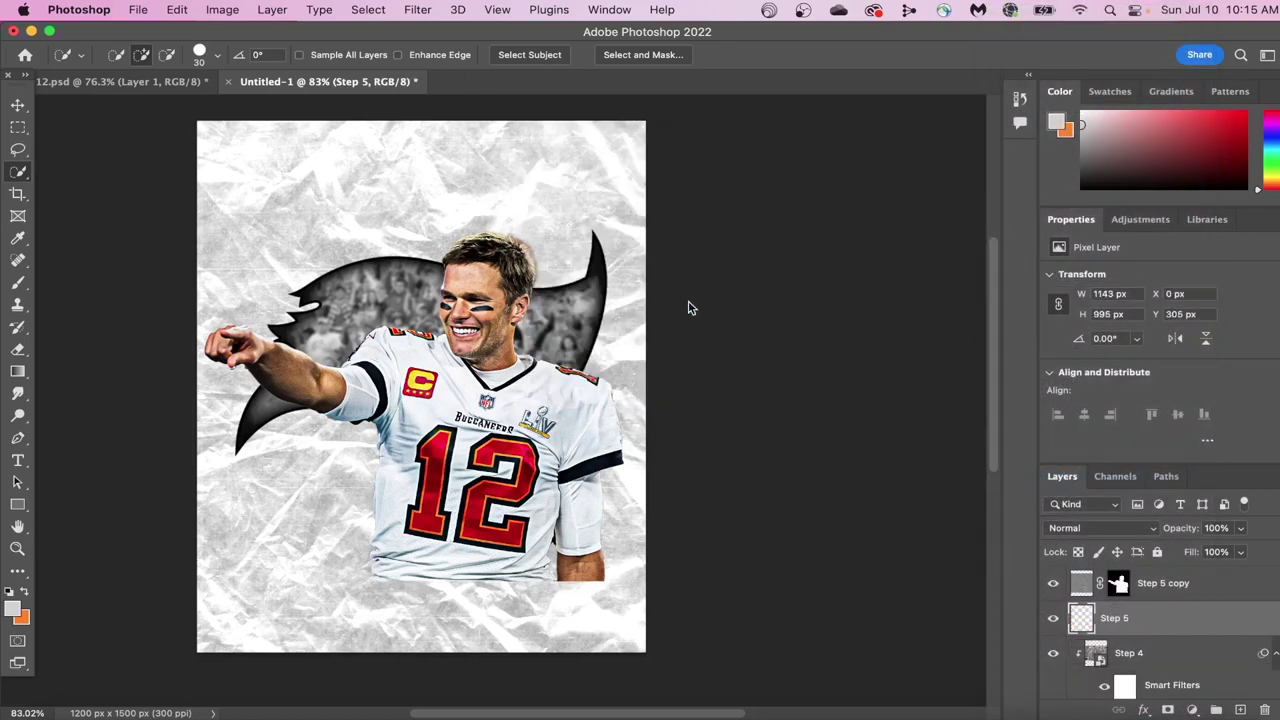
right_click(1161, 620)
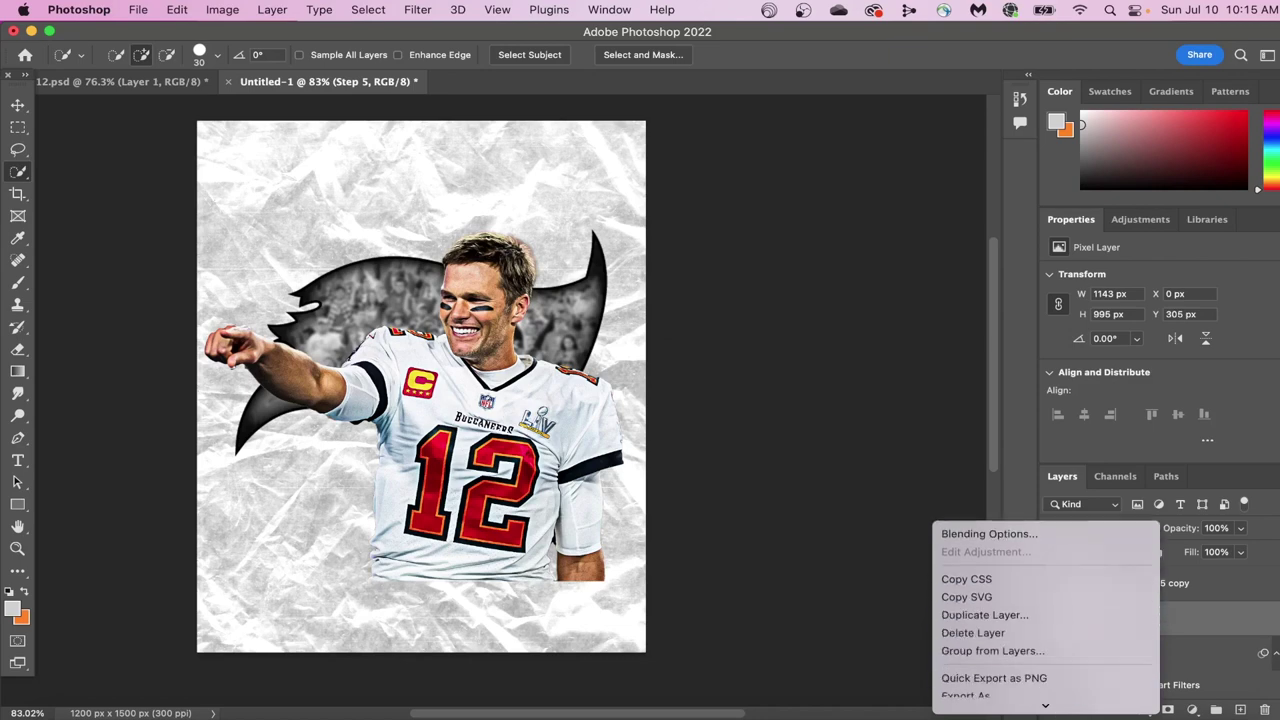
click(984, 471)
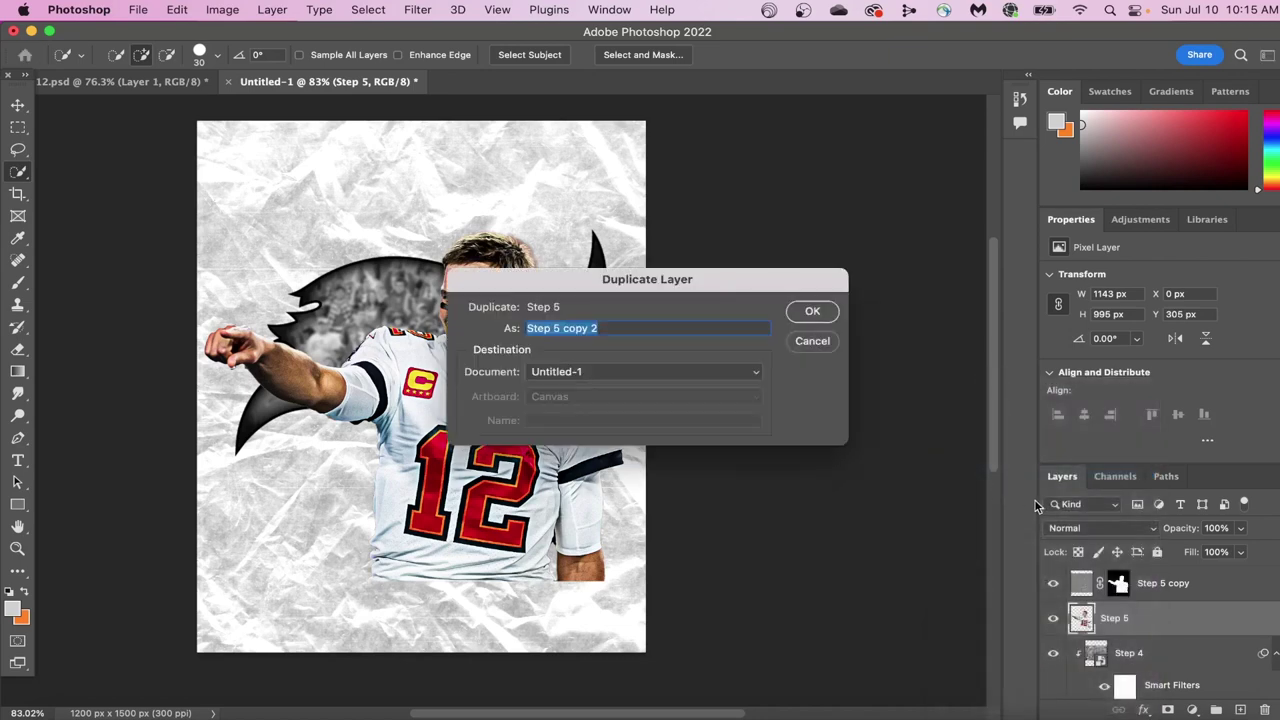
click(812, 309)
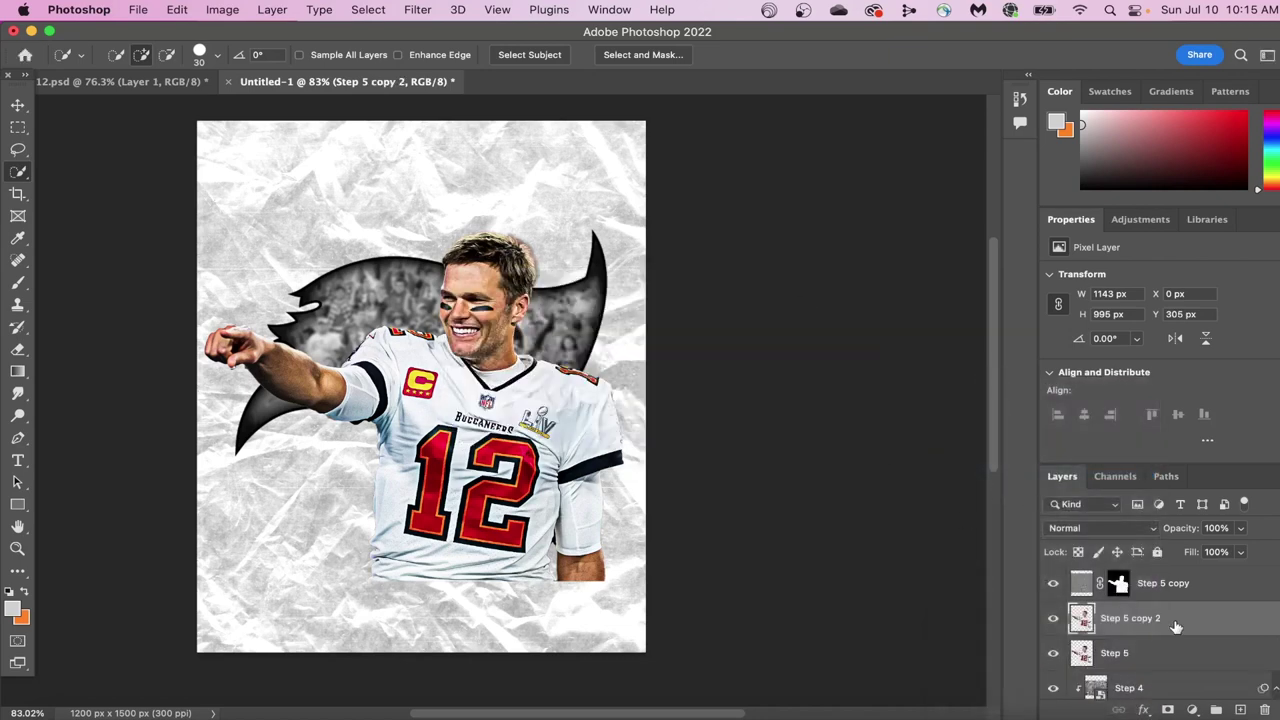
Step: Apply the Camera Raw Filter's Futuristic preset FT12 at 100 to the Step 5 copy 2 layer
click(417, 9)
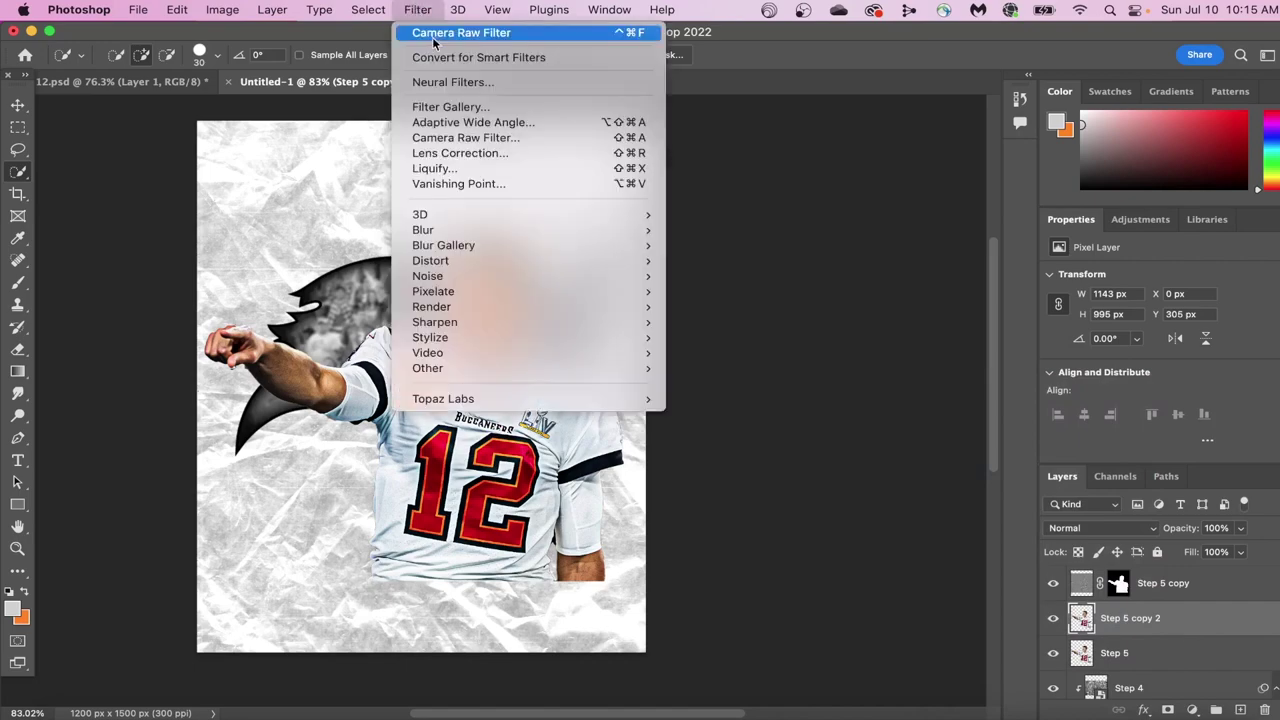
click(482, 136)
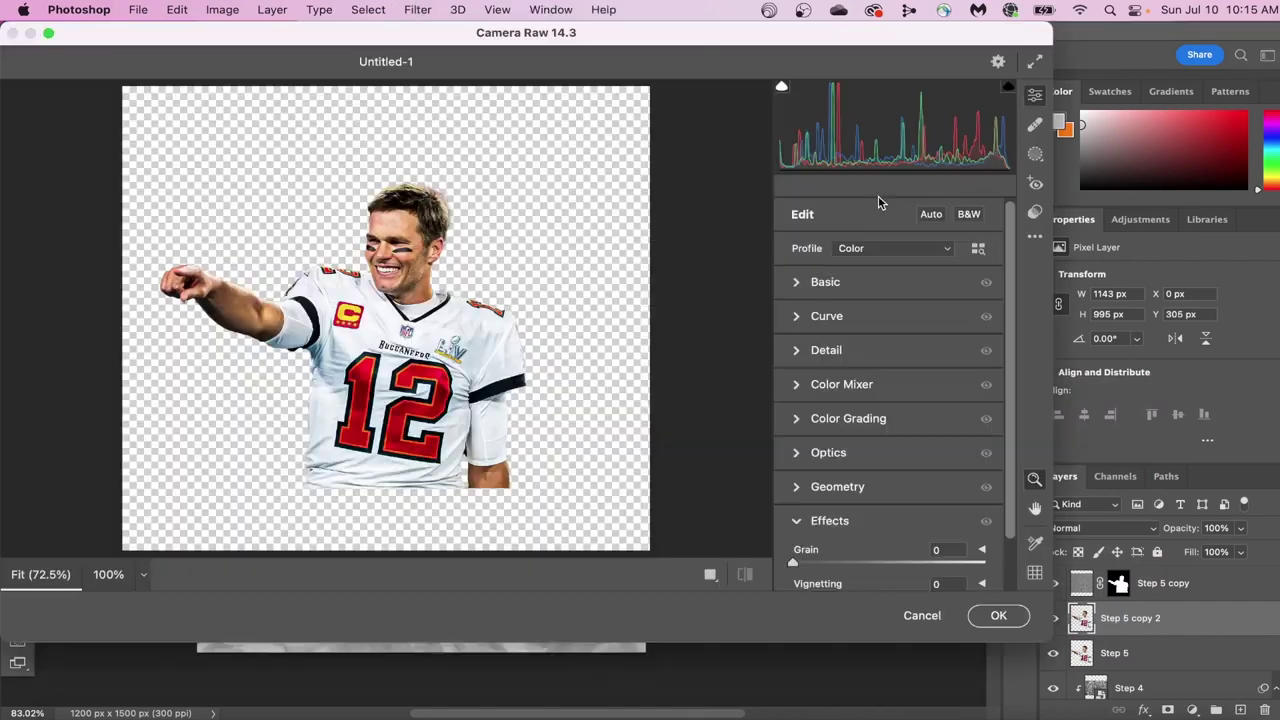
click(1034, 214)
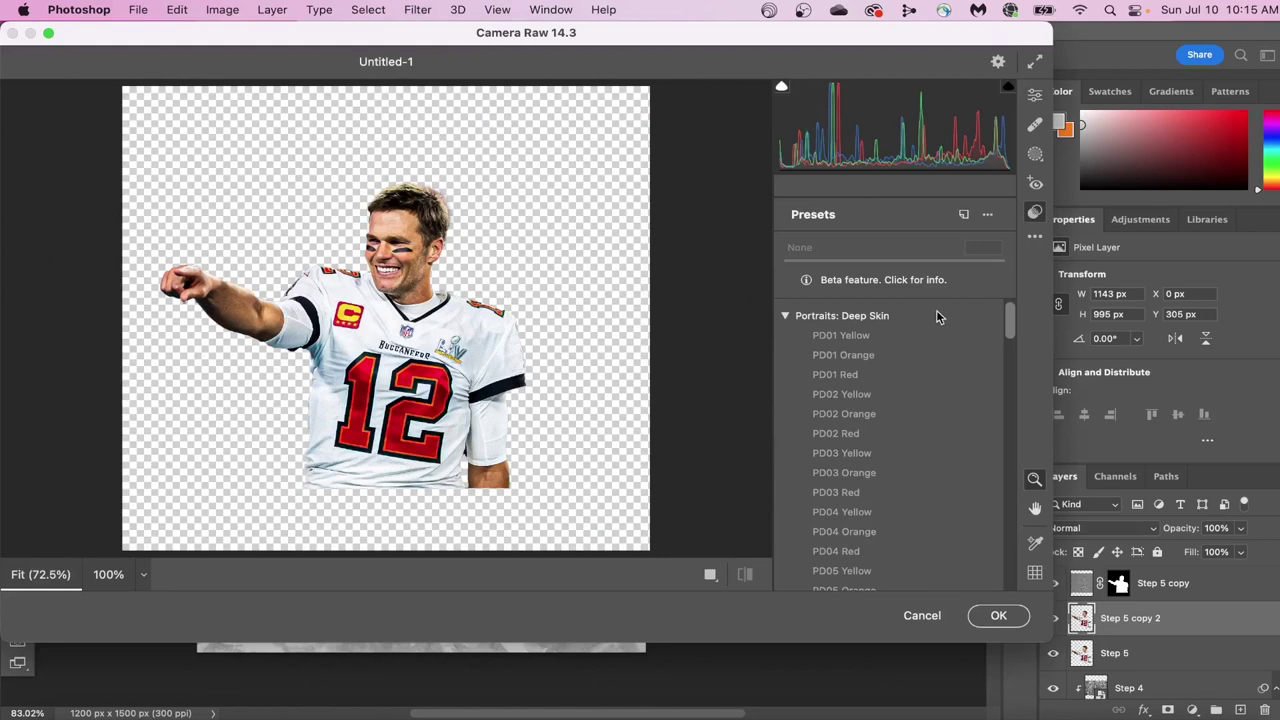
scroll(884, 357, down, 5)
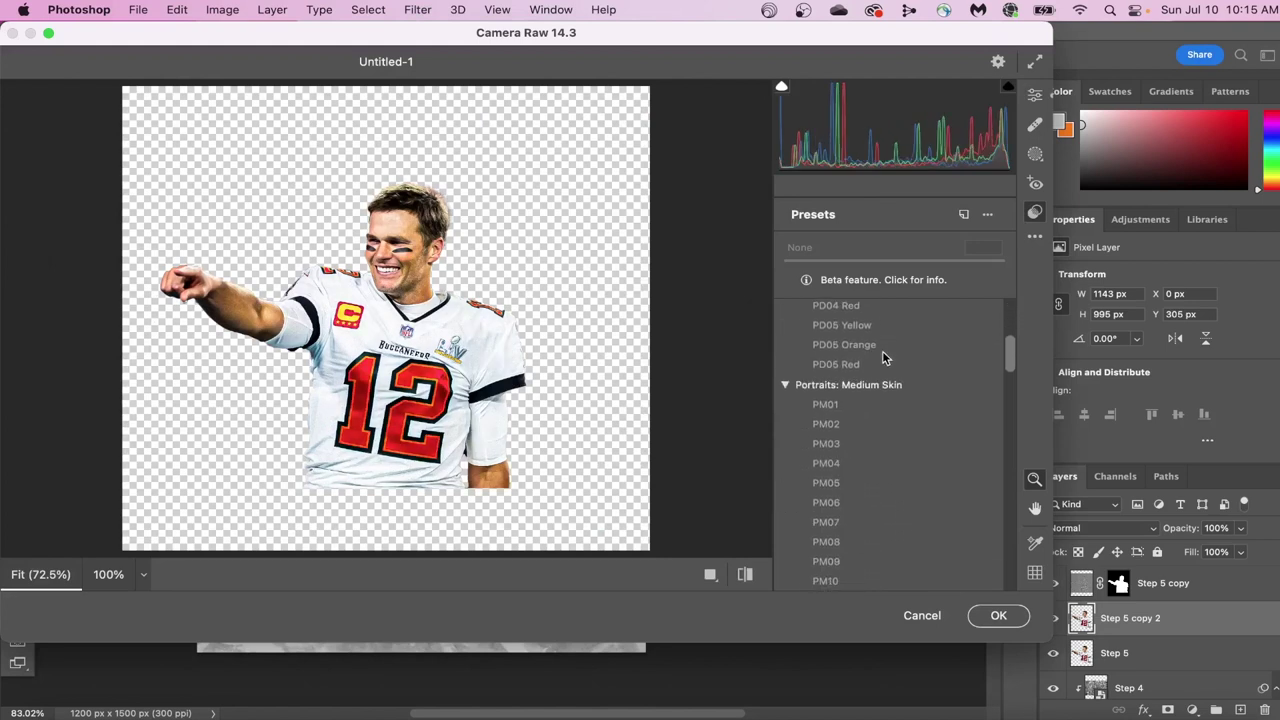
scroll(884, 357, down, 15)
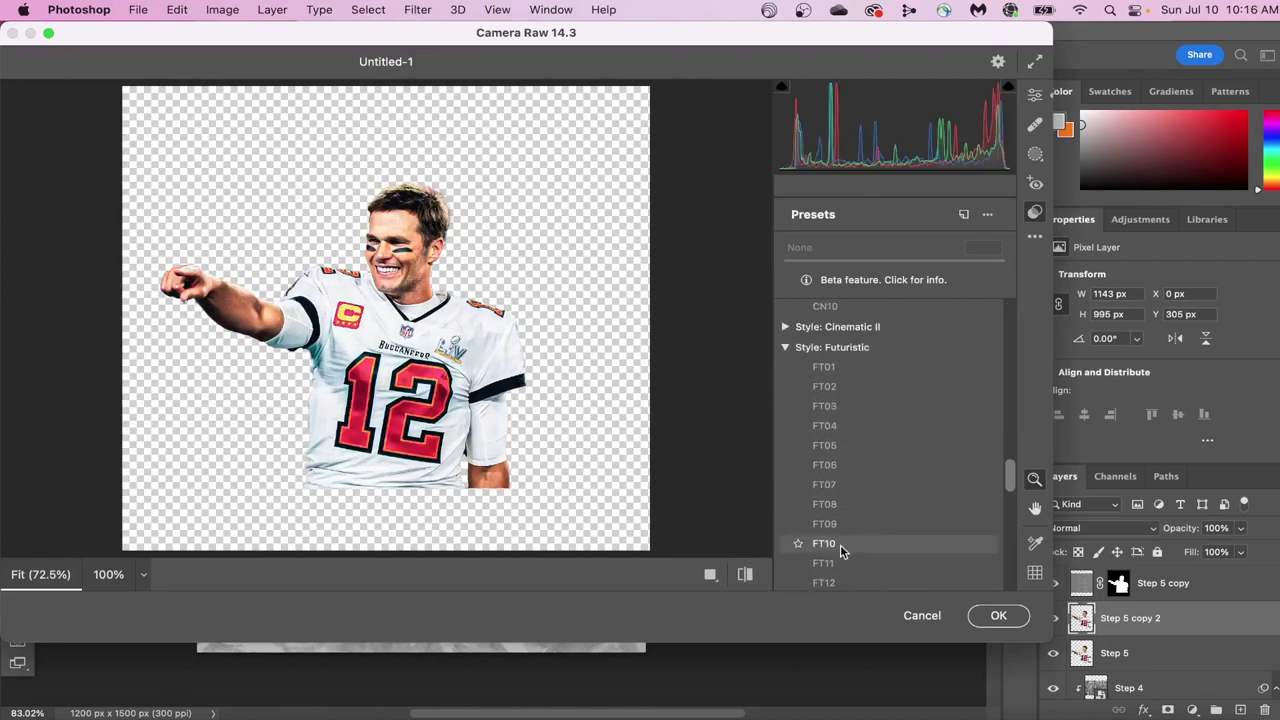
scroll(840, 544, down, 2)
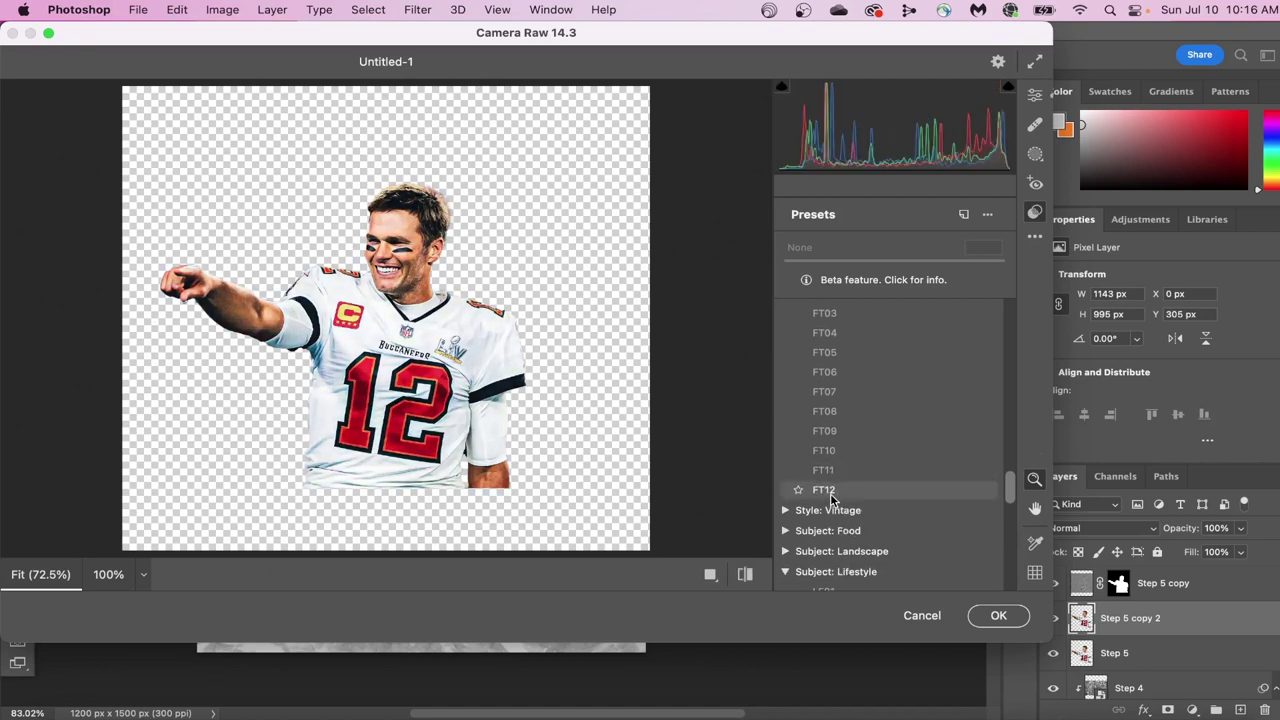
click(829, 490)
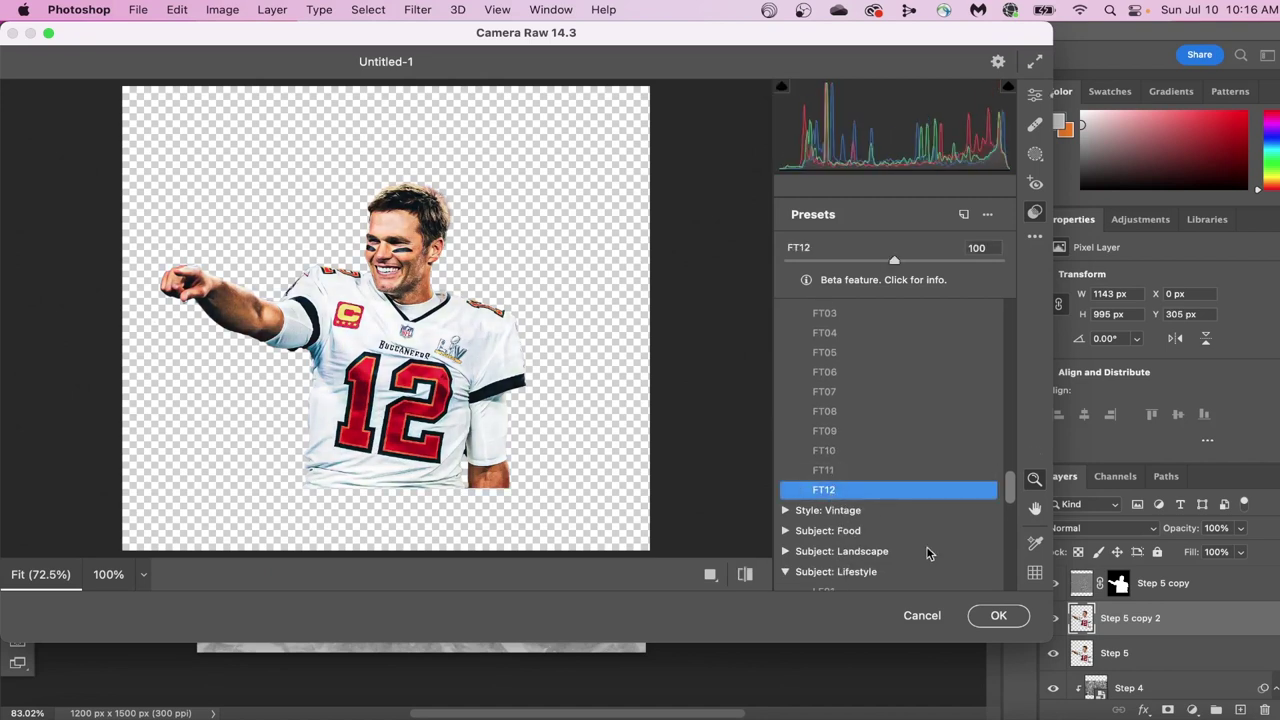
click(998, 615)
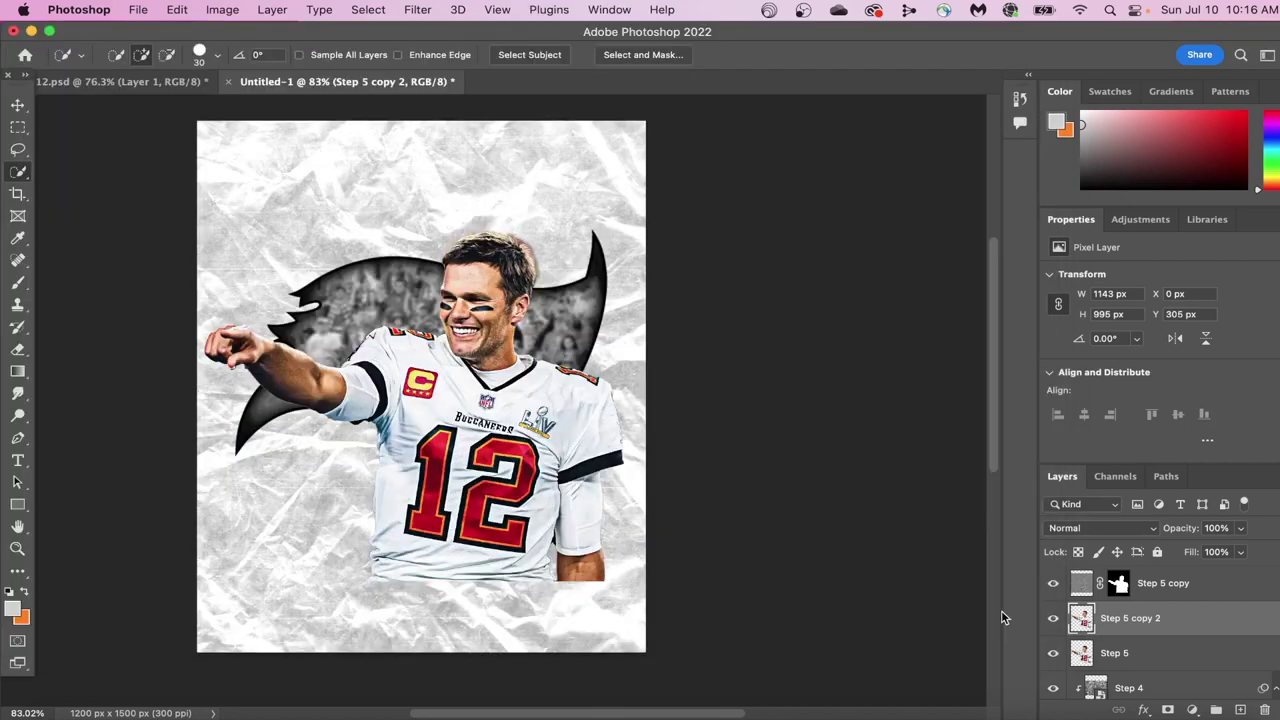
Step: Set Step 5 copy 2's blend mode to Lighten and compare the player with the layer hidden and shown
click(1129, 530)
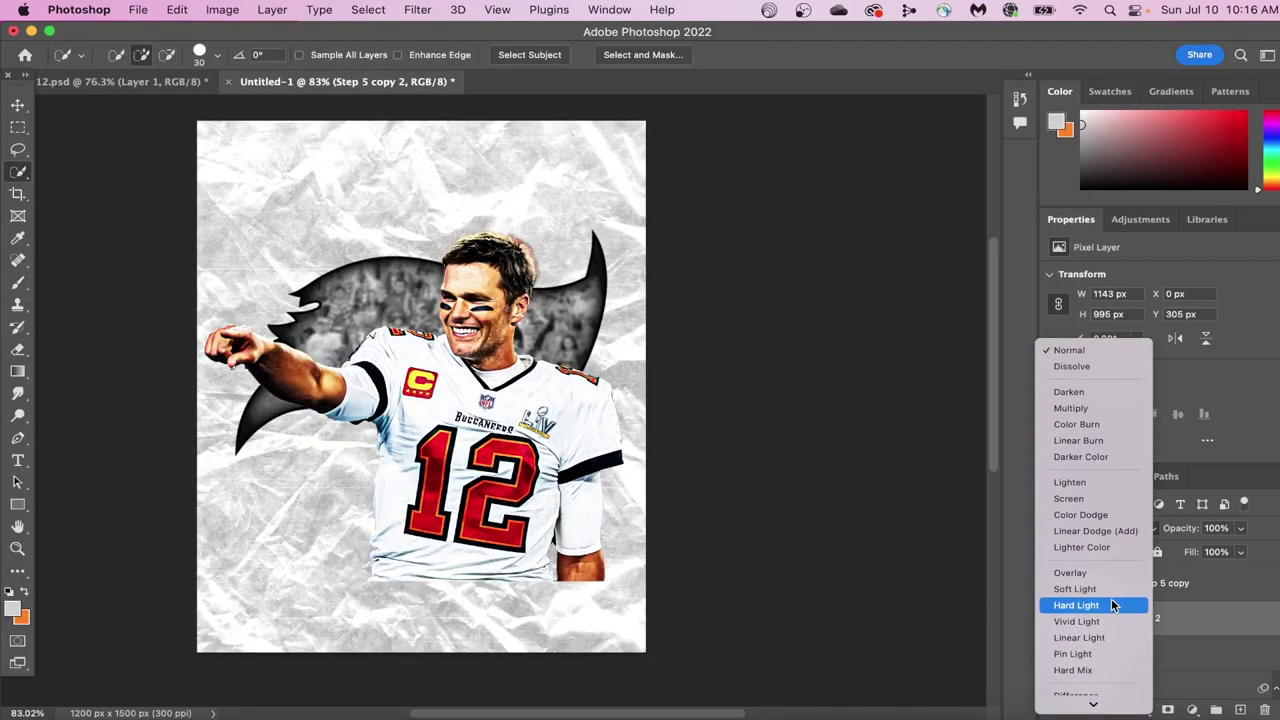
click(1106, 484)
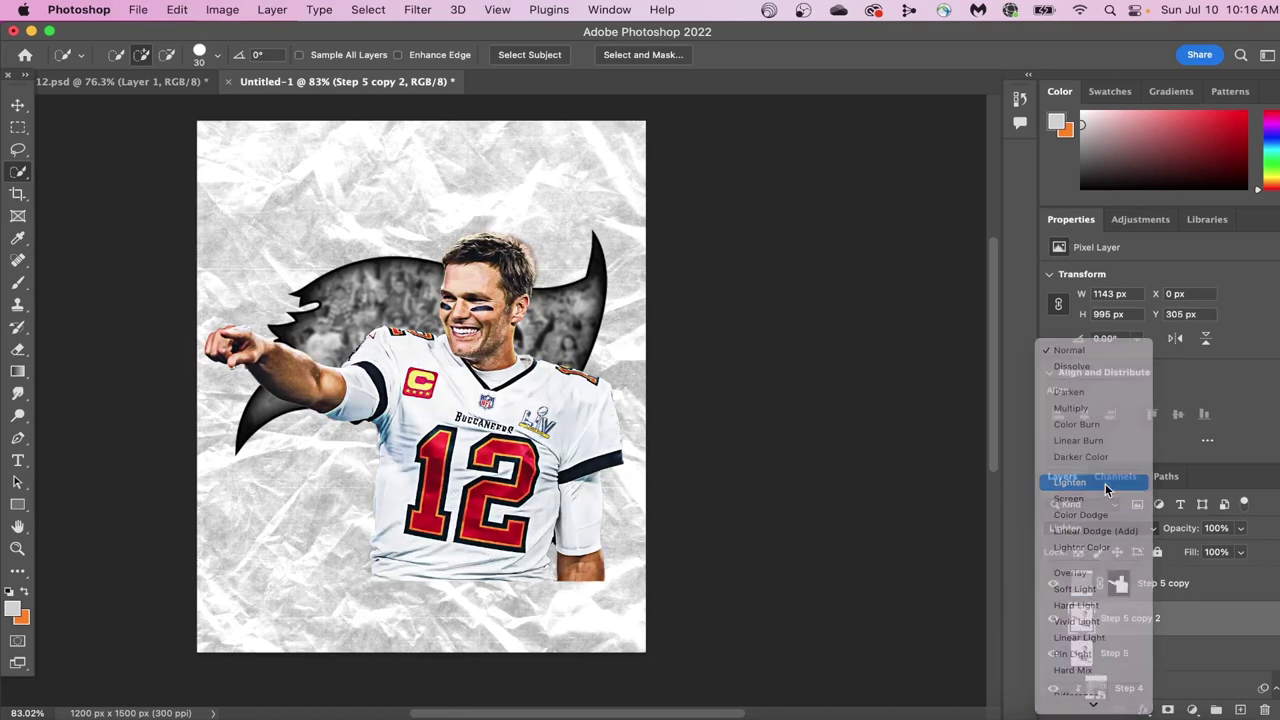
click(1052, 616)
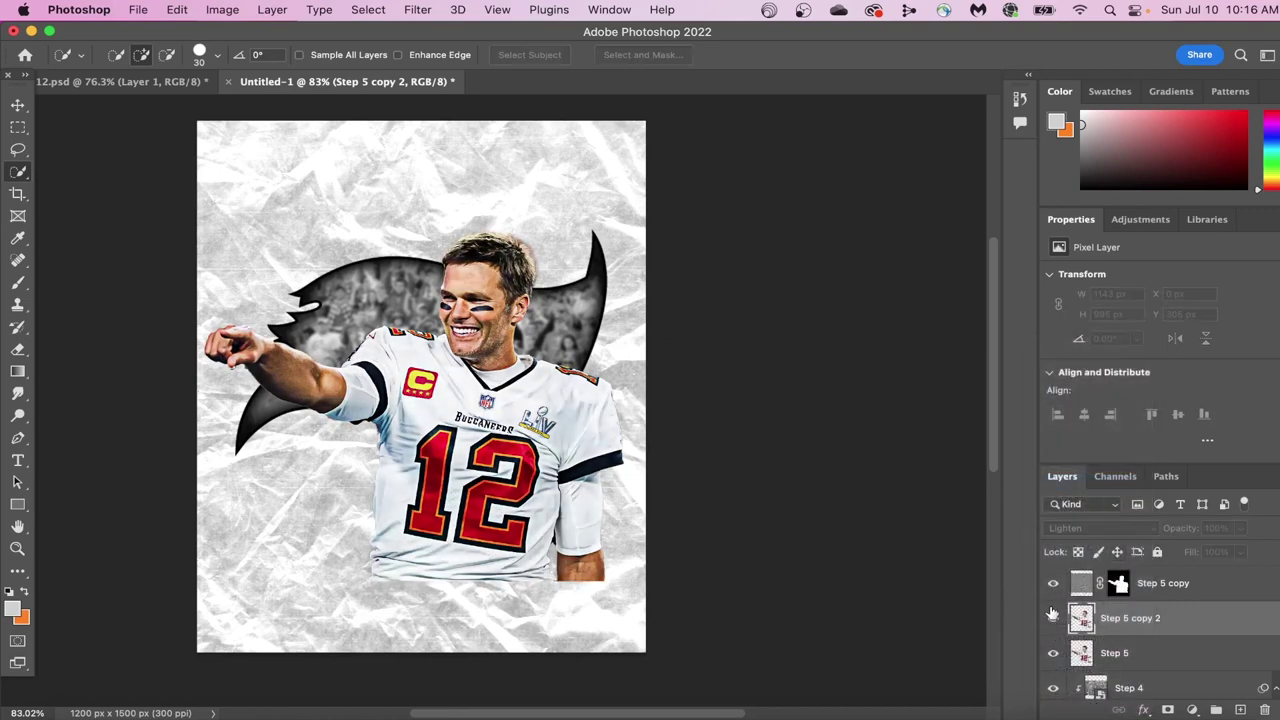
click(1052, 616)
scroll(684, 463, up, 4)
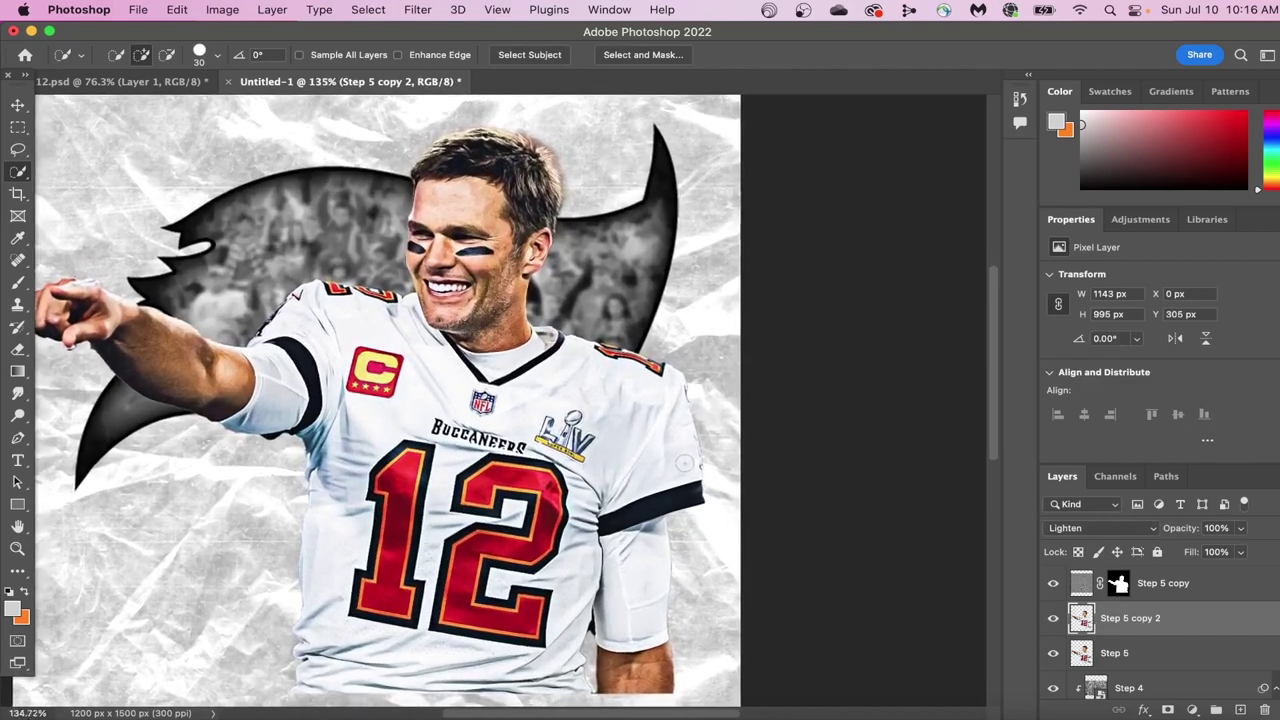
scroll(684, 463, down, 3)
scroll(684, 463, down, 1)
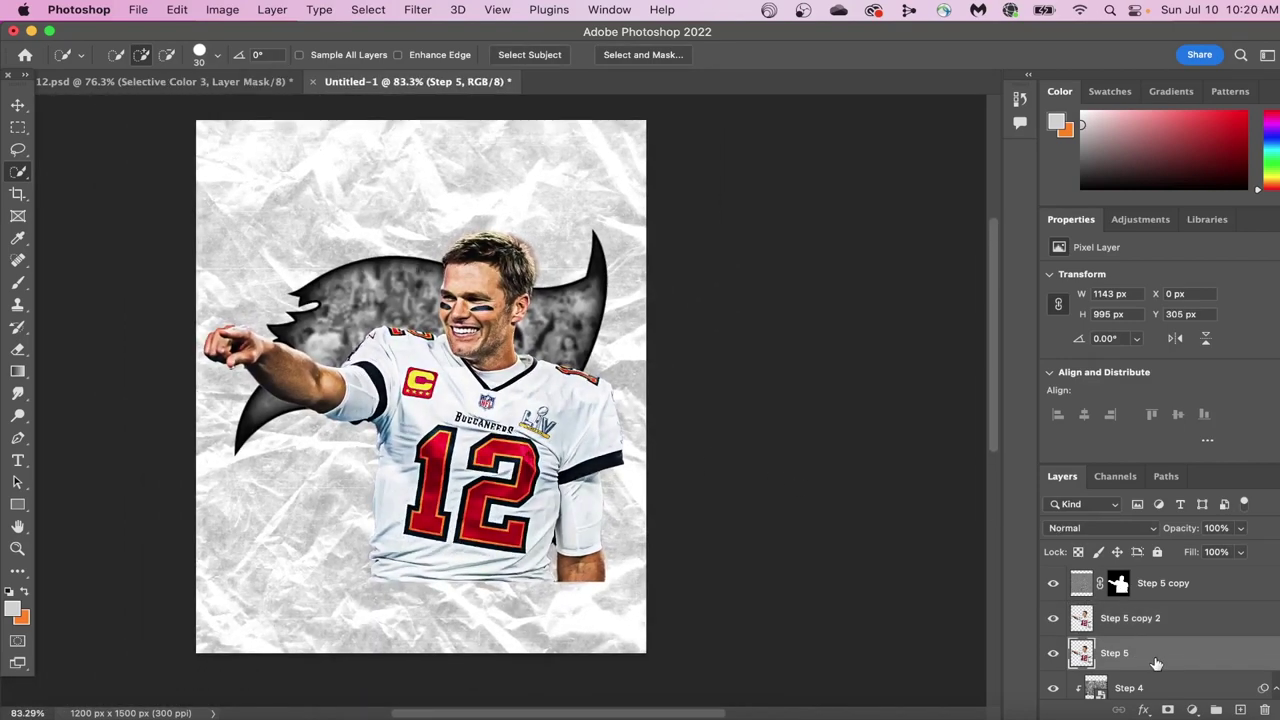
Step: Merge Step 5, Step 5 copy 2 and Step 5 copy into one layer and duplicate the merged layer
shift+click(1212, 588)
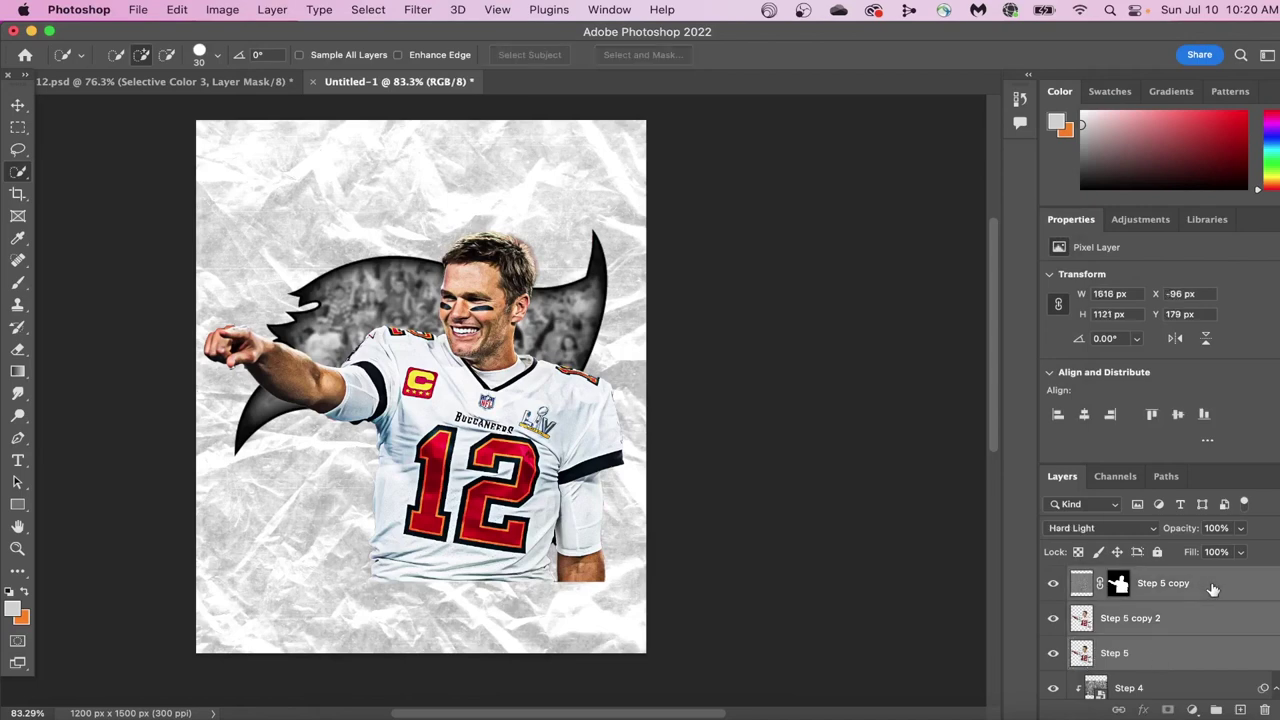
right_click(1212, 588)
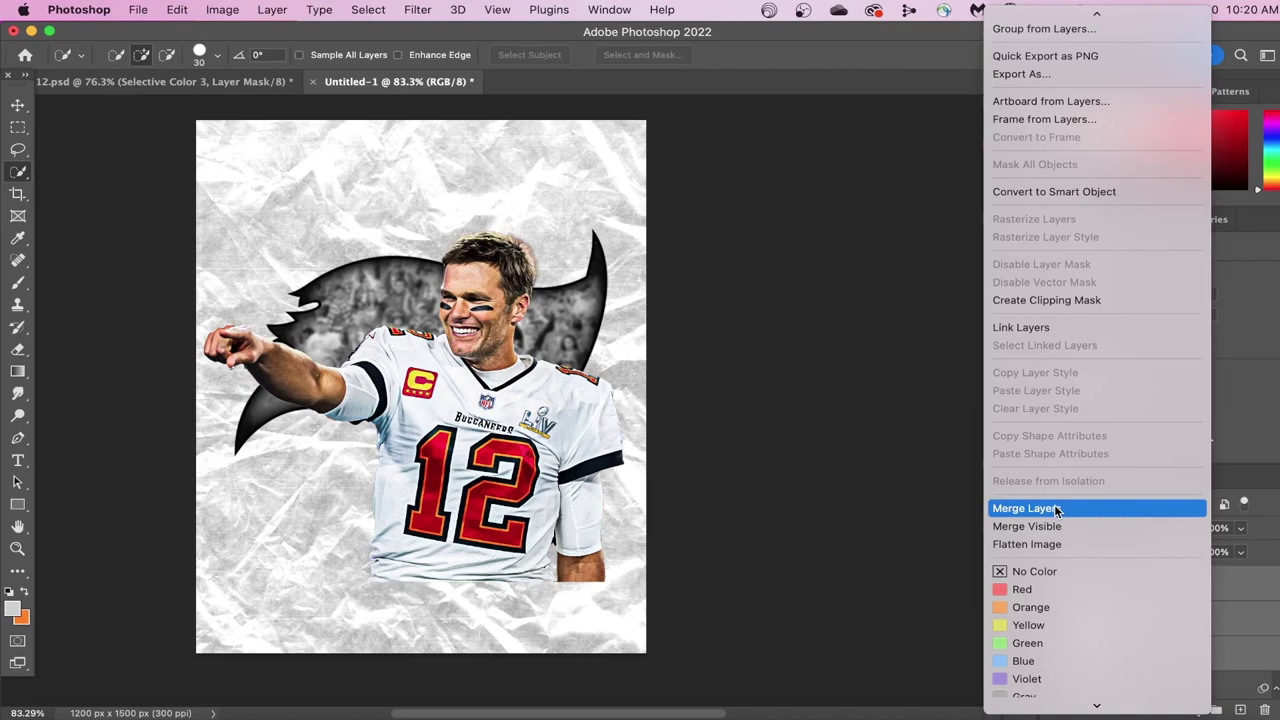
click(1055, 509)
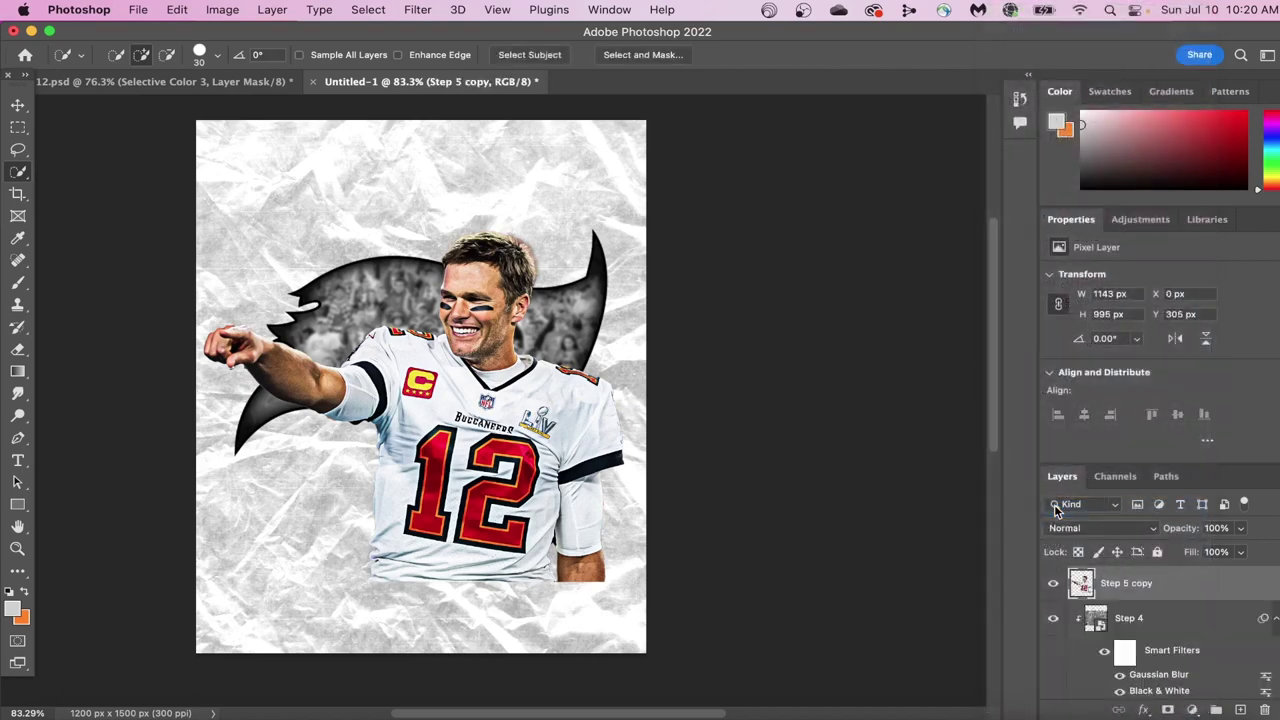
right_click(1197, 585)
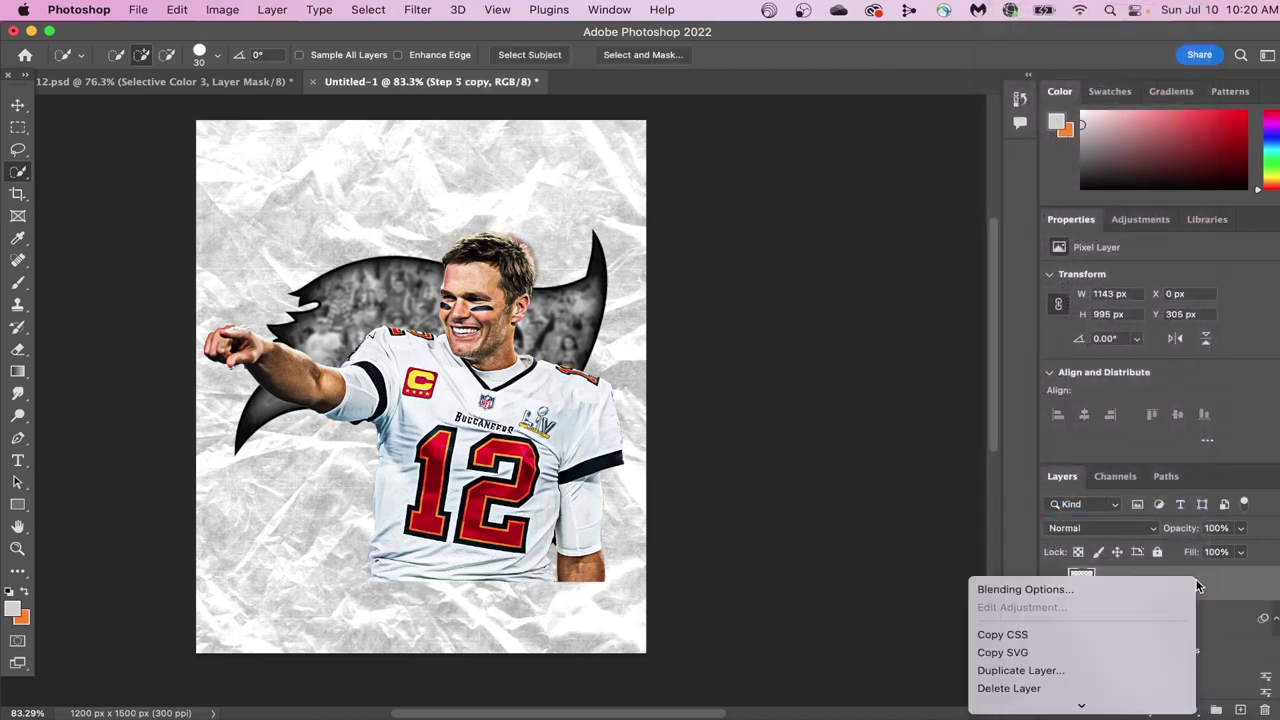
click(1075, 672)
click(809, 309)
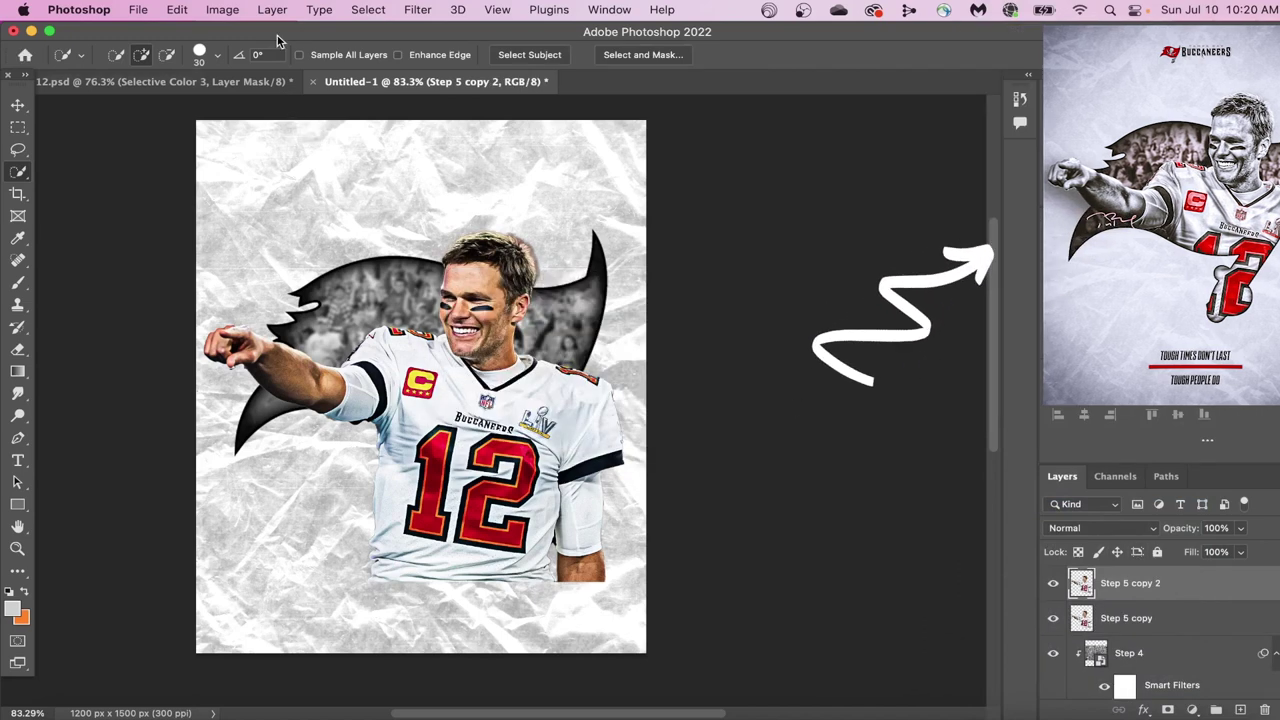
Step: Convert the duplicated player layer to black and white using the Default preset of the Black & White adjustment
click(222, 9)
mouse_move(246, 57)
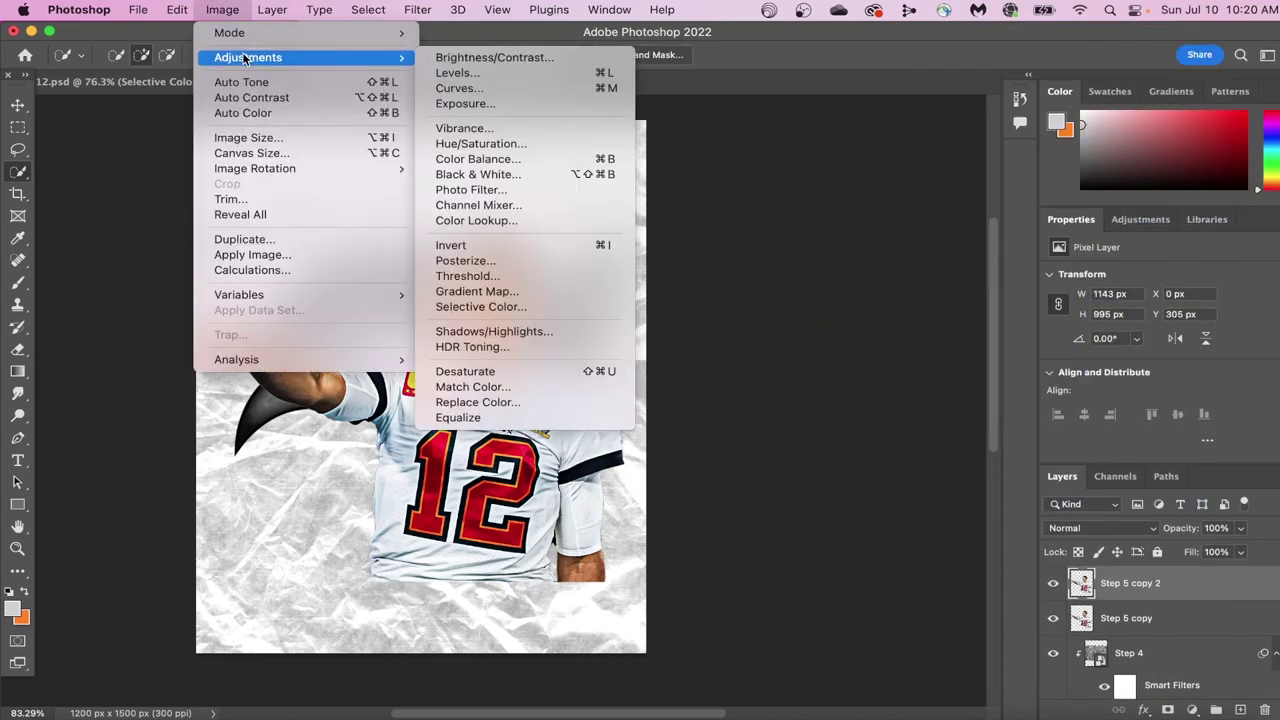
click(545, 174)
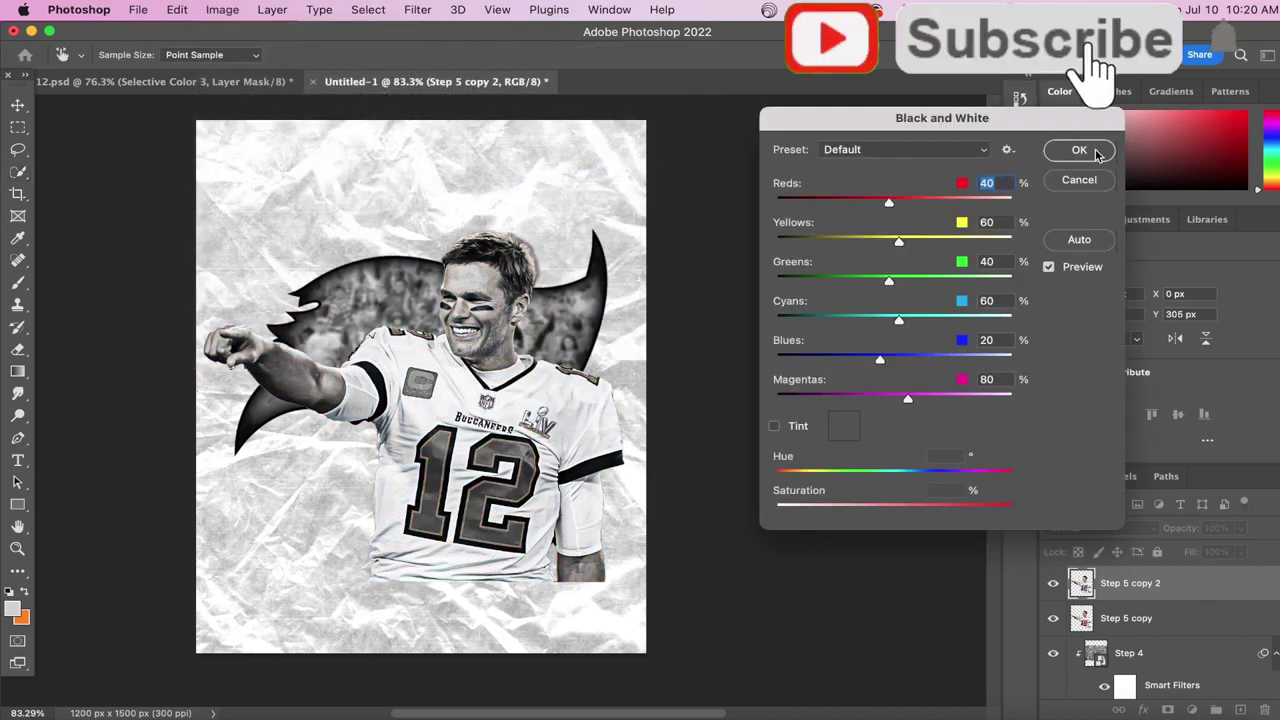
click(1096, 152)
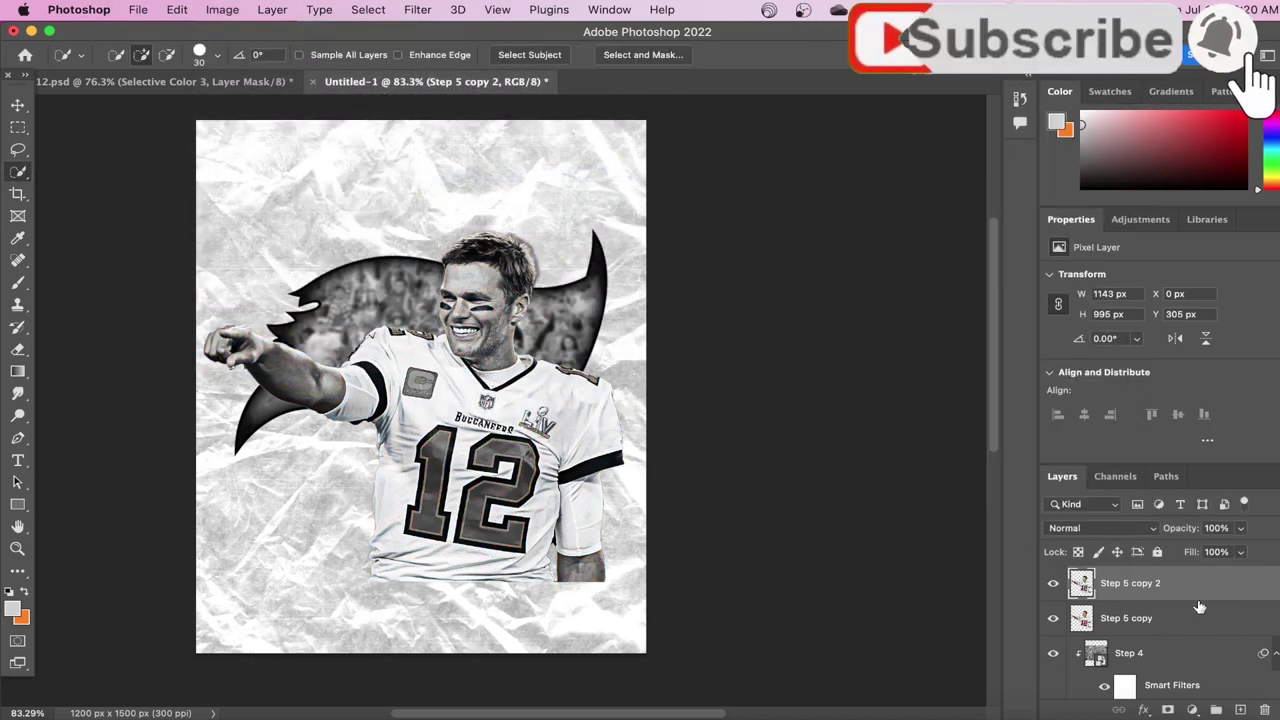
Step: Rename the black-and-white player layer B/W and move it below the colour layer Step 5 copy
double_click(1120, 583)
text(B)
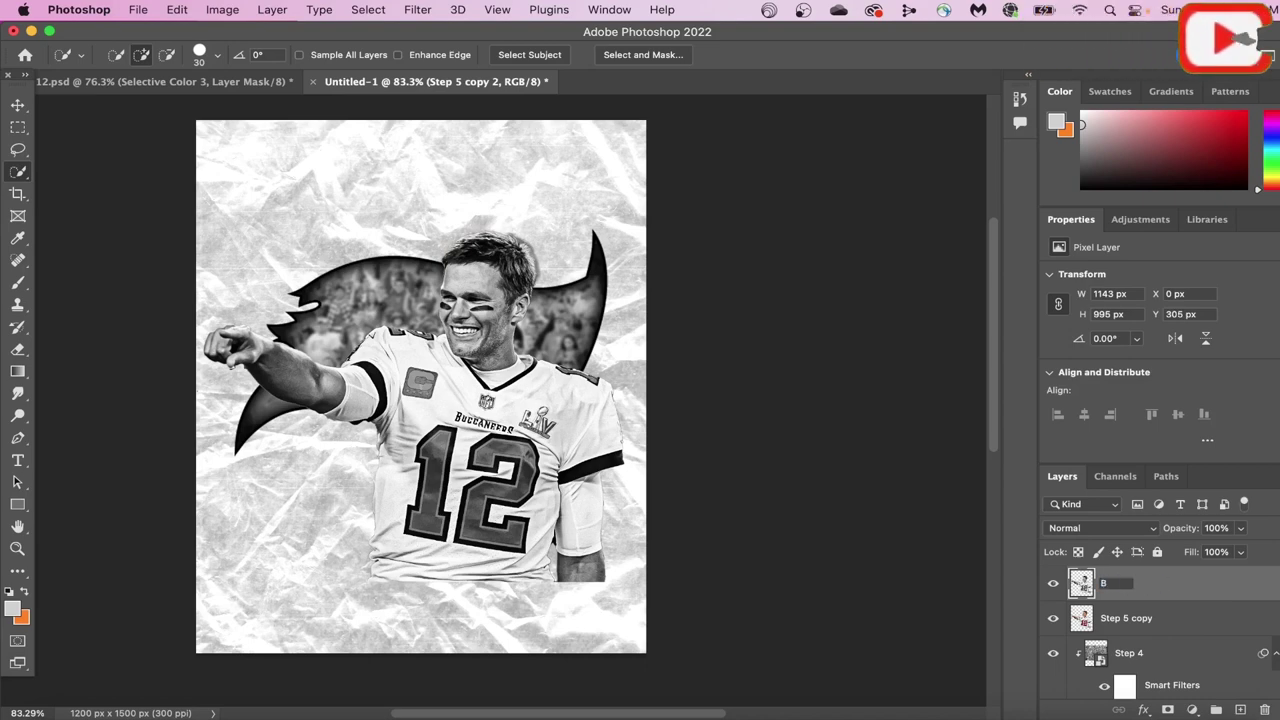
text(/W)
key(Return)
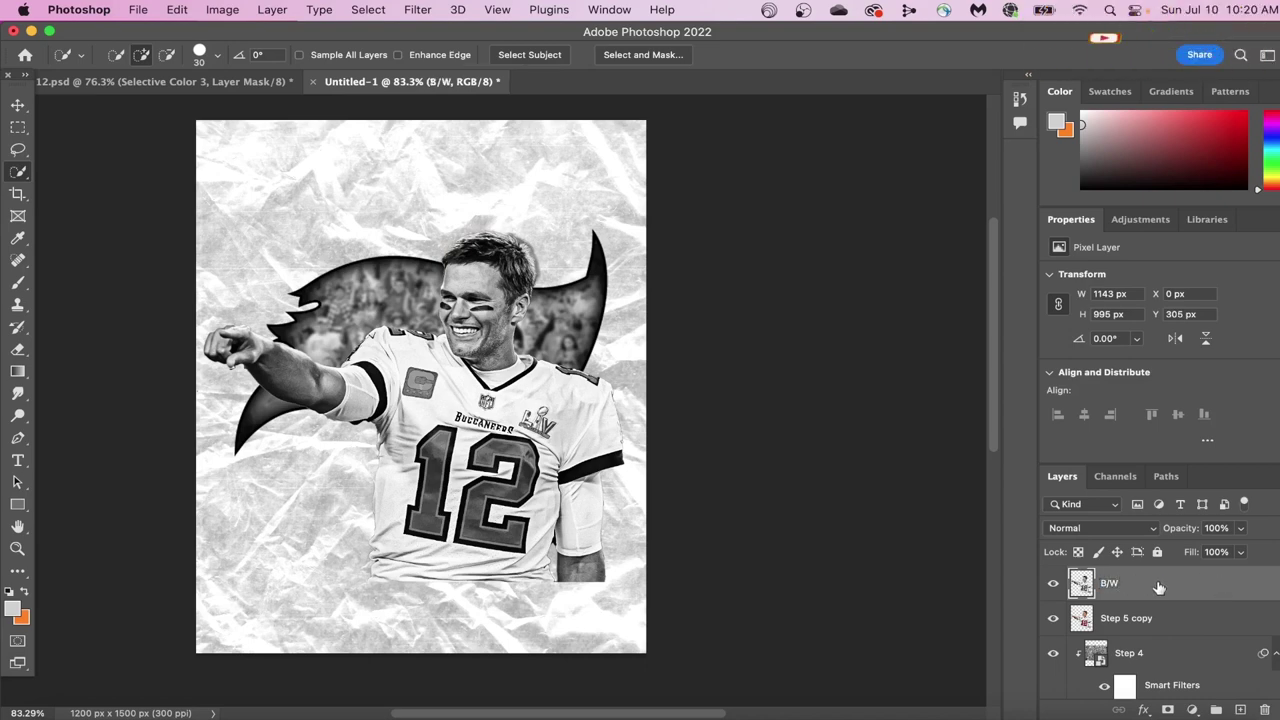
drag(1159, 588, 1150, 613)
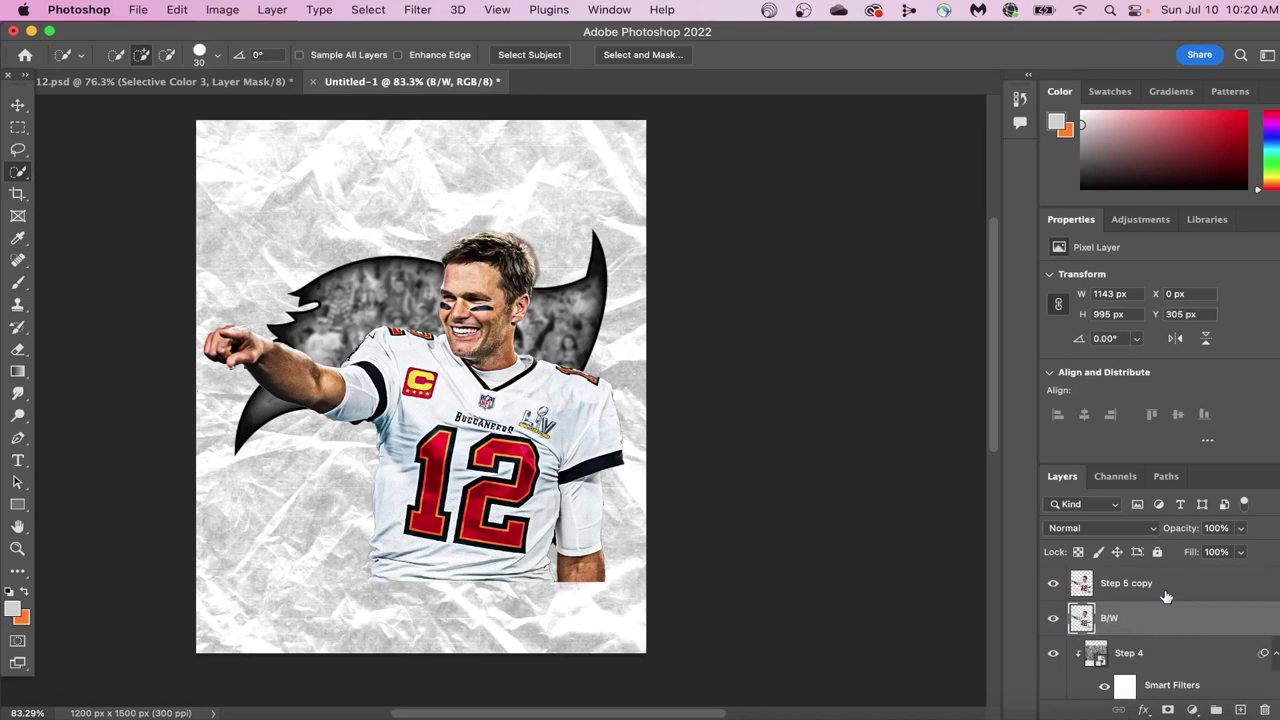
Step: Erase the colour from the player's pointing hand and forearm on the Step 5 copy layer with the Eraser tool
click(1166, 587)
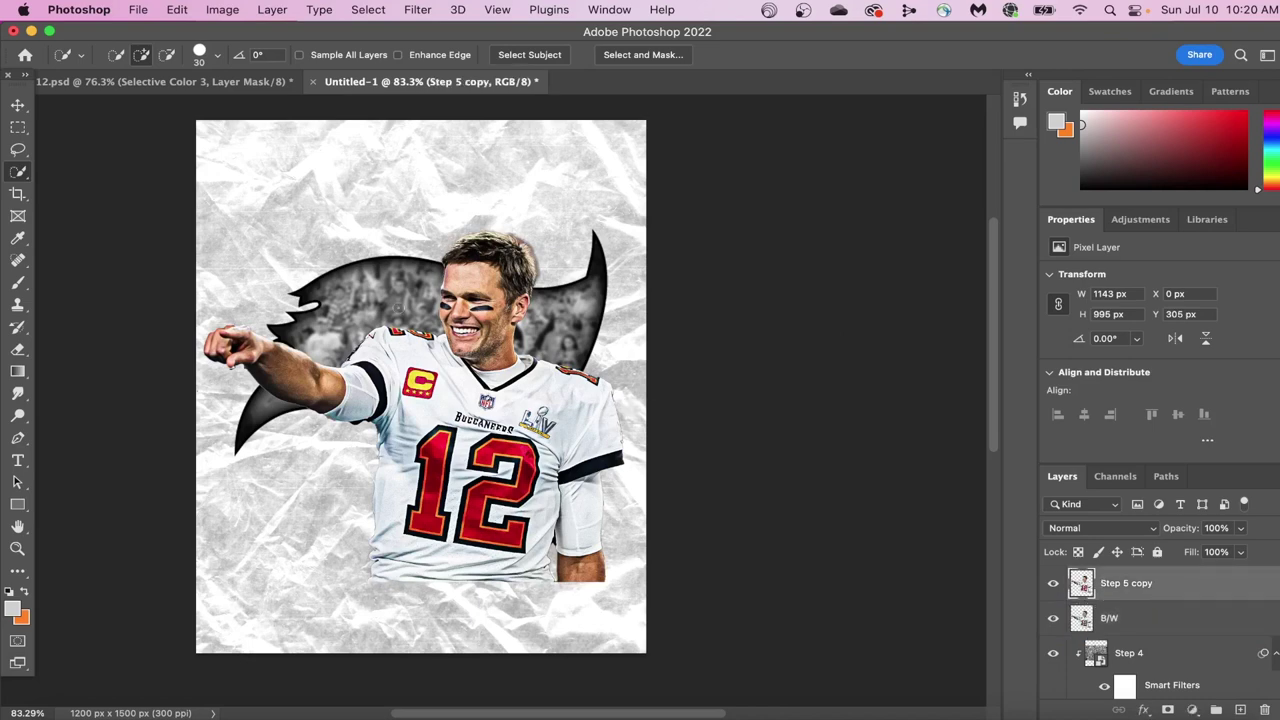
click(18, 349)
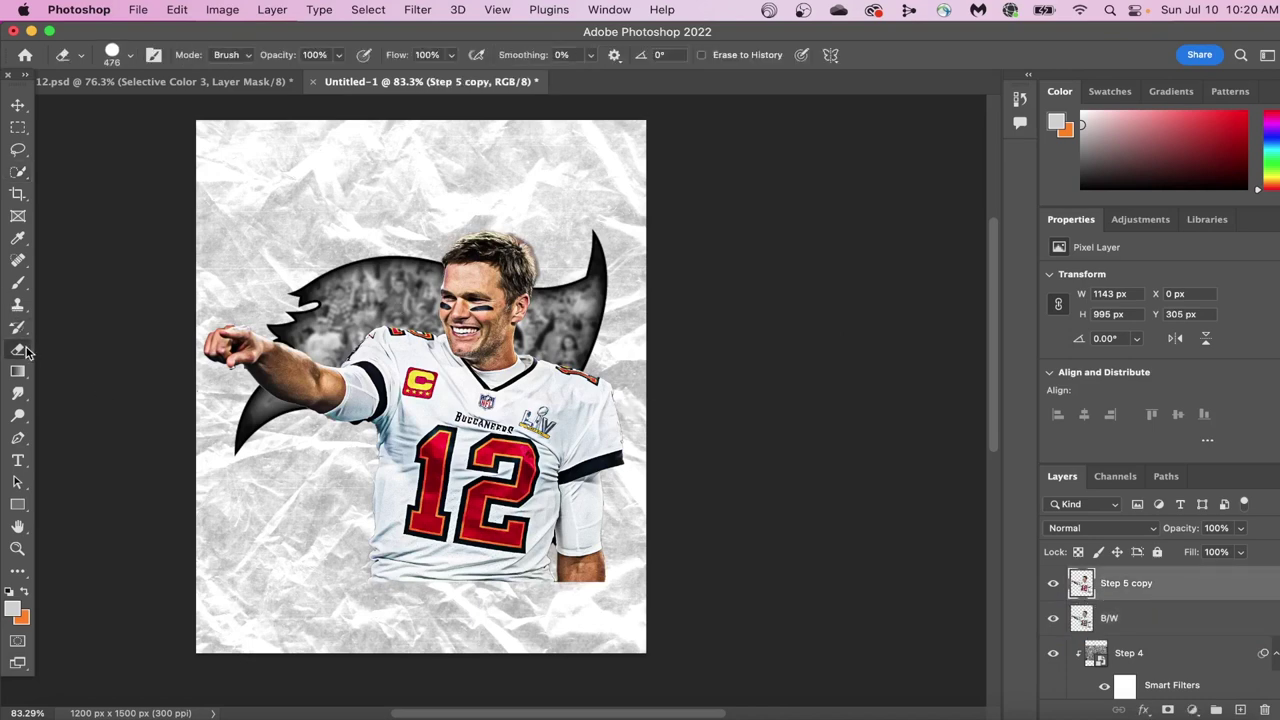
scroll(485, 403, up, 1)
scroll(224, 381, up, 5)
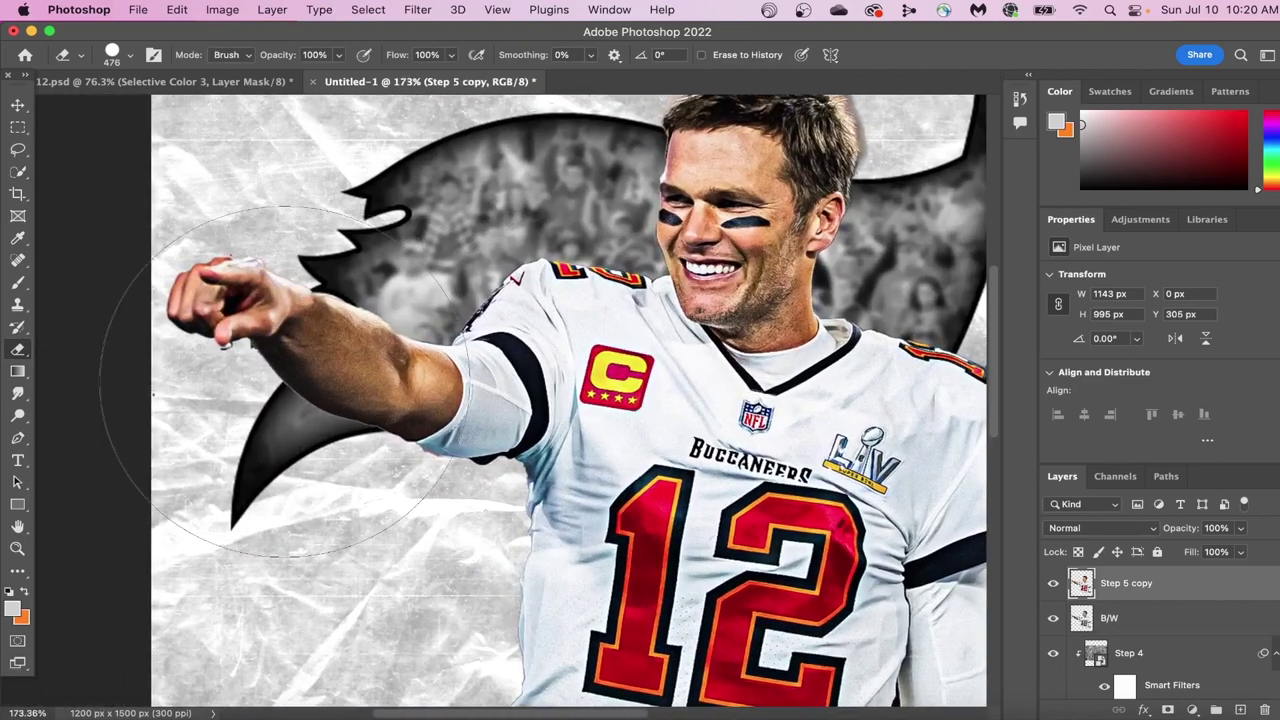
click(197, 296)
click(208, 325)
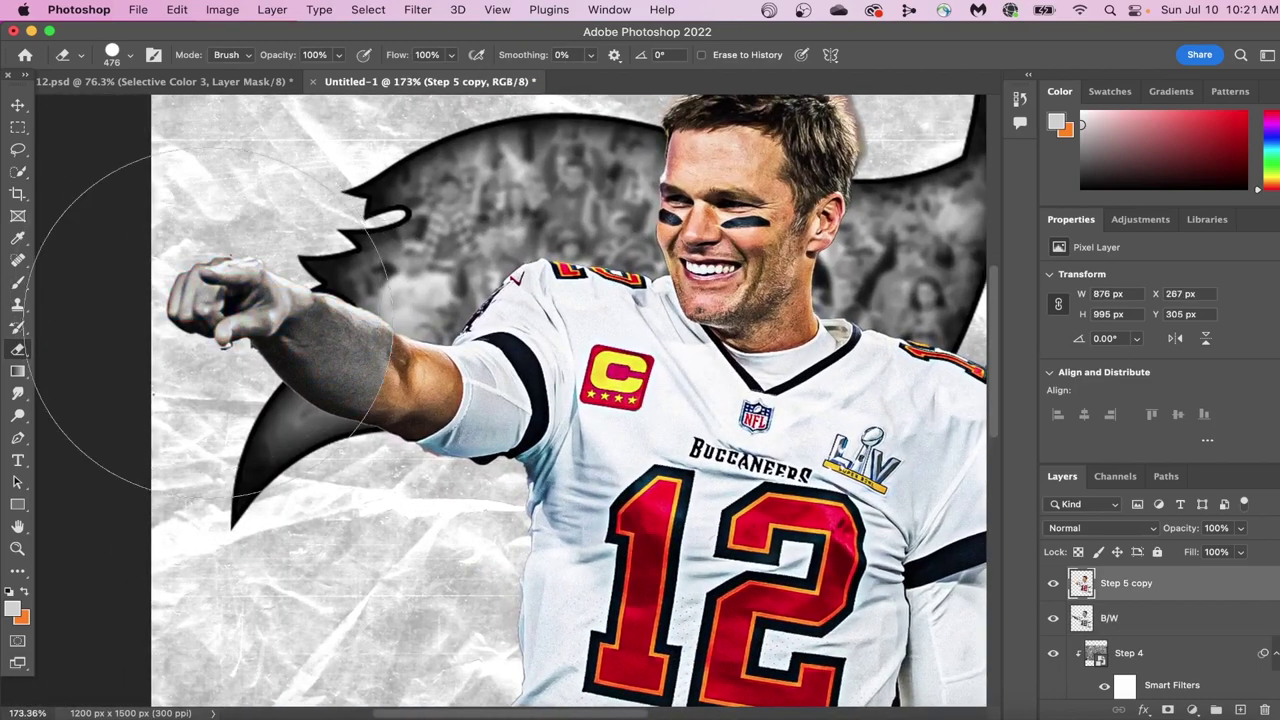
drag(225, 363, 256, 380)
scroll(262, 390, up, 2)
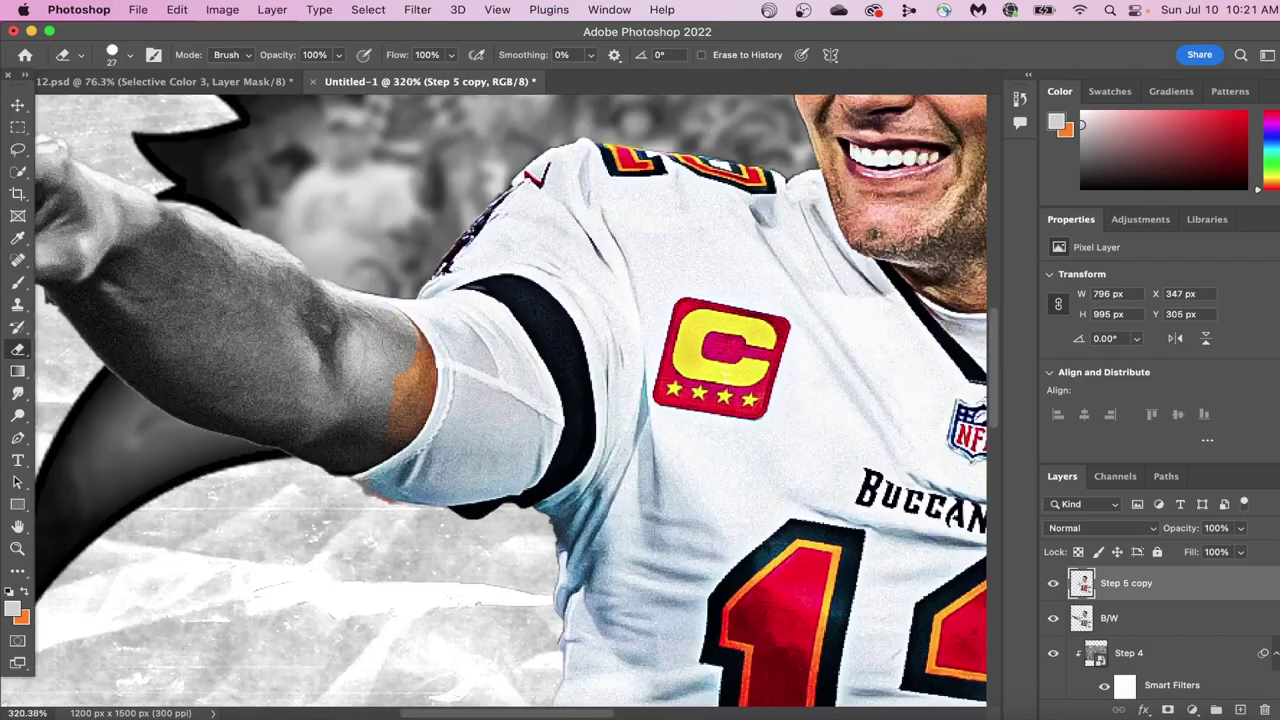
Step: Erase the colour from the player's remaining skin and hair with a smaller Eraser, keeping the jersey coloured, and merge the layer down into B/W
scroll(309, 480, down, 5)
click(449, 330)
scroll(660, 680, up, 10)
mouse_move(478, 442)
mouse_down()
mouse_move(742, 371)
mouse_move(616, 371)
mouse_up()
scroll(742, 371, down, 8)
scroll(500, 250, up, 8)
click(276, 425)
click(357, 553)
scroll(485, 430, down, 10)
scroll(520, 470, up, 3)
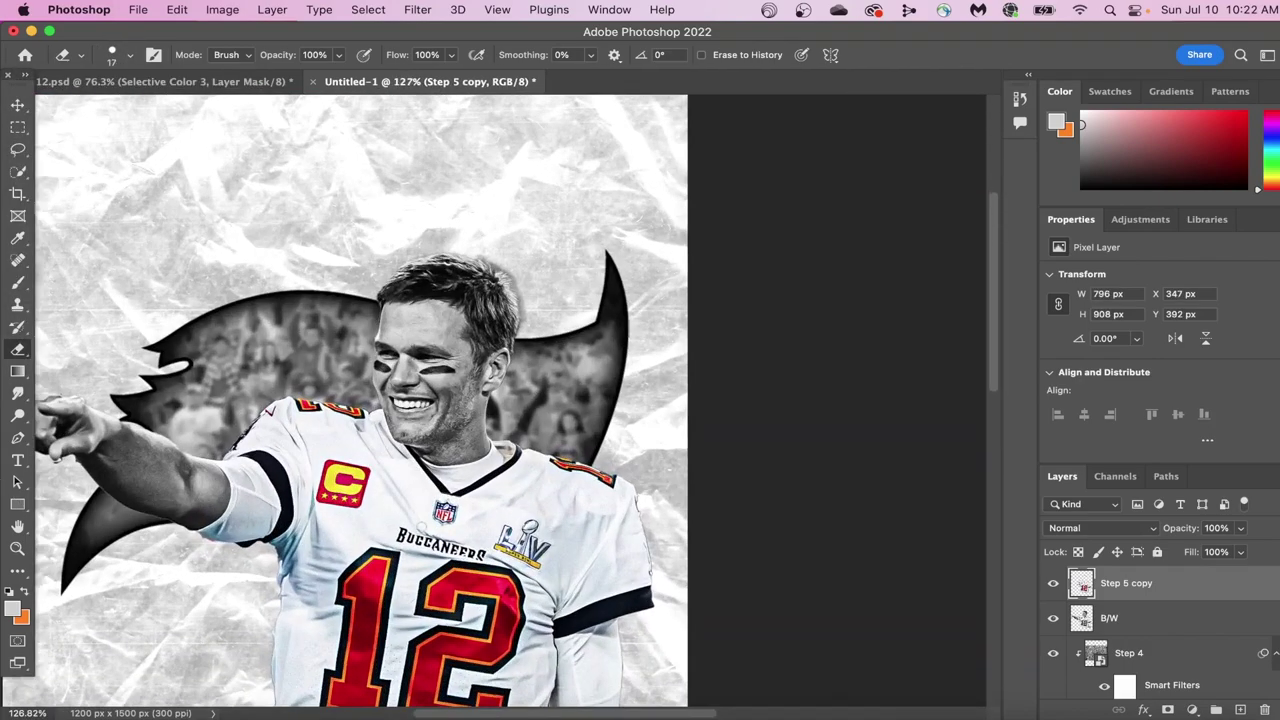
scroll(752, 370, down, 2)
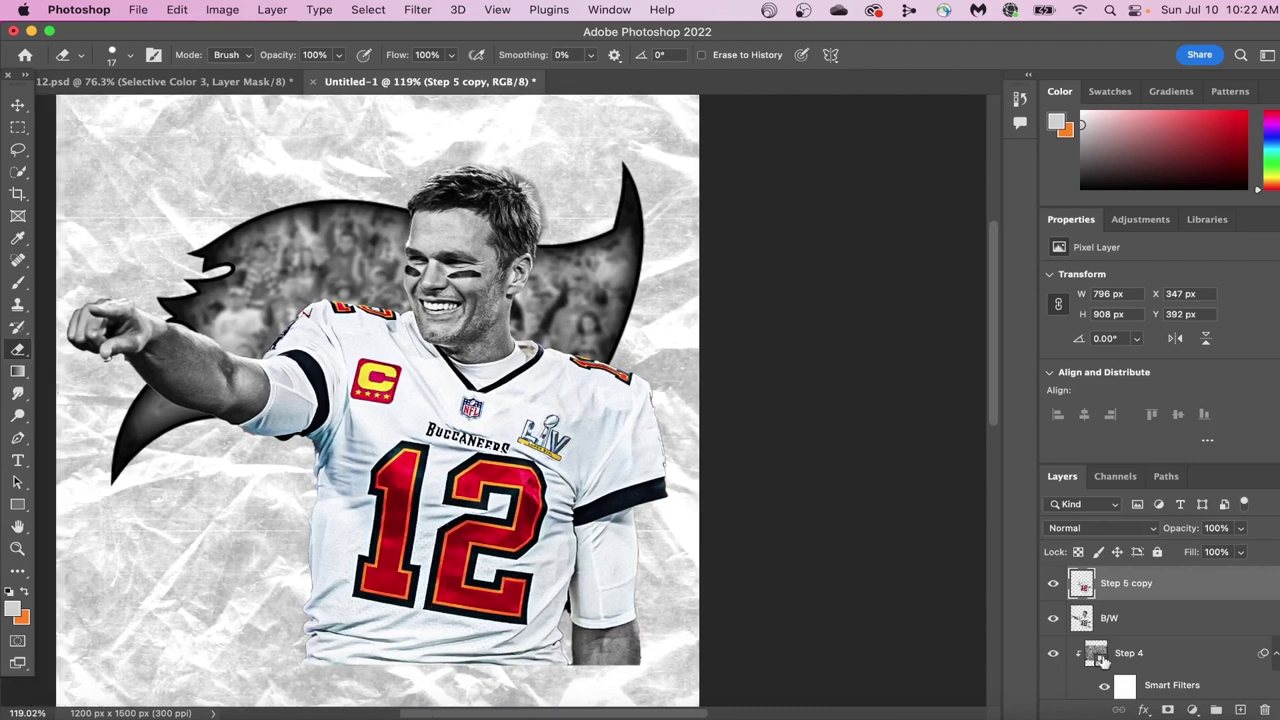
right_click(1189, 590)
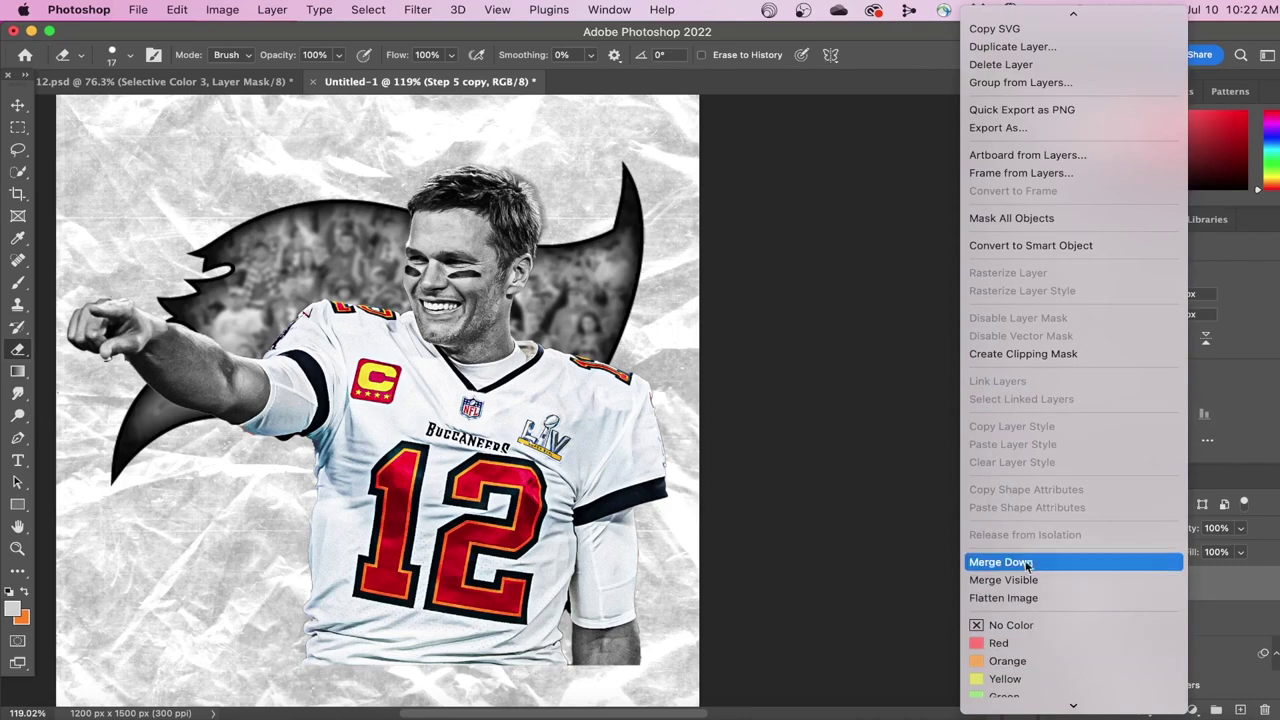
click(1023, 556)
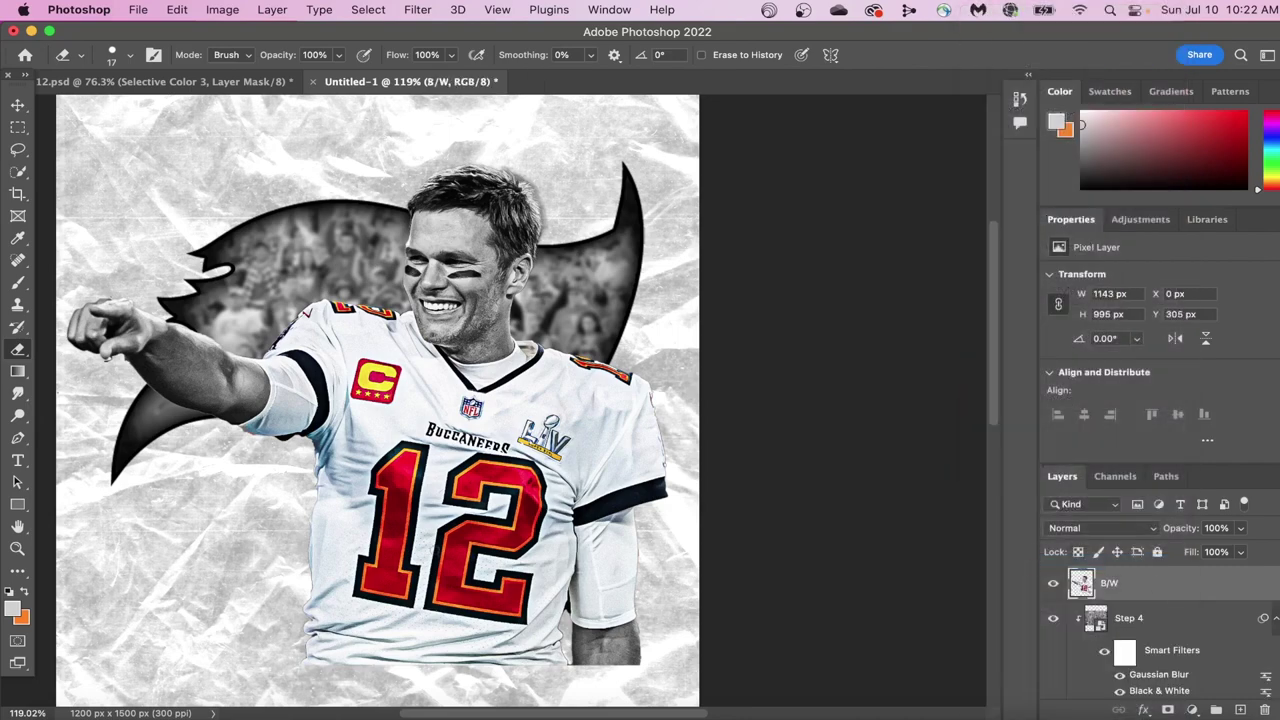
Step: Add a Selective Color adjustment layer with Cyan at -100% for the Cyans, and compare the jersey with the adjustment hidden and shown
click(1192, 710)
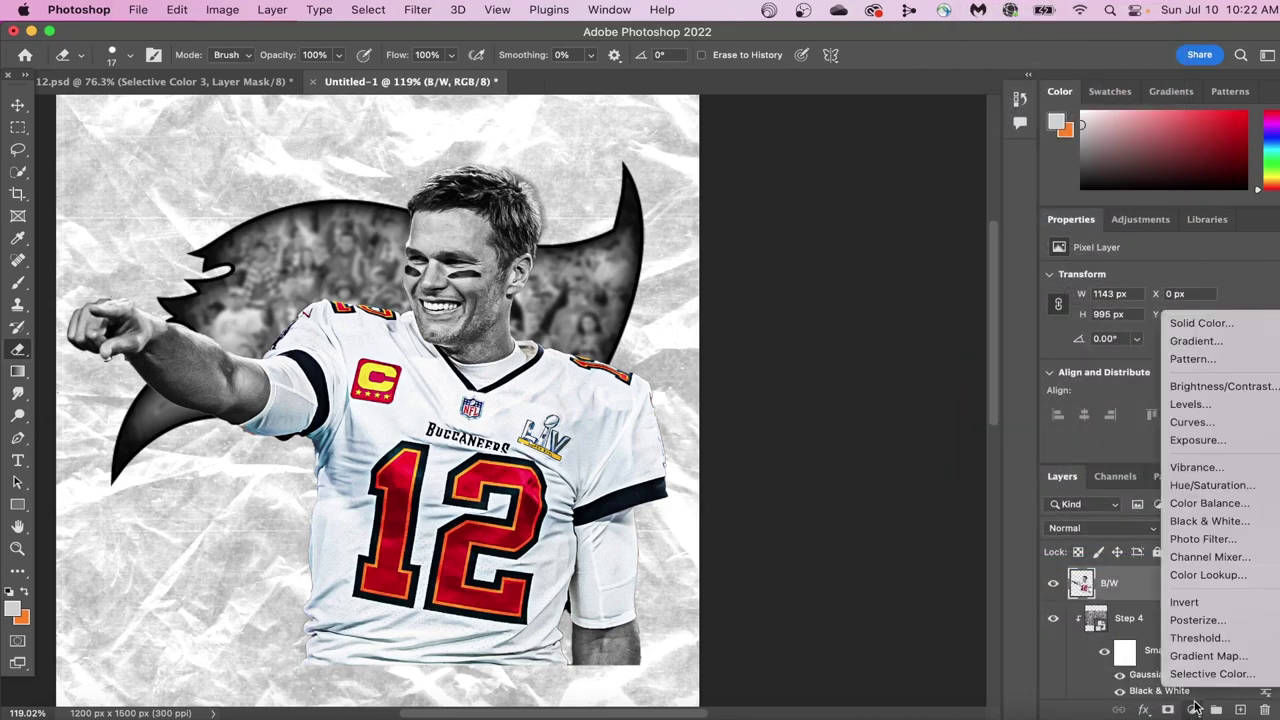
click(1206, 674)
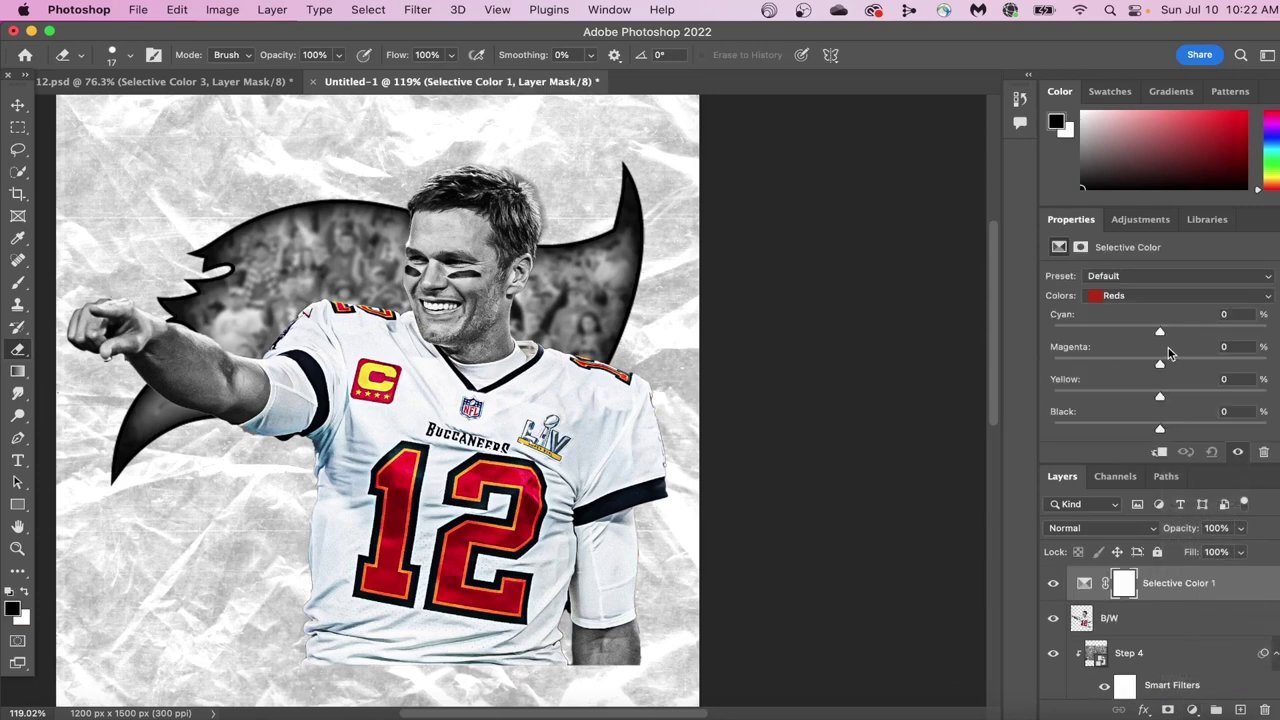
click(1112, 298)
click(1131, 340)
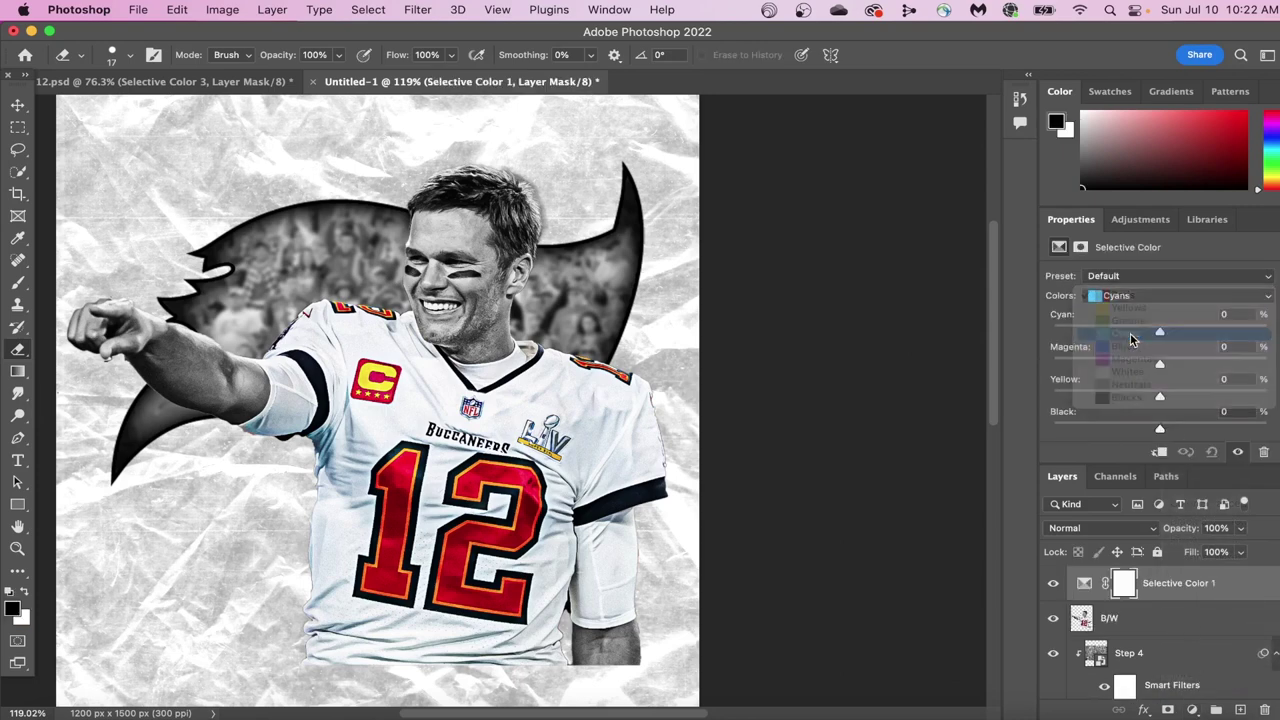
drag(1161, 333, 1076, 339)
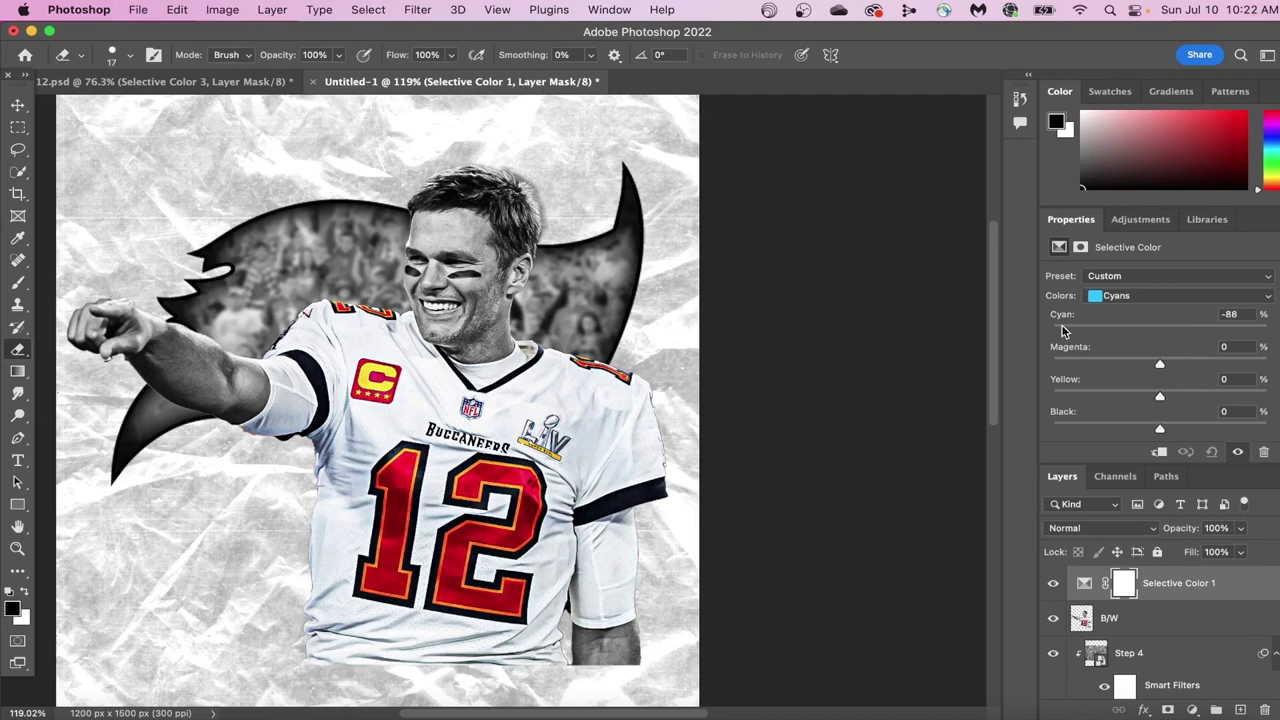
drag(1062, 331, 1023, 332)
click(1052, 586)
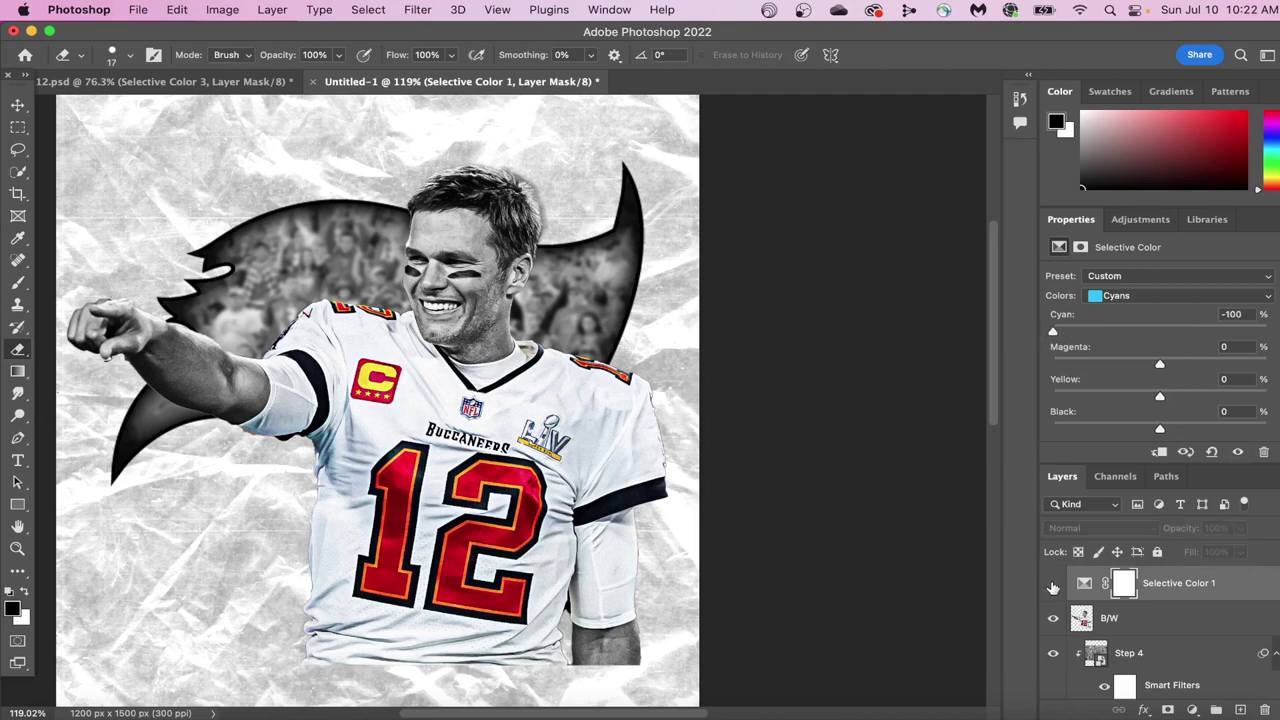
scroll(435, 470, up, 3)
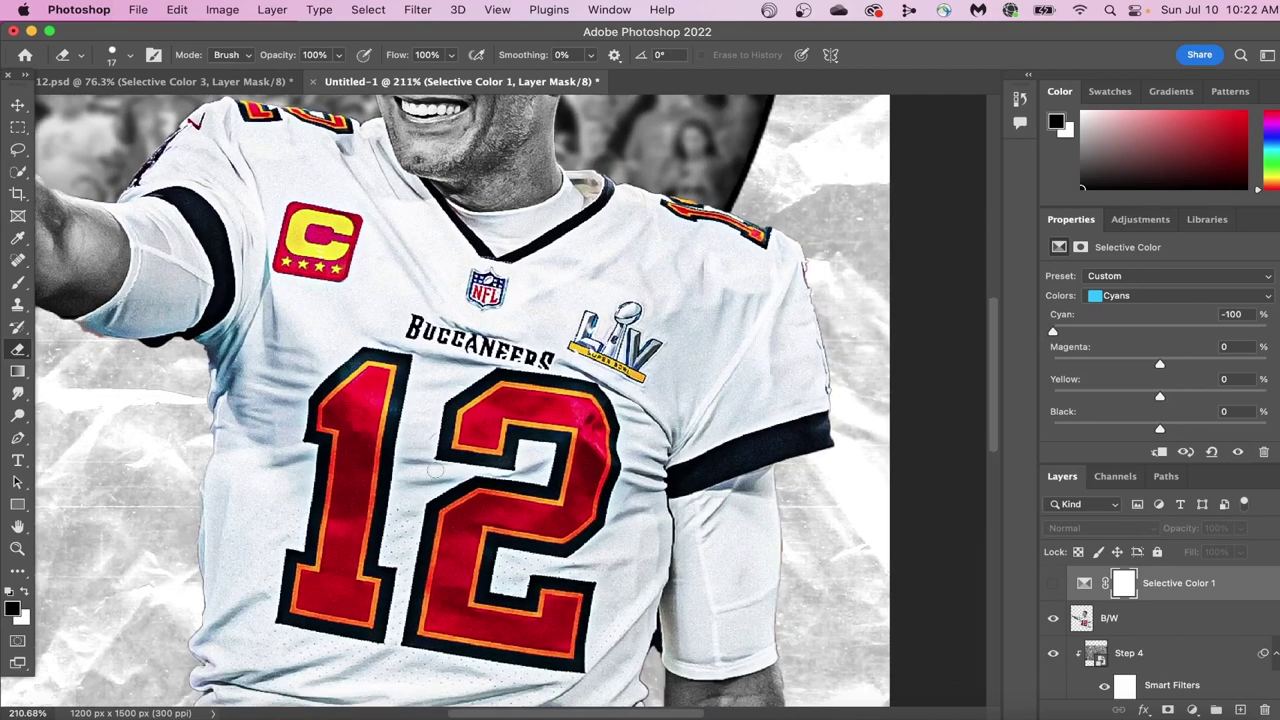
click(1055, 583)
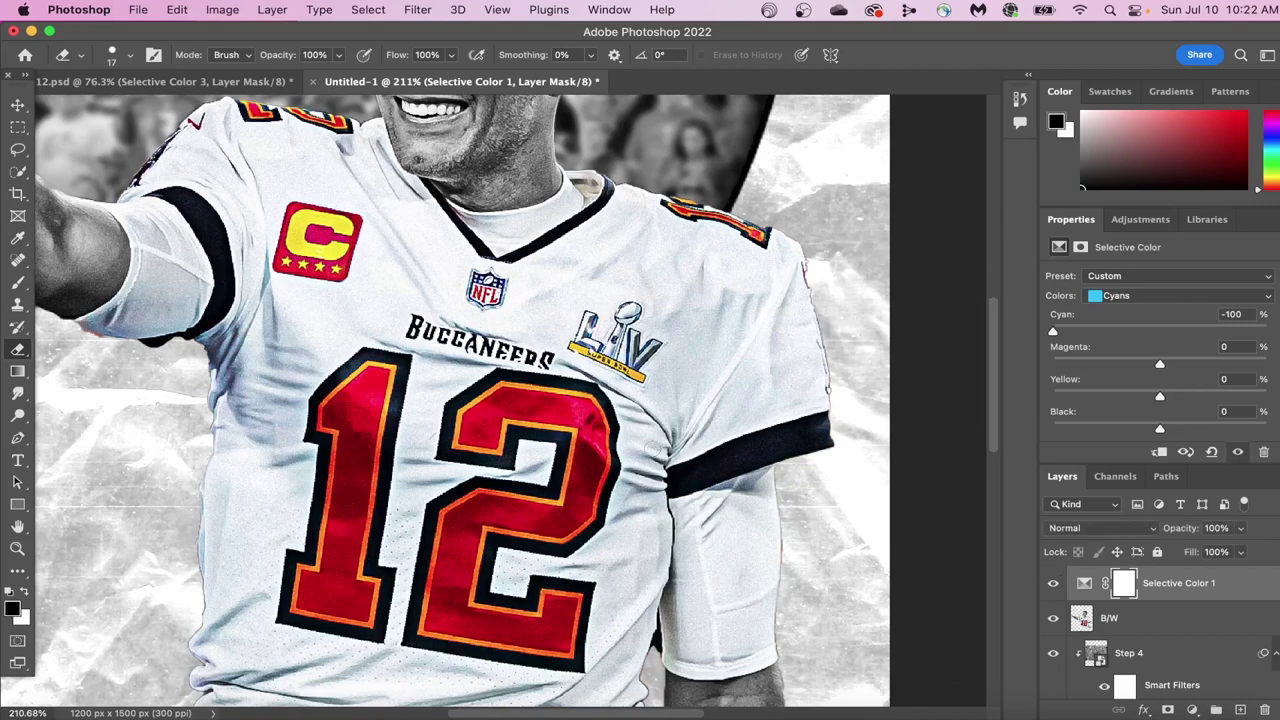
scroll(654, 448, down, 4)
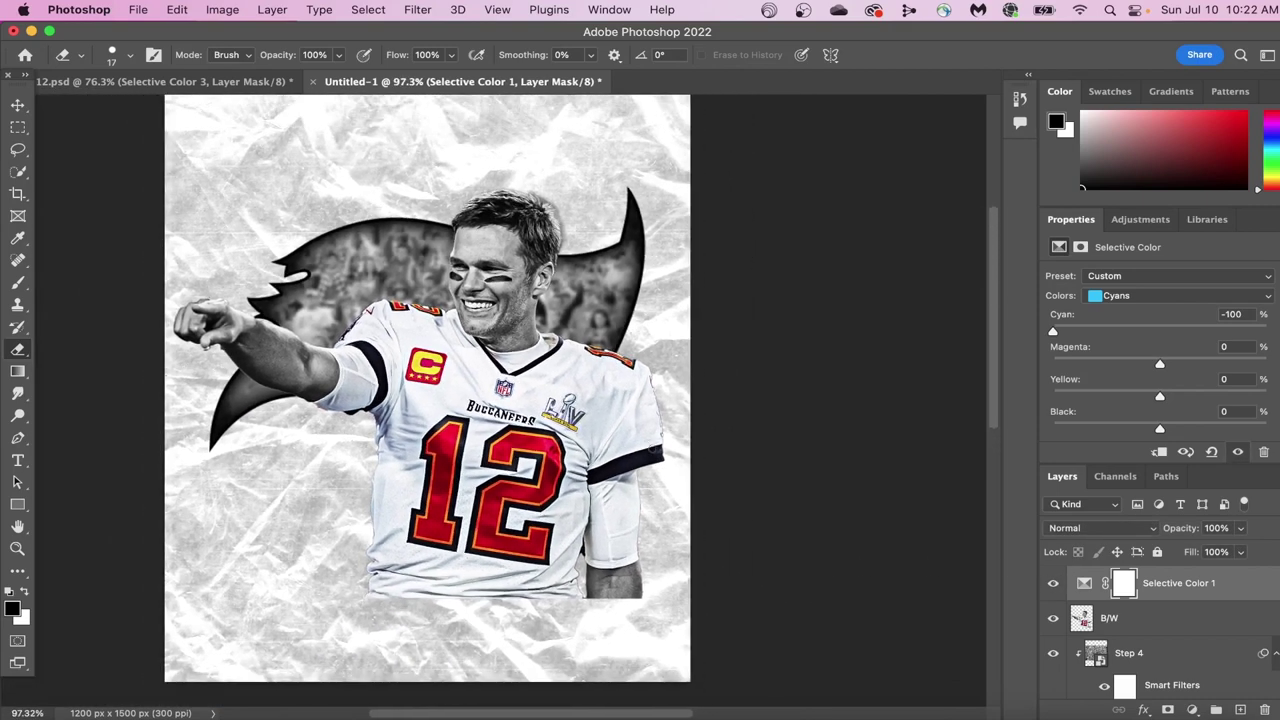
scroll(653, 449, up, 1)
Step: Strengthen the B/W player layer by increasing a Basic setting in the Camera Raw Filter
click(1151, 623)
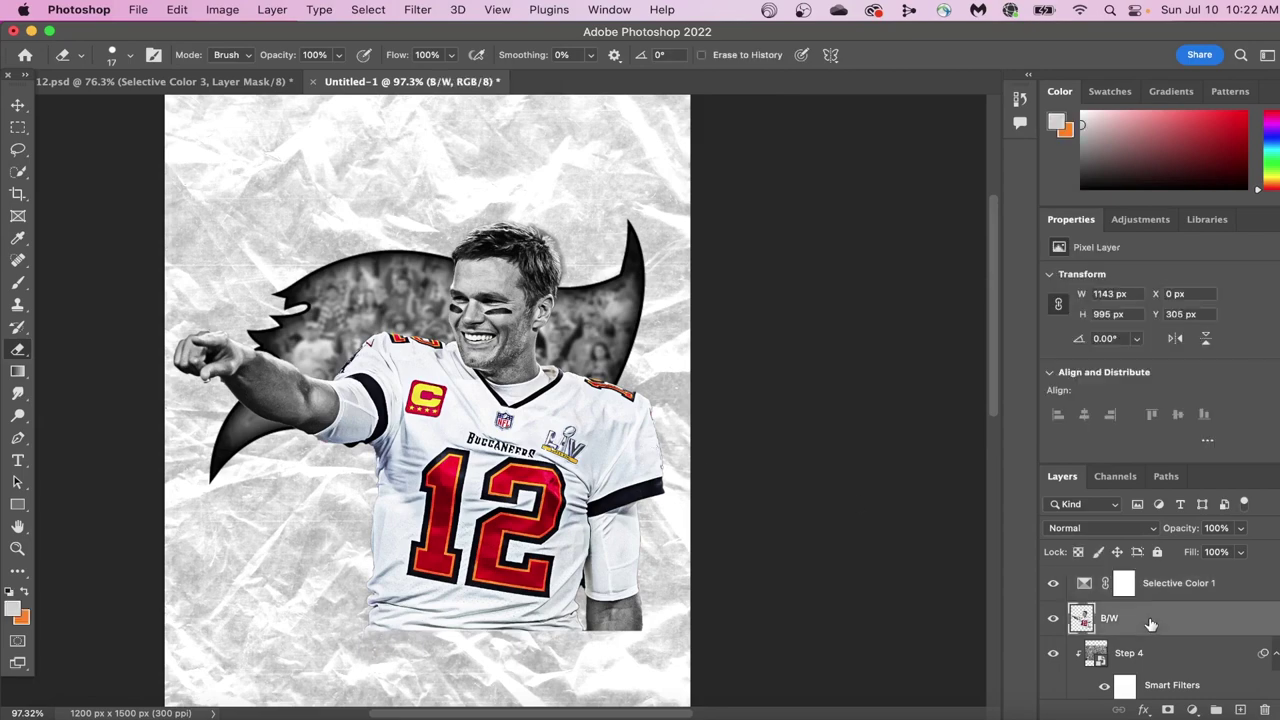
click(415, 9)
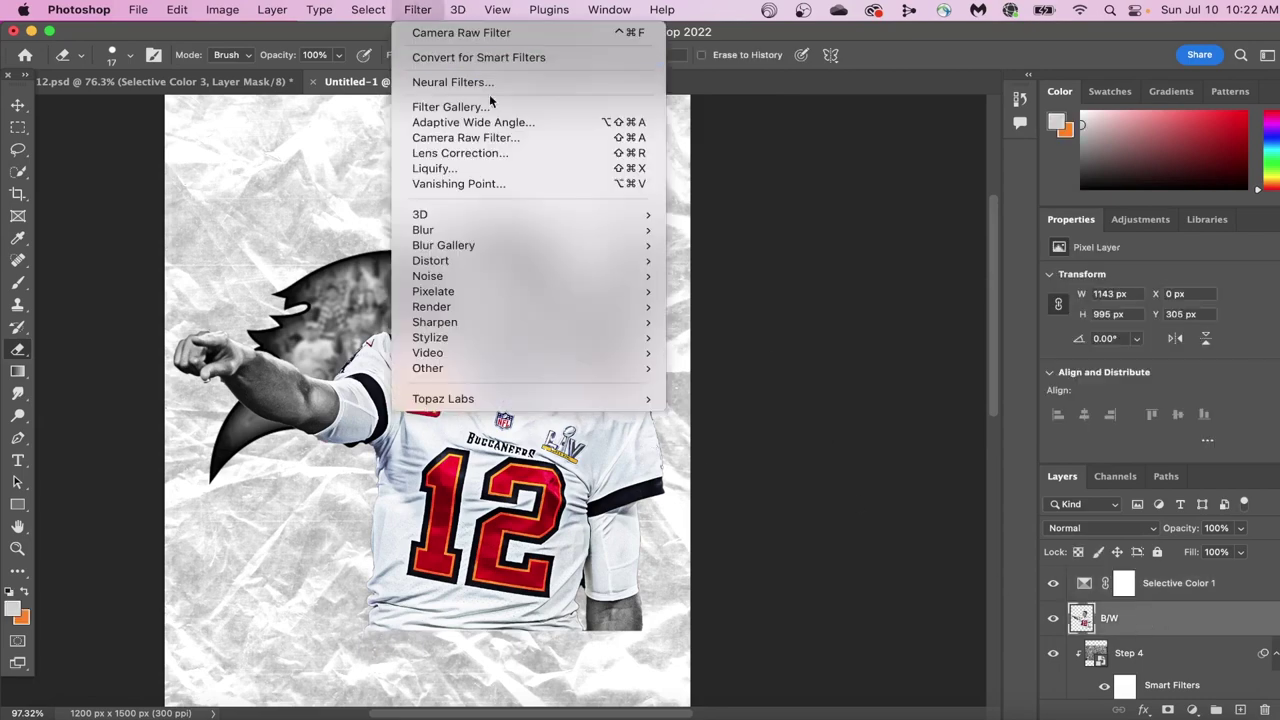
click(488, 133)
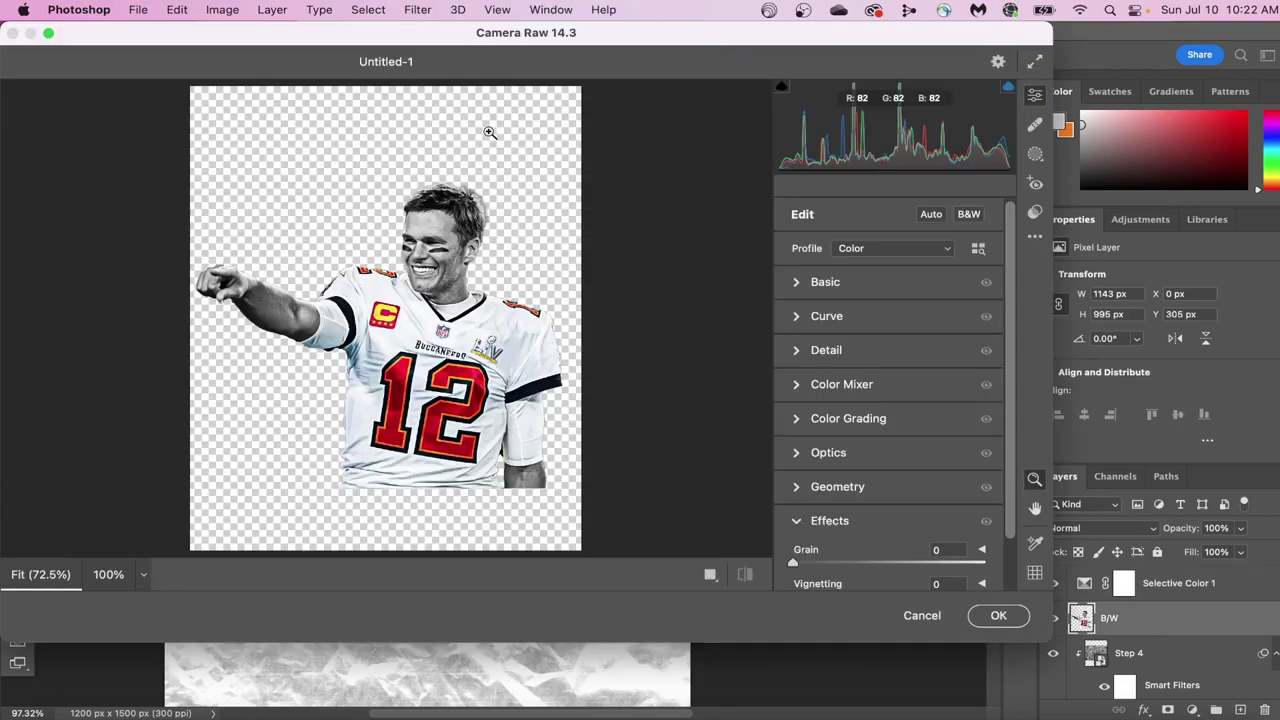
scroll(900, 389, down, 2)
scroll(900, 389, up, 2)
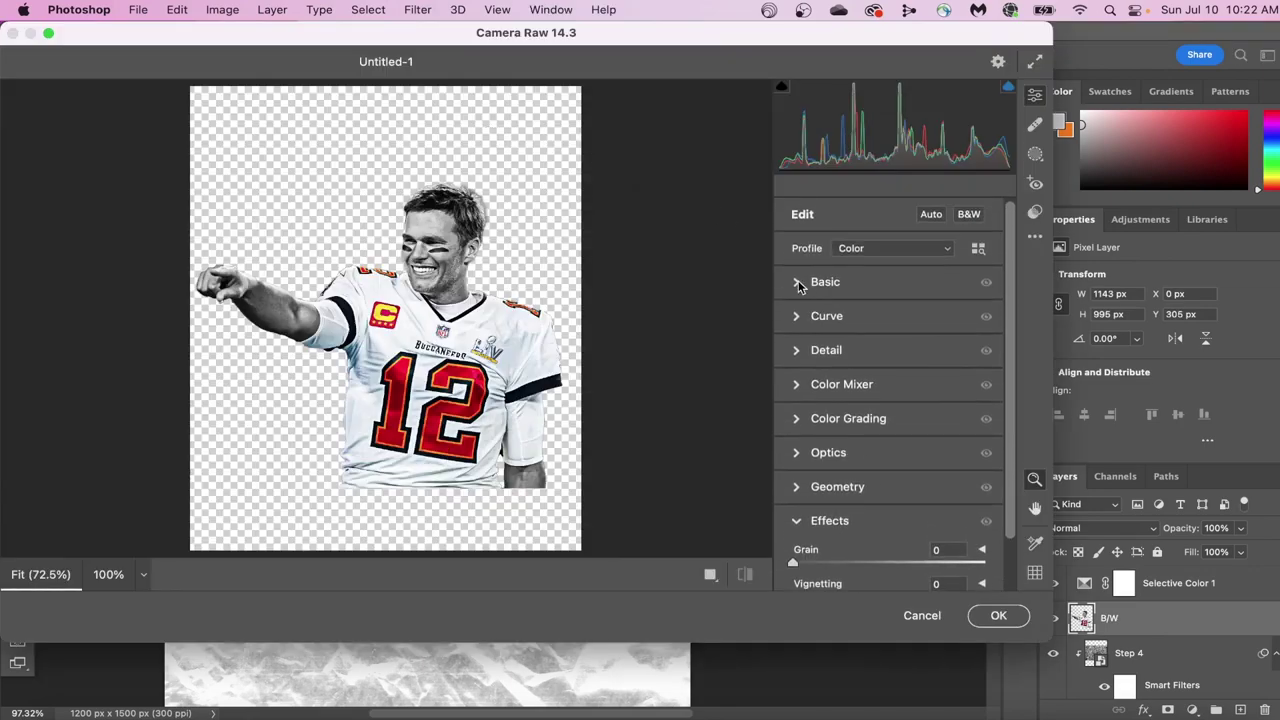
click(799, 284)
drag(893, 558, 975, 555)
click(995, 616)
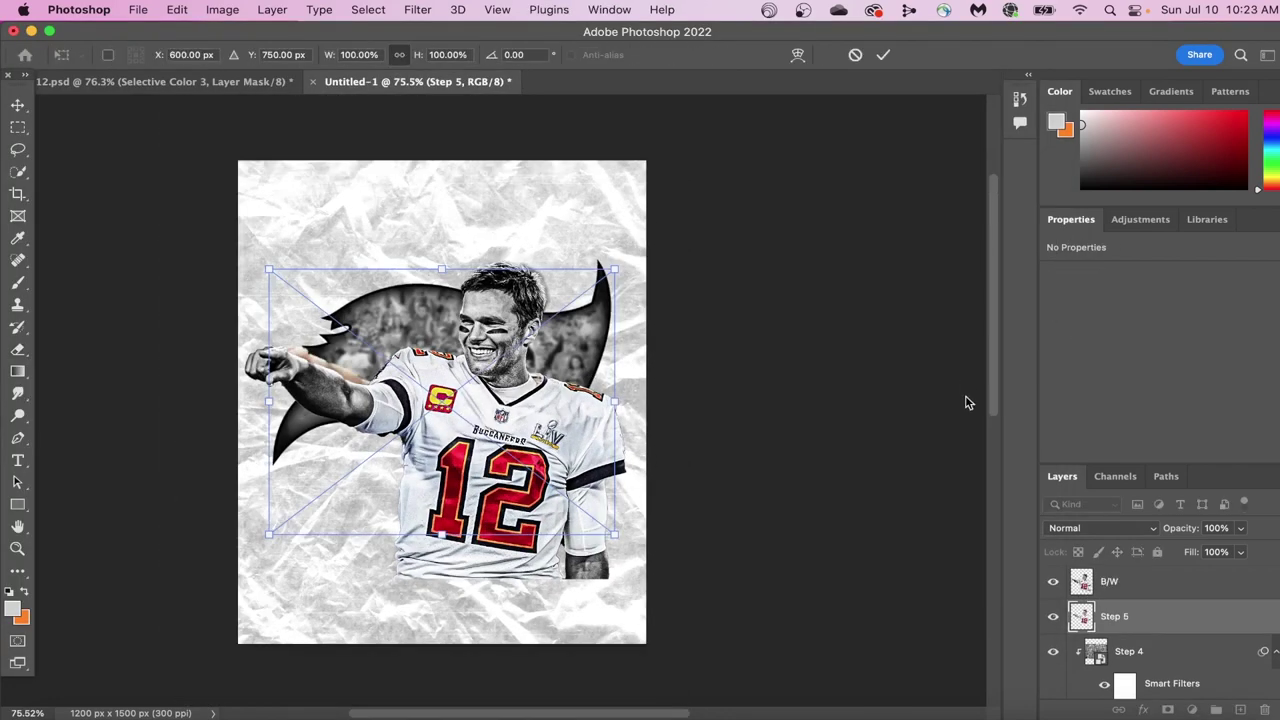
Step: Place the original Step 5 player image below the B/W layer and compare it with the edited player by hiding and showing B/W
key(Return)
click(1053, 581)
key(e)
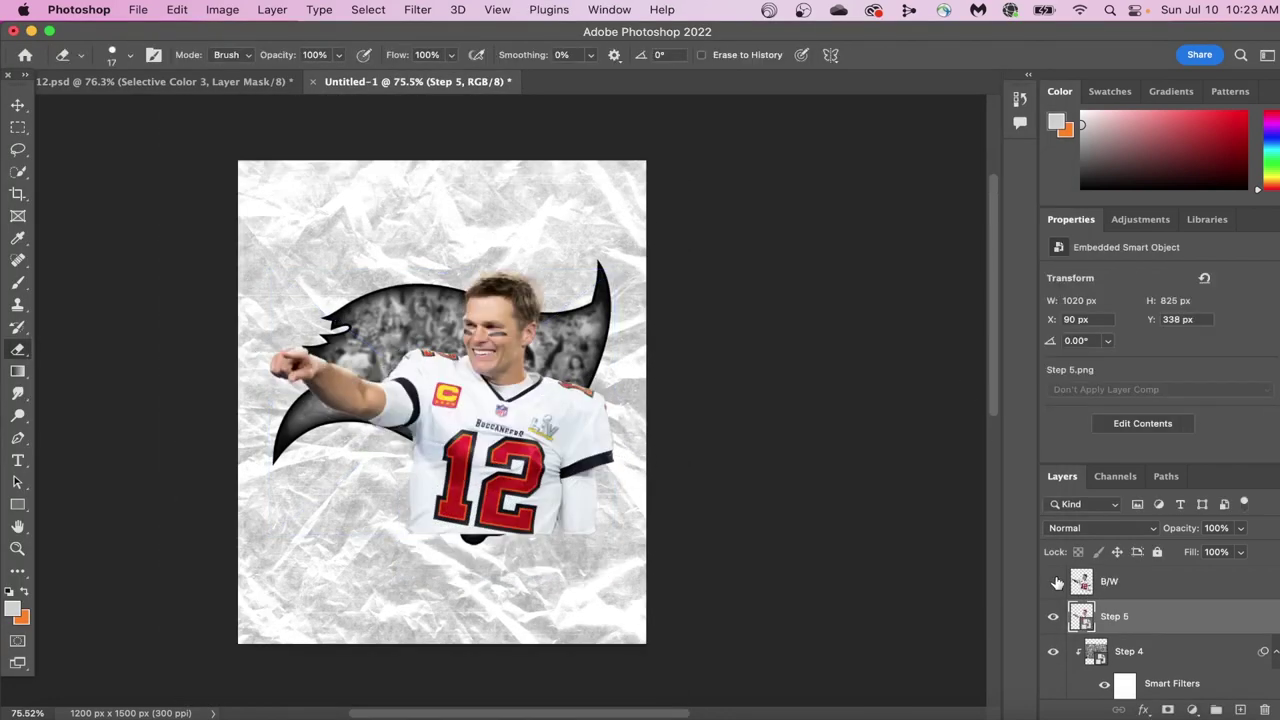
click(1054, 582)
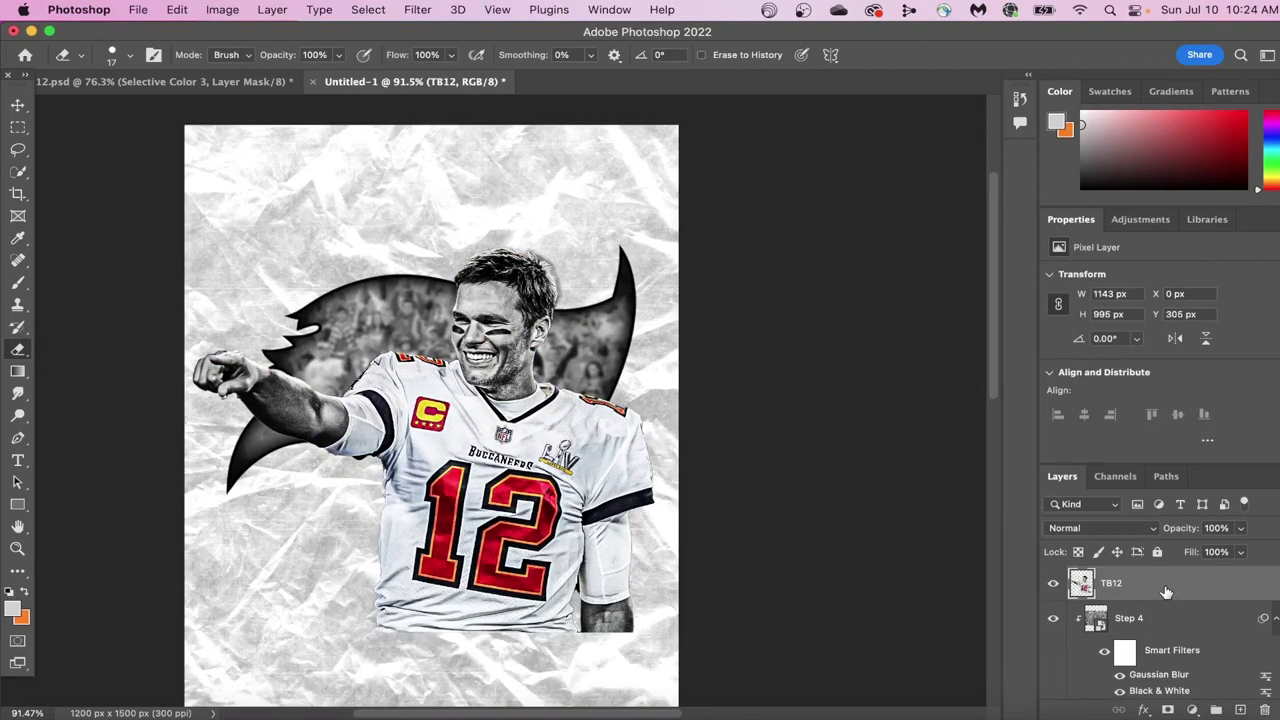
Step: Duplicate the TB12 player layer
right_click(1165, 591)
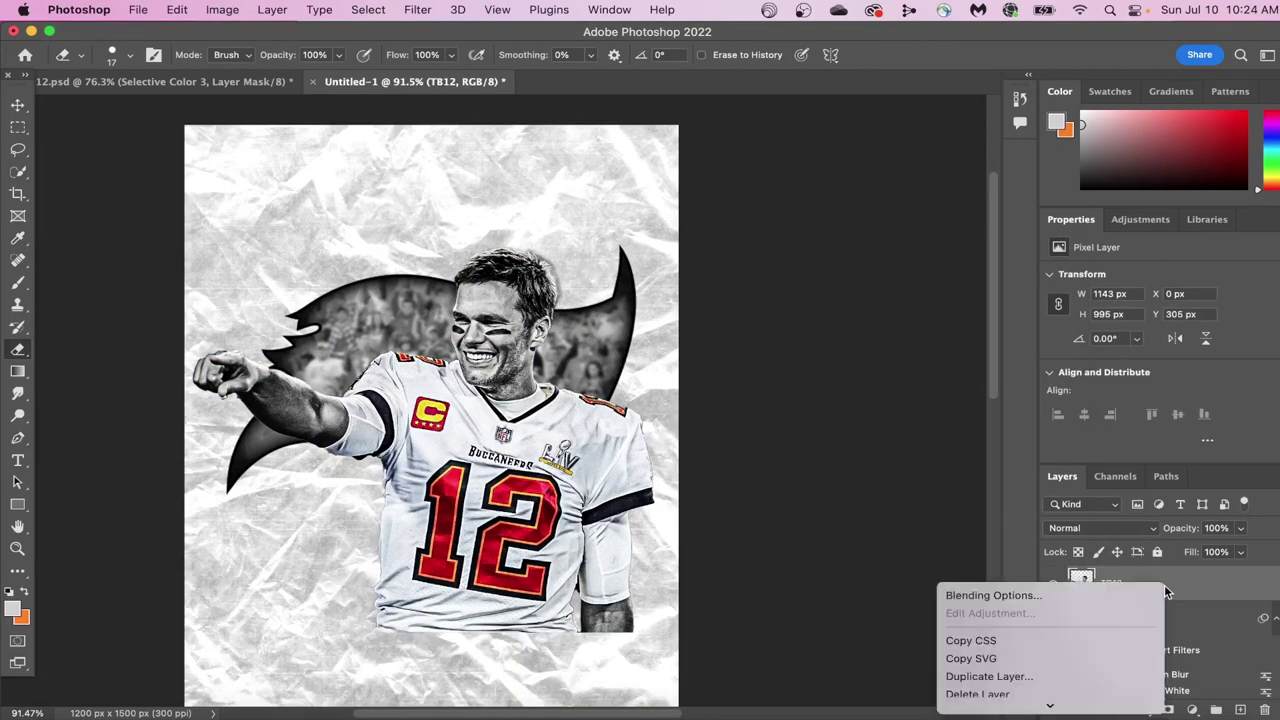
click(1082, 676)
click(812, 311)
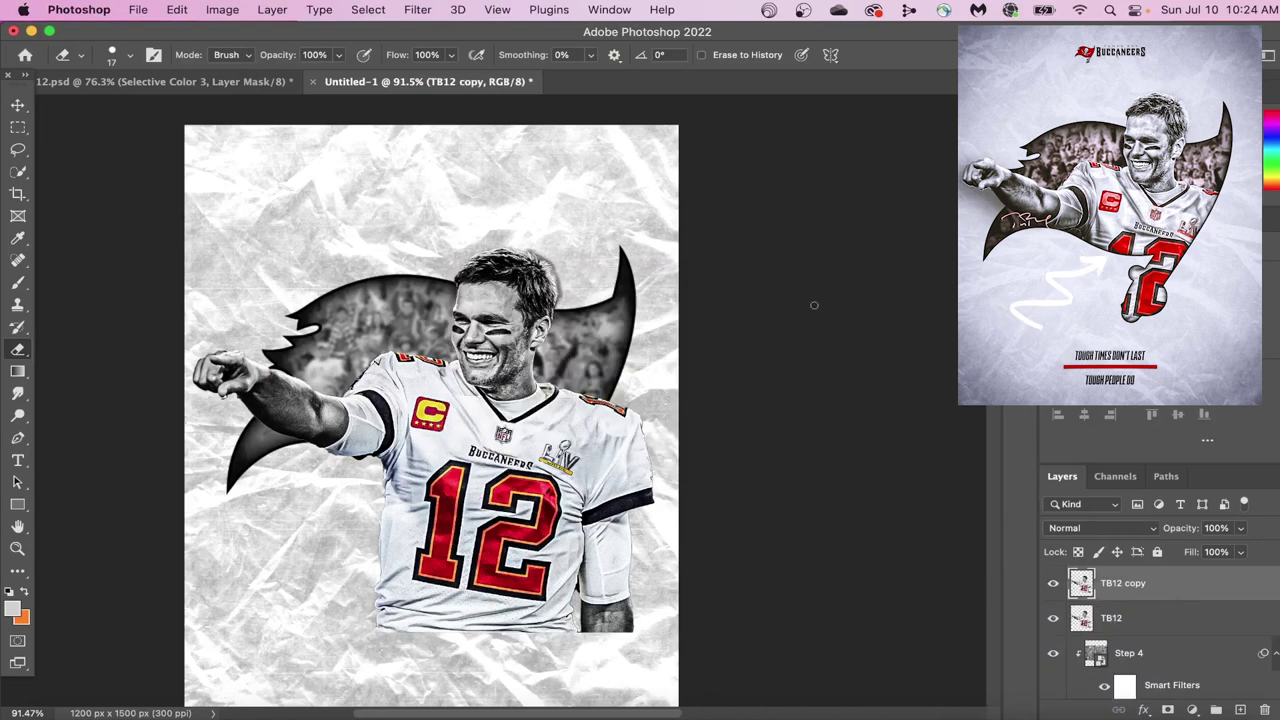
Step: Clip the lower TB12 layer to the flag logo and check the result by hiding and showing TB12 copy
click(1163, 619)
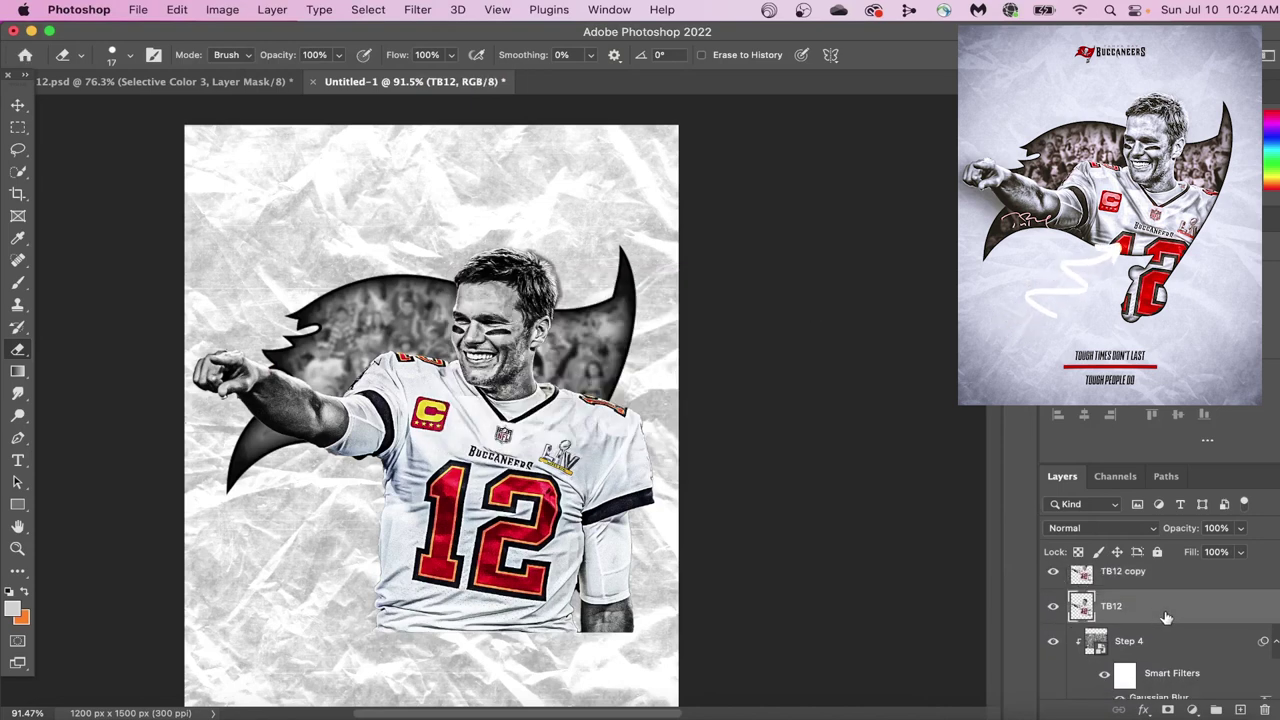
right_click(1164, 612)
scroll(1150, 610, down, 10)
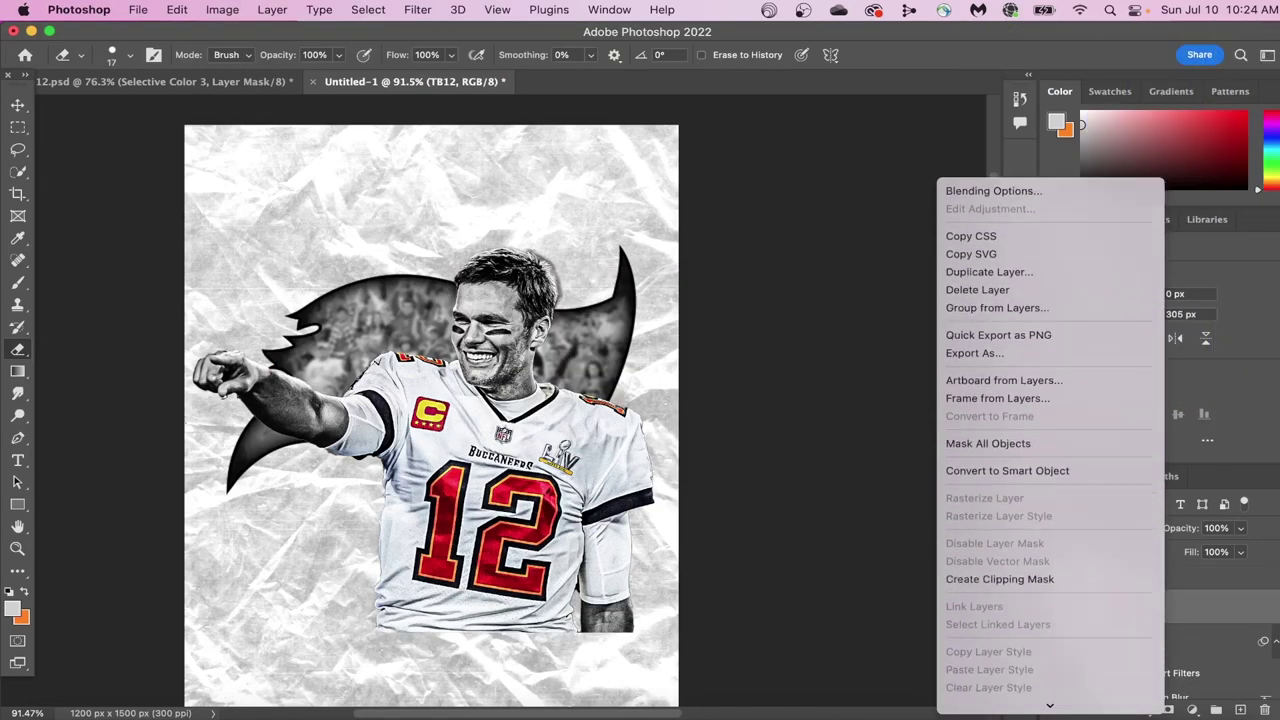
click(1052, 545)
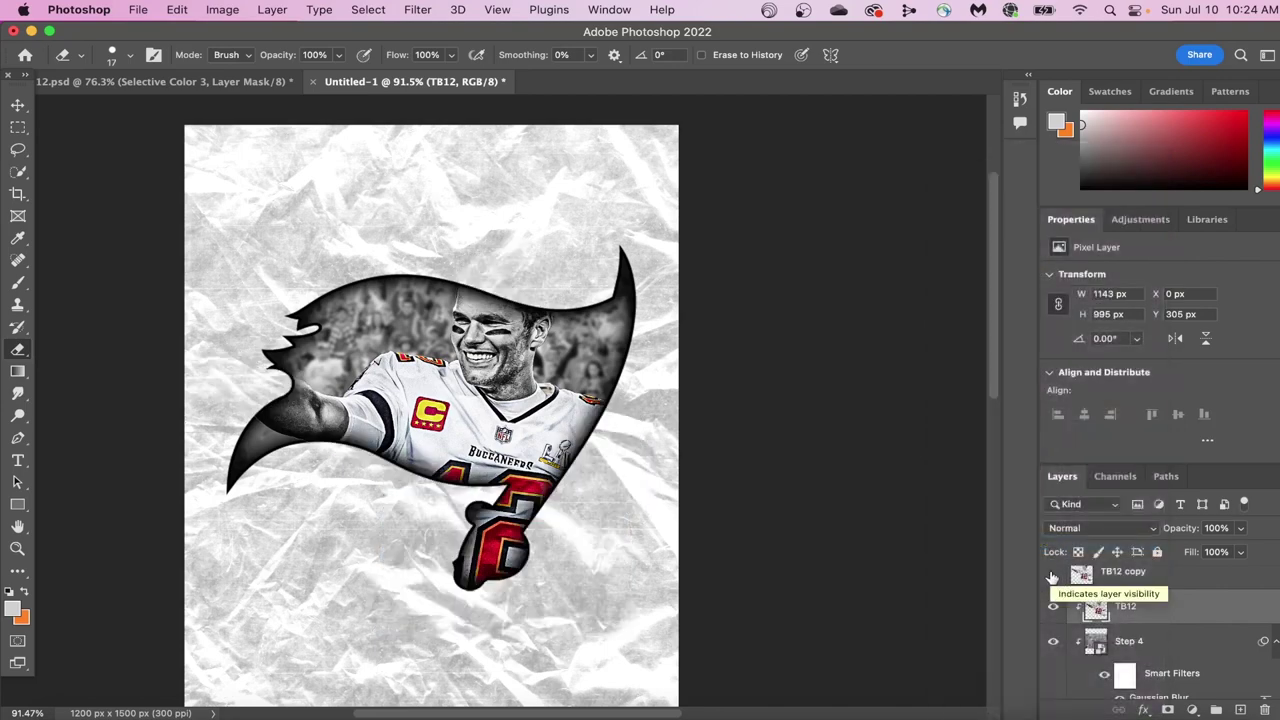
click(1052, 575)
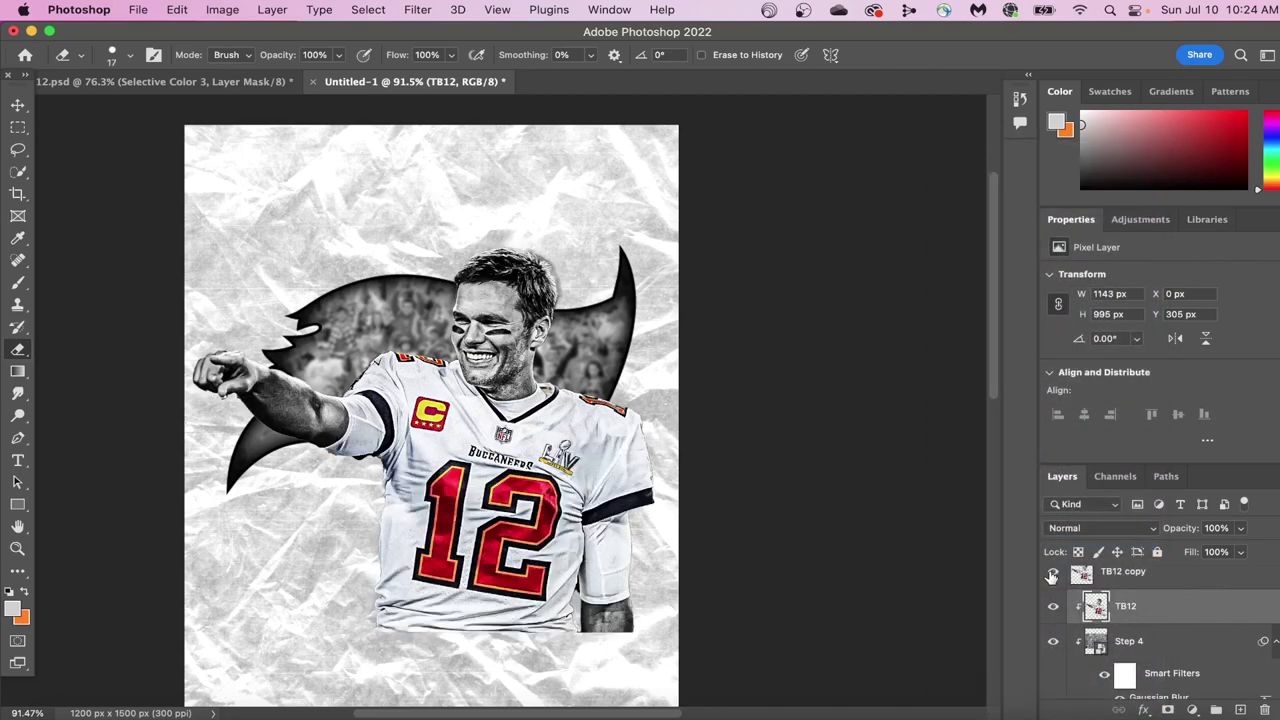
Step: Add a layer mask to TB12 copy and prepare a fully hard 460 px Brush for painting on it
click(1130, 587)
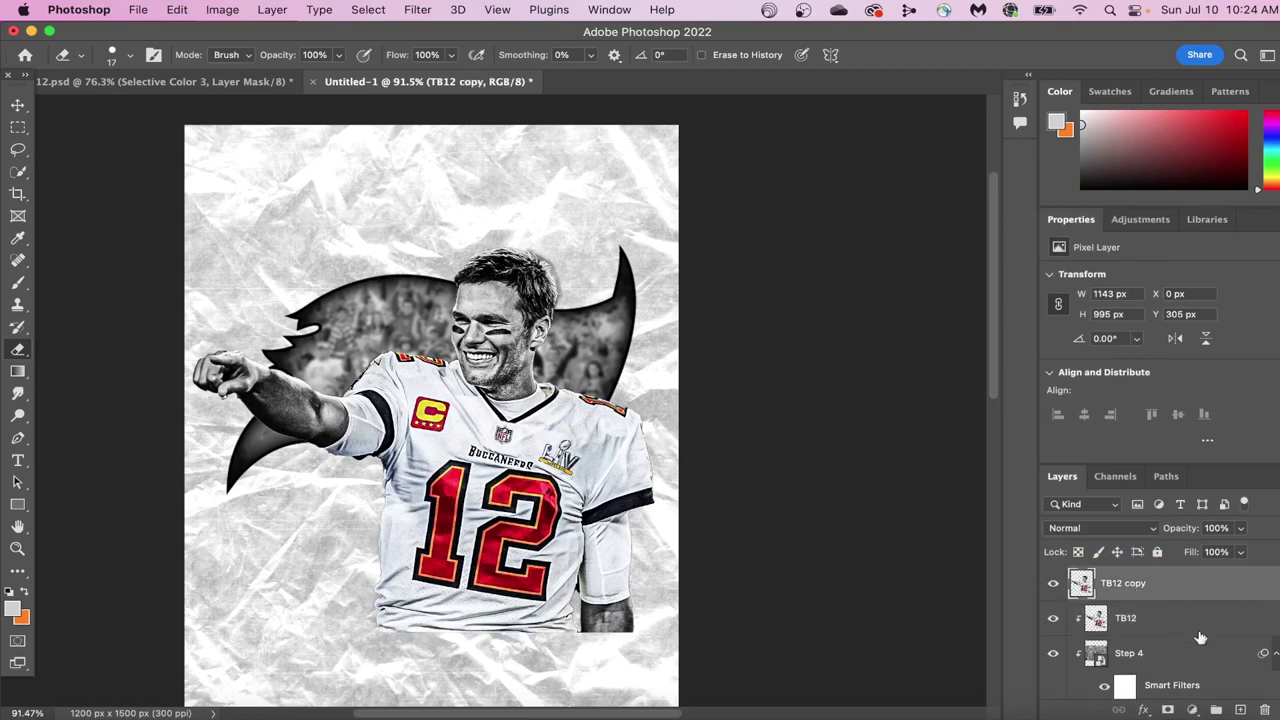
click(1167, 709)
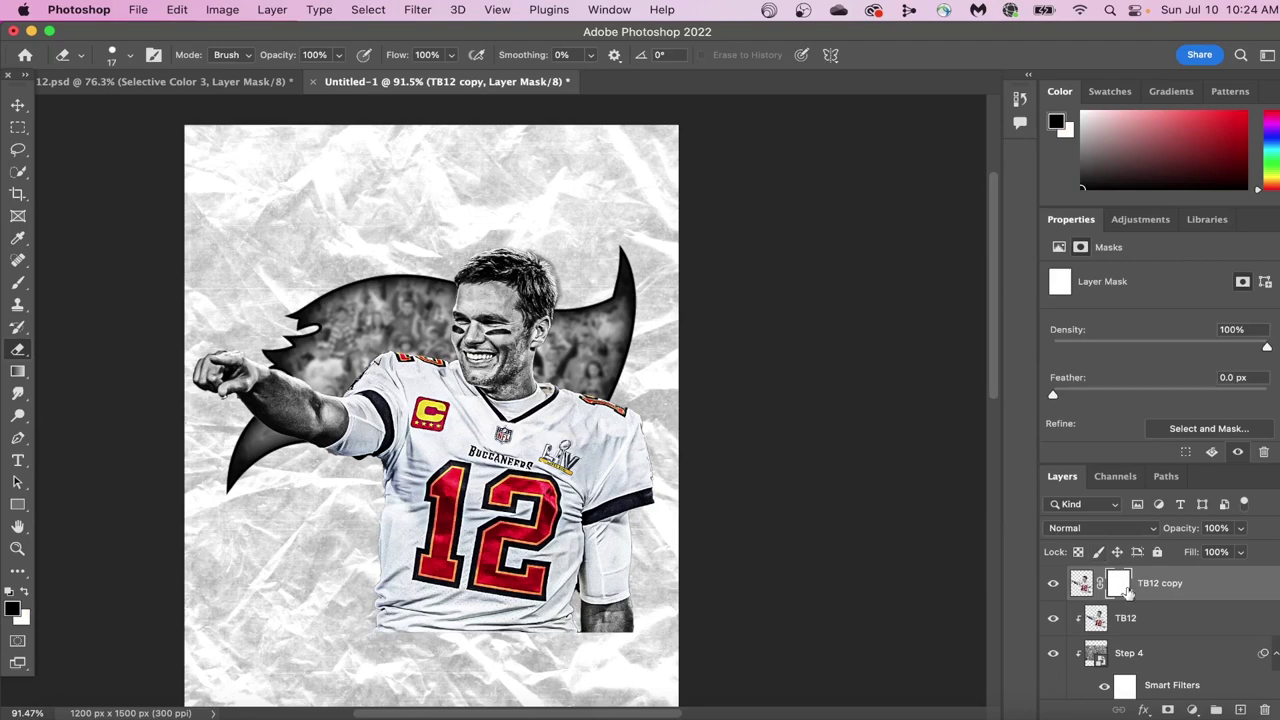
click(20, 282)
scroll(258, 313, up, 3)
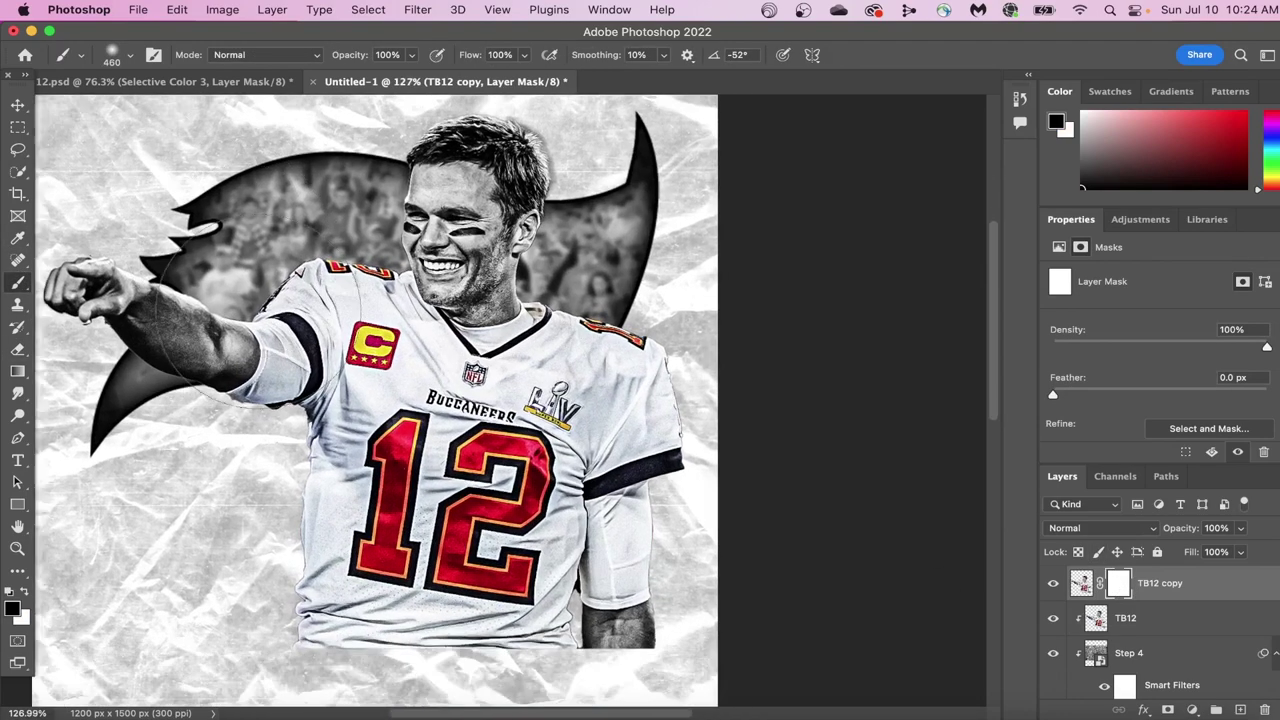
scroll(258, 313, down, 2)
click(120, 57)
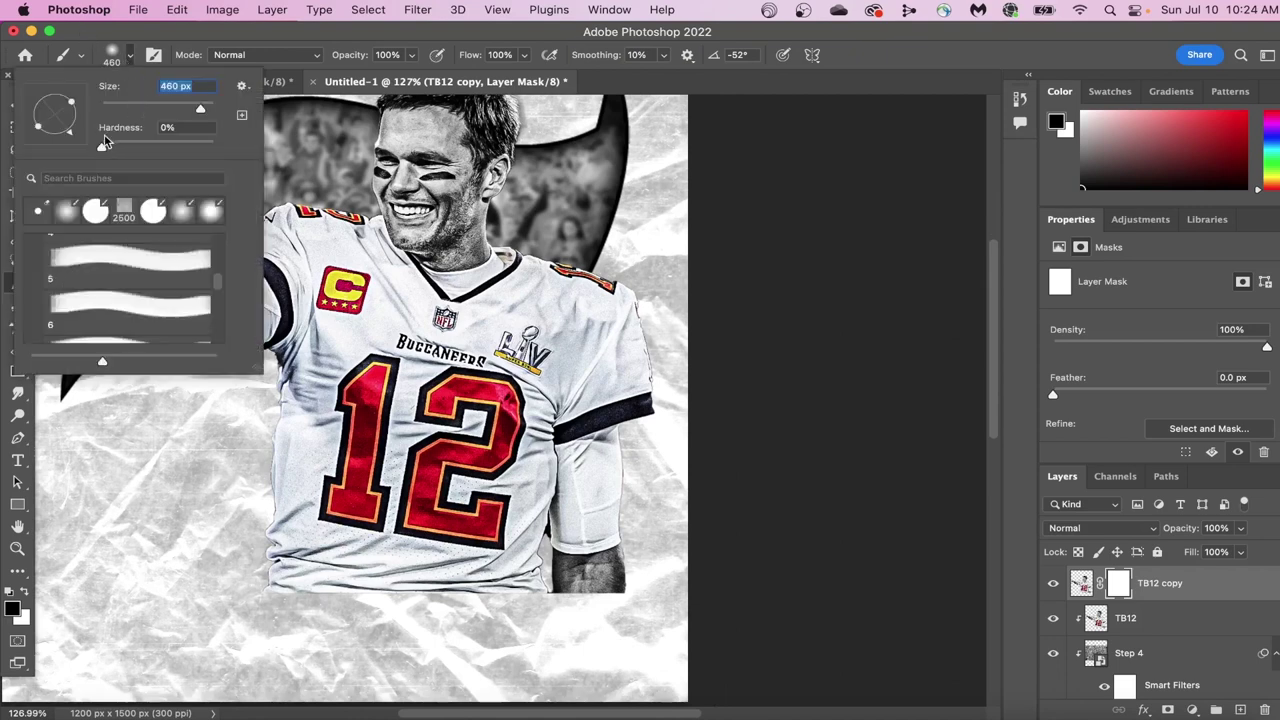
drag(104, 145, 213, 147)
click(137, 57)
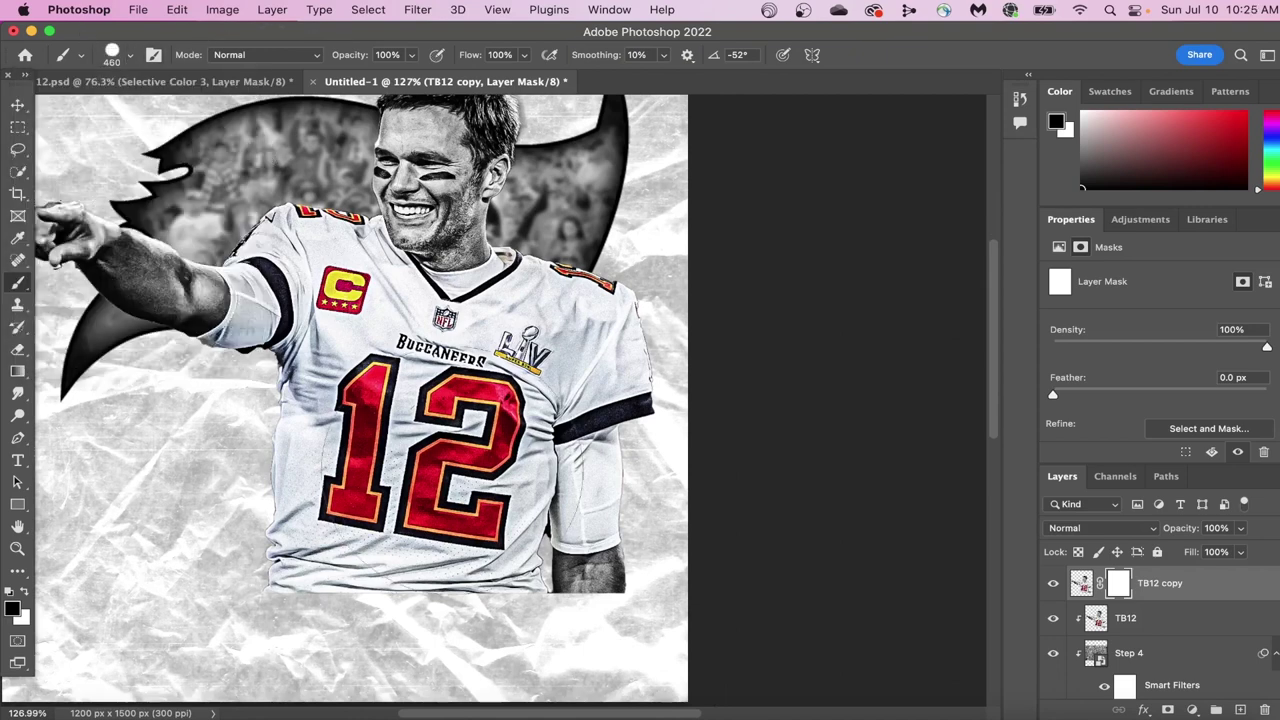
Step: Paint black on the TB12 copy mask over the player's lower body to hide the parts extending outside the flag logo
click(265, 478)
mouse_move(265, 478)
mouse_down()
mouse_move(660, 450)
mouse_move(600, 340)
mouse_up()
drag(518, 450, 690, 300)
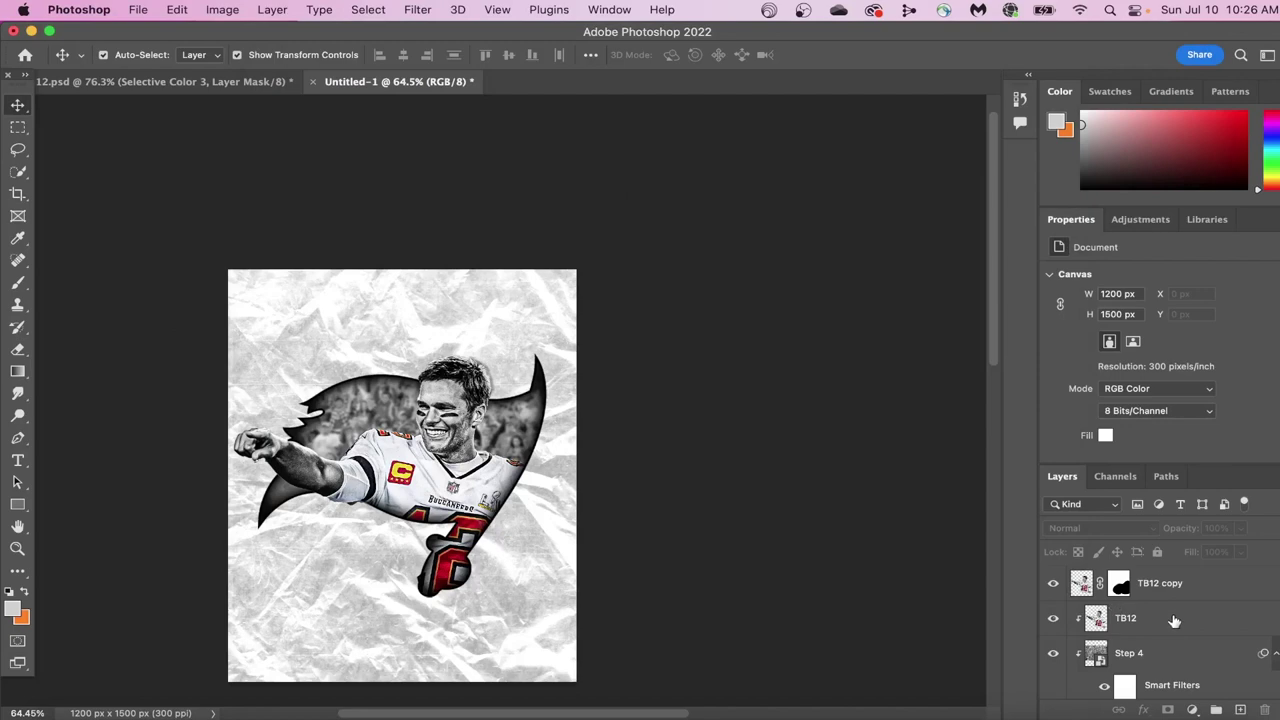
Step: Move the TB12 and TB12 copy layers together about 45 px up and 6 px left to reposition the player in the flag
click(1174, 619)
shift+click(1186, 588)
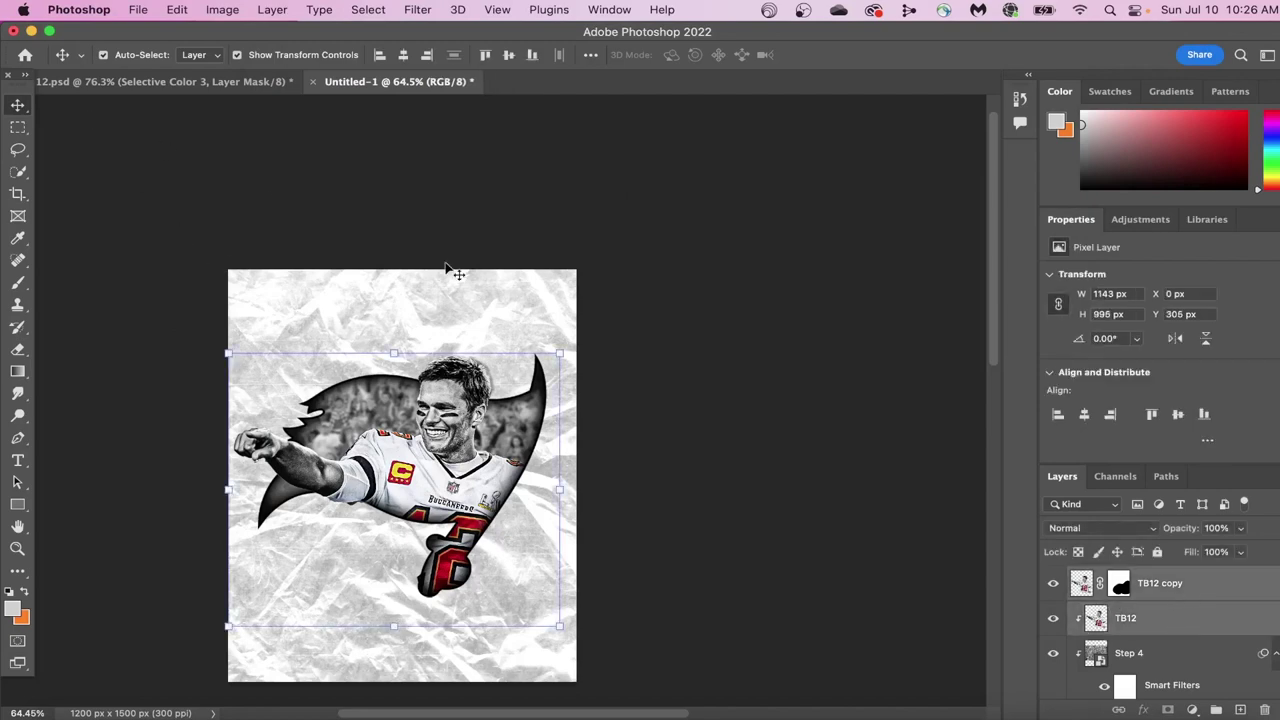
click(555, 355)
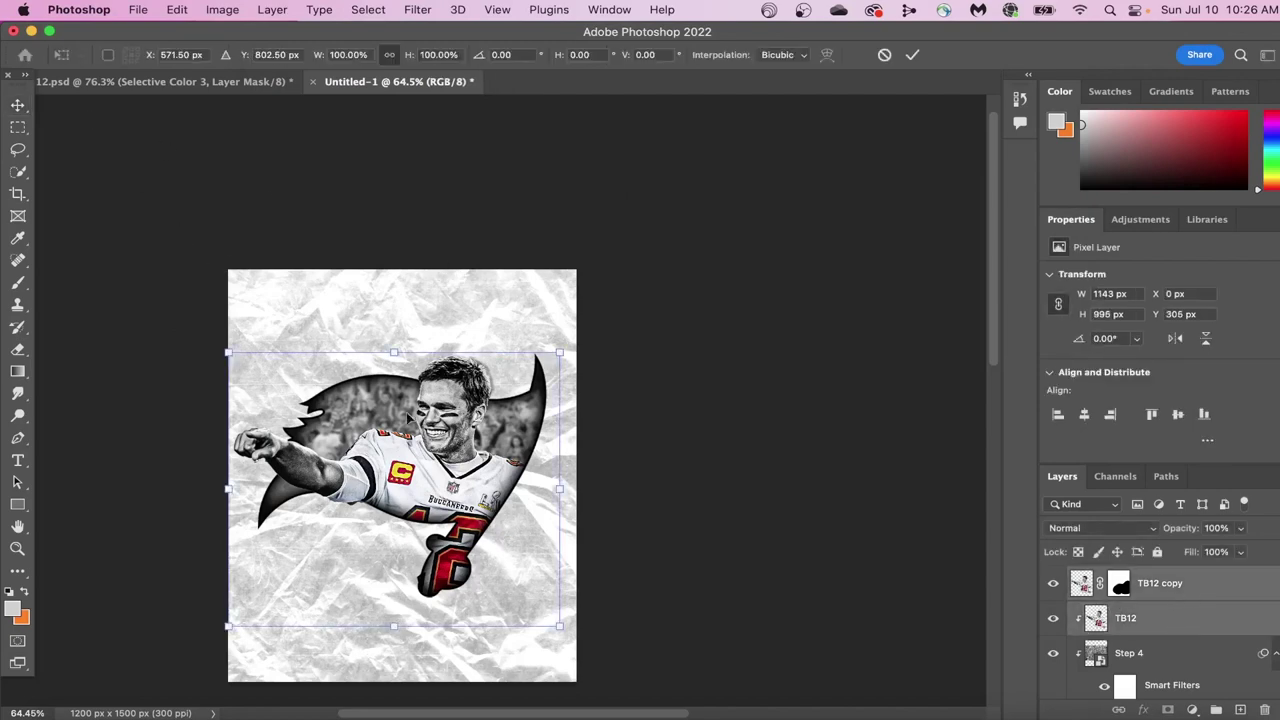
drag(410, 418, 410, 415)
key(Up)
key(Up)
key(Up)
key(Up)
key(Up)
key(Up)
key(Left)
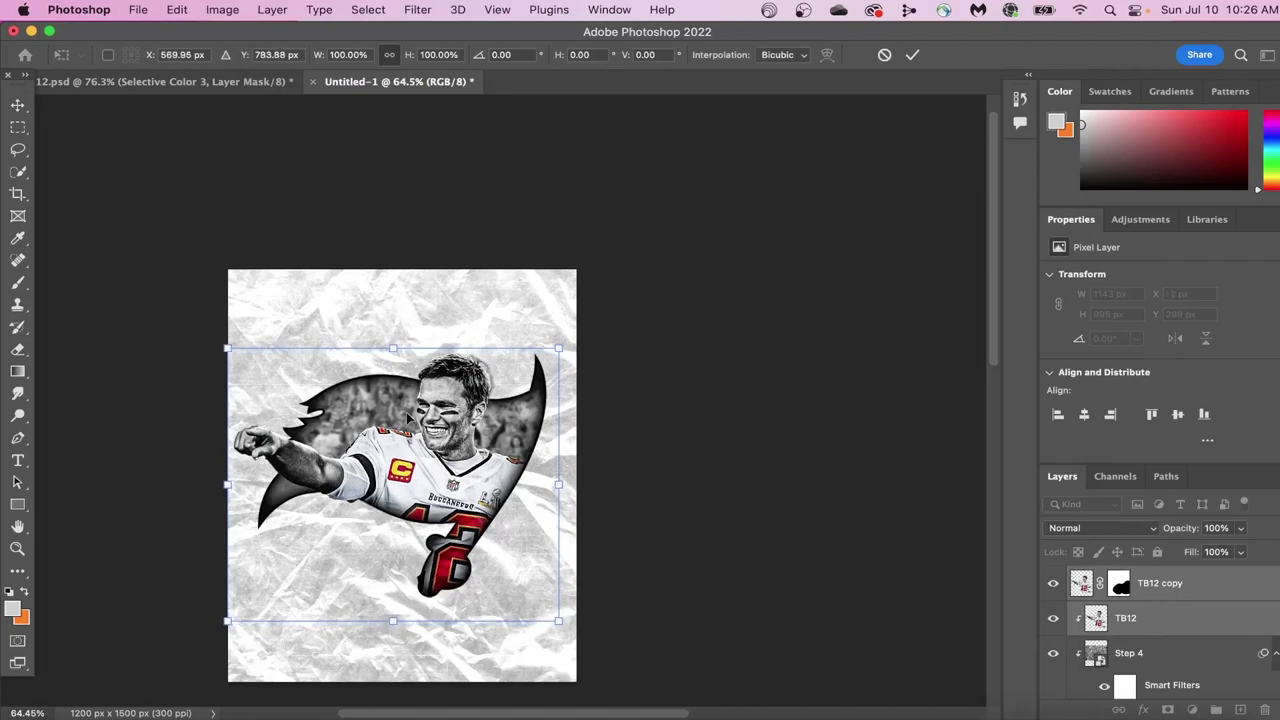
key(Up)
key(Up)
key(Up)
key(Up)
key(Up)
key(Up)
key(Up)
key(Up)
key(Up)
key(Up)
key(Up)
key(Up)
key(Up)
key(Up)
key(Up)
key(Up)
key(Up)
key(Up)
key(Up)
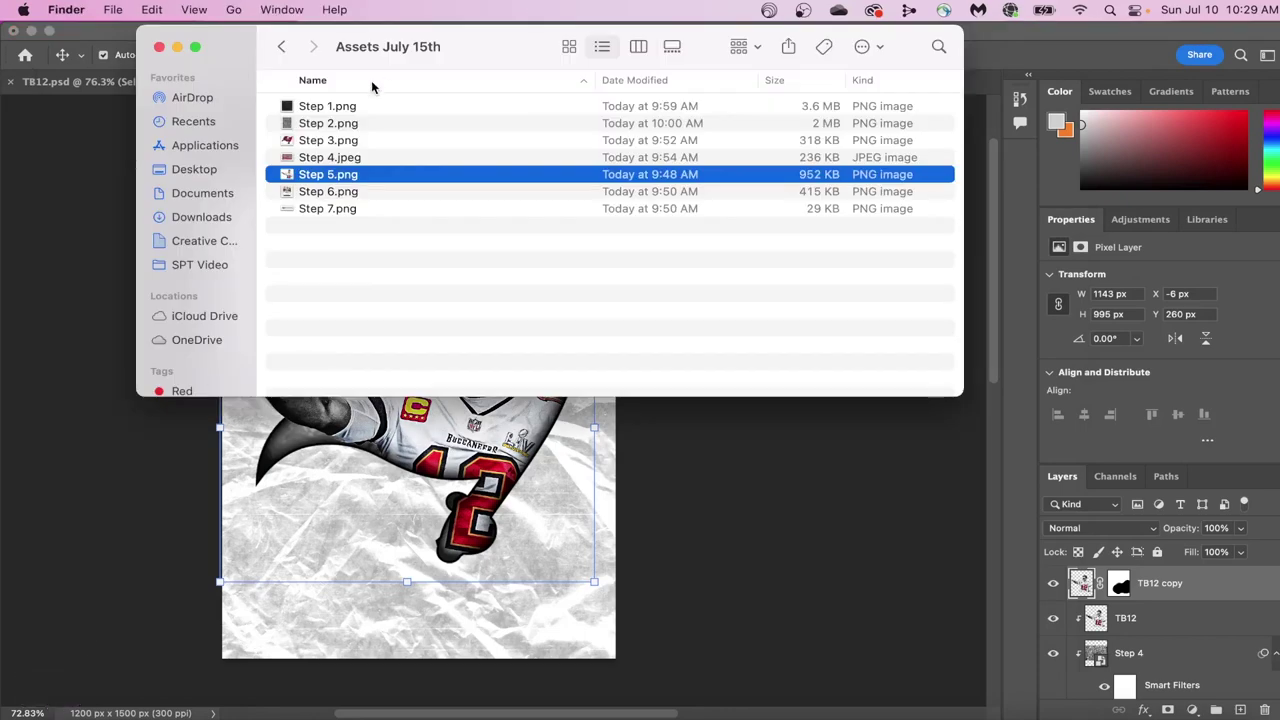
Step: Place Step 6.png from the Assets July 15th folder on the poster and enlarge the card to about 761 × 939 px
key(space)
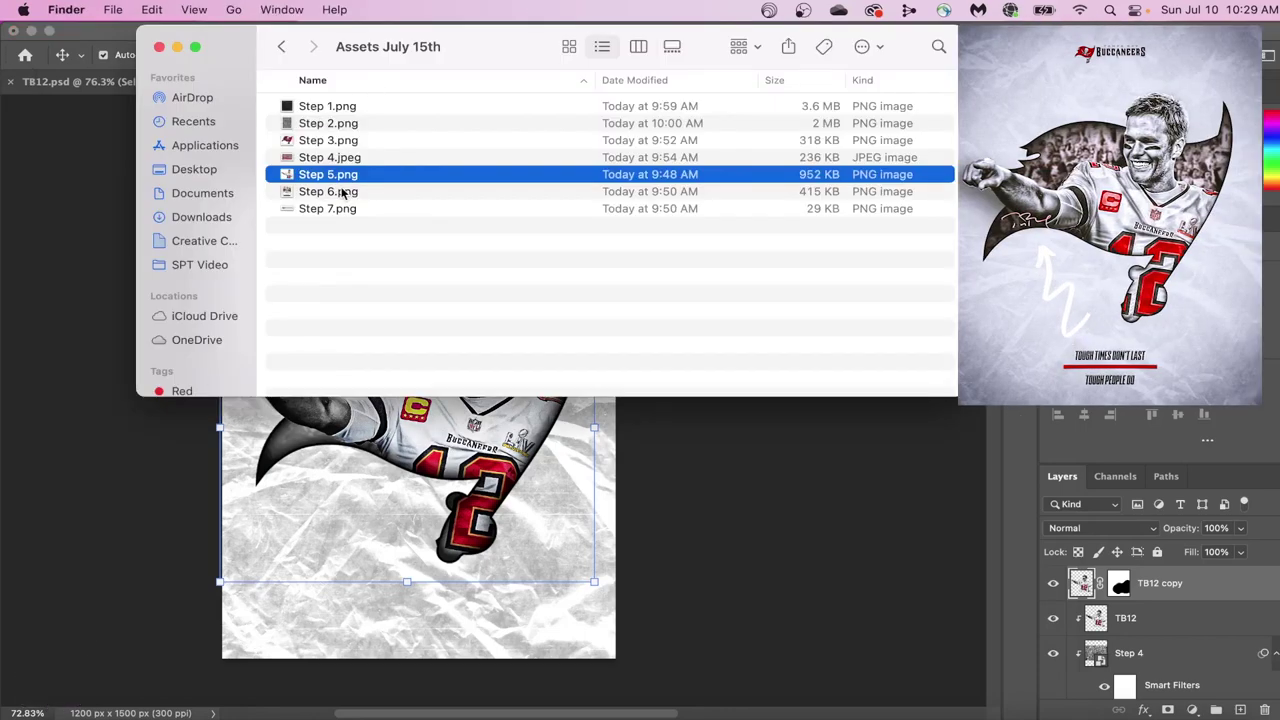
drag(343, 191, 376, 495)
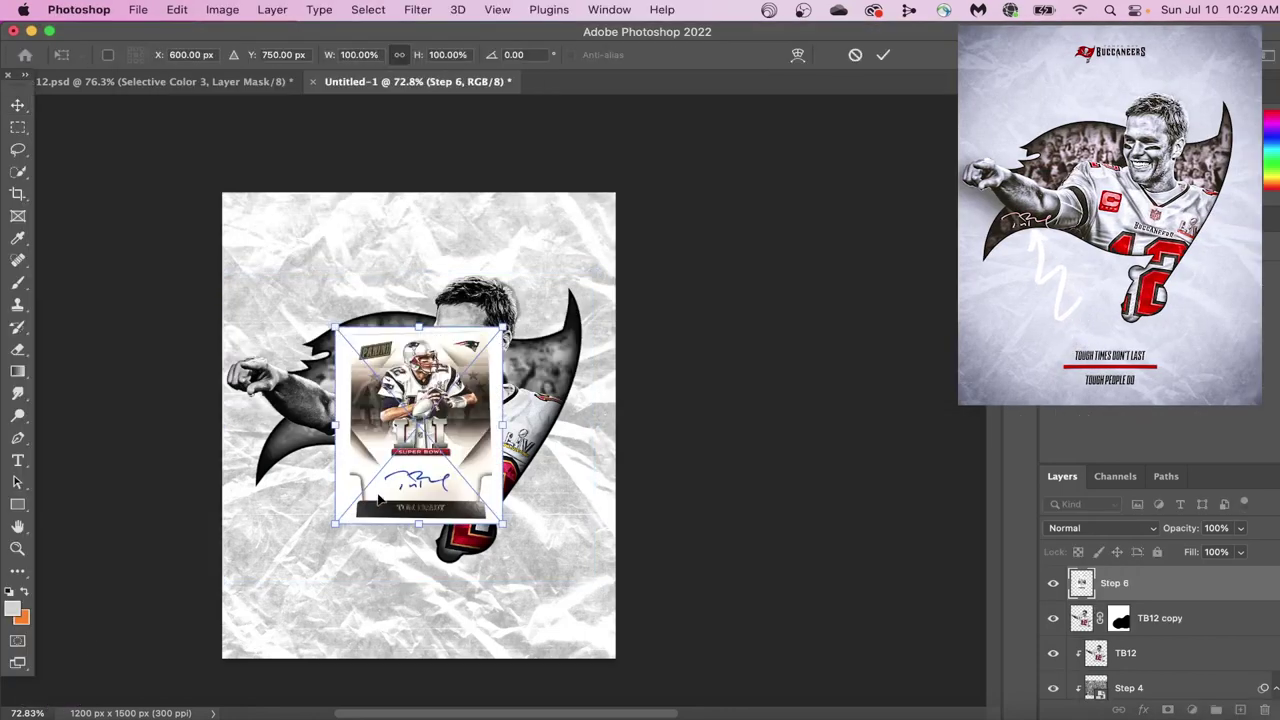
drag(503, 326, 591, 228)
drag(481, 375, 428, 362)
click(878, 55)
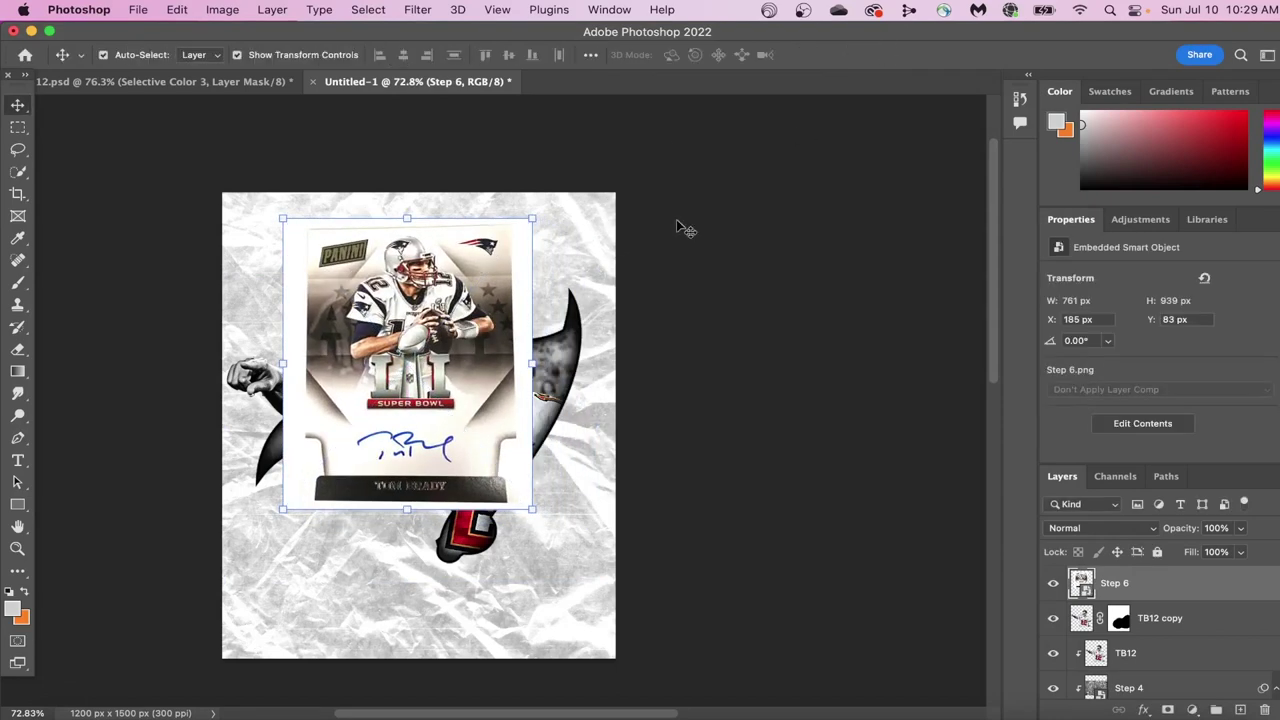
Step: Outline the blue signature on the card with a closed Pen tool path
scroll(543, 325, up, 5)
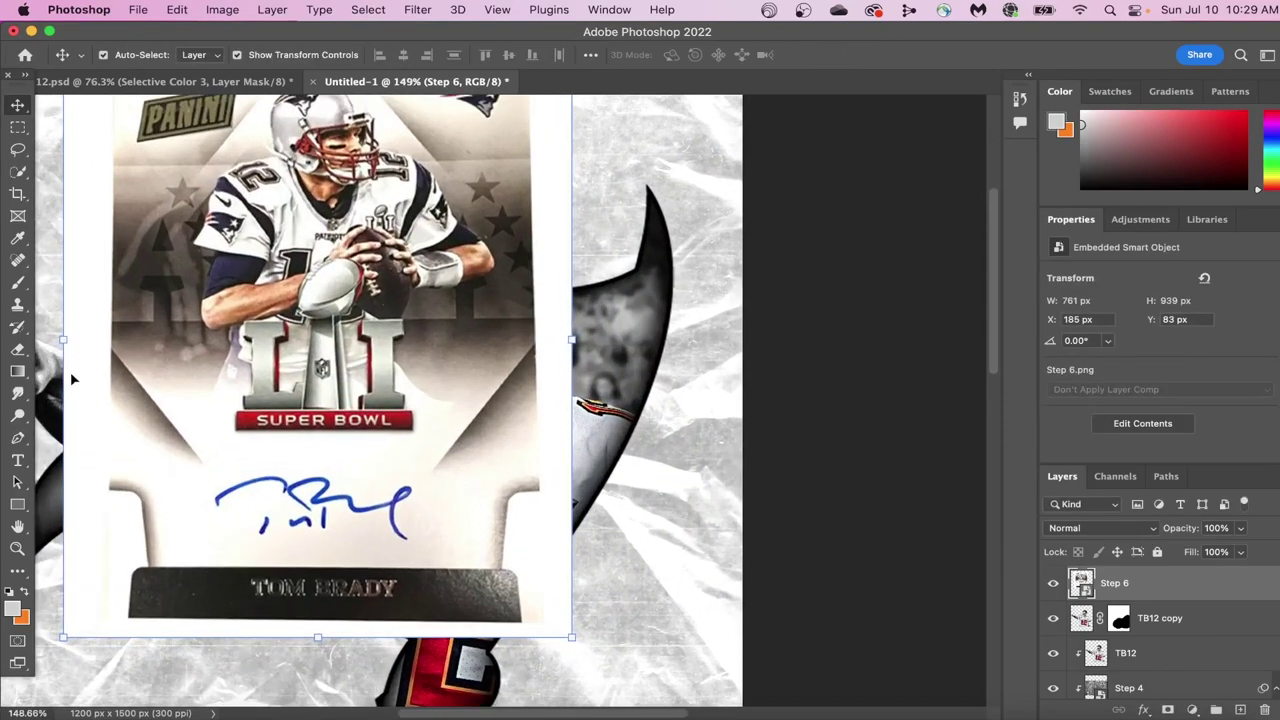
click(19, 439)
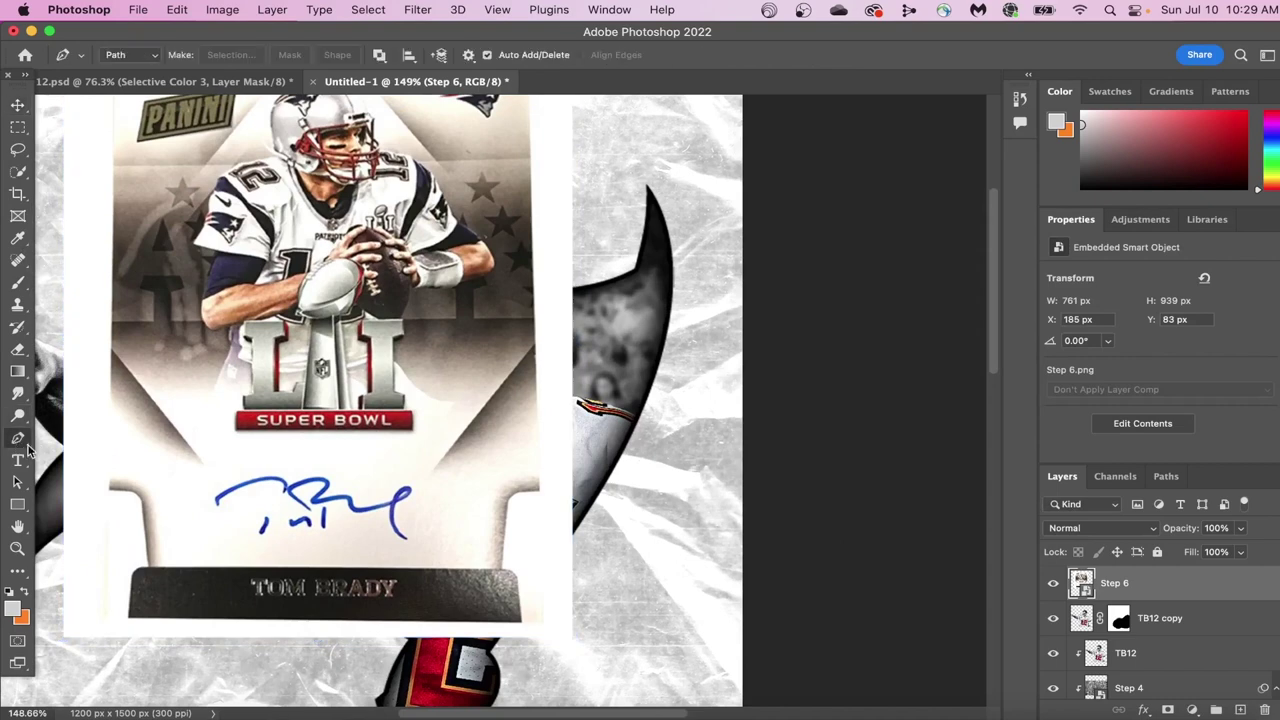
click(193, 485)
click(241, 473)
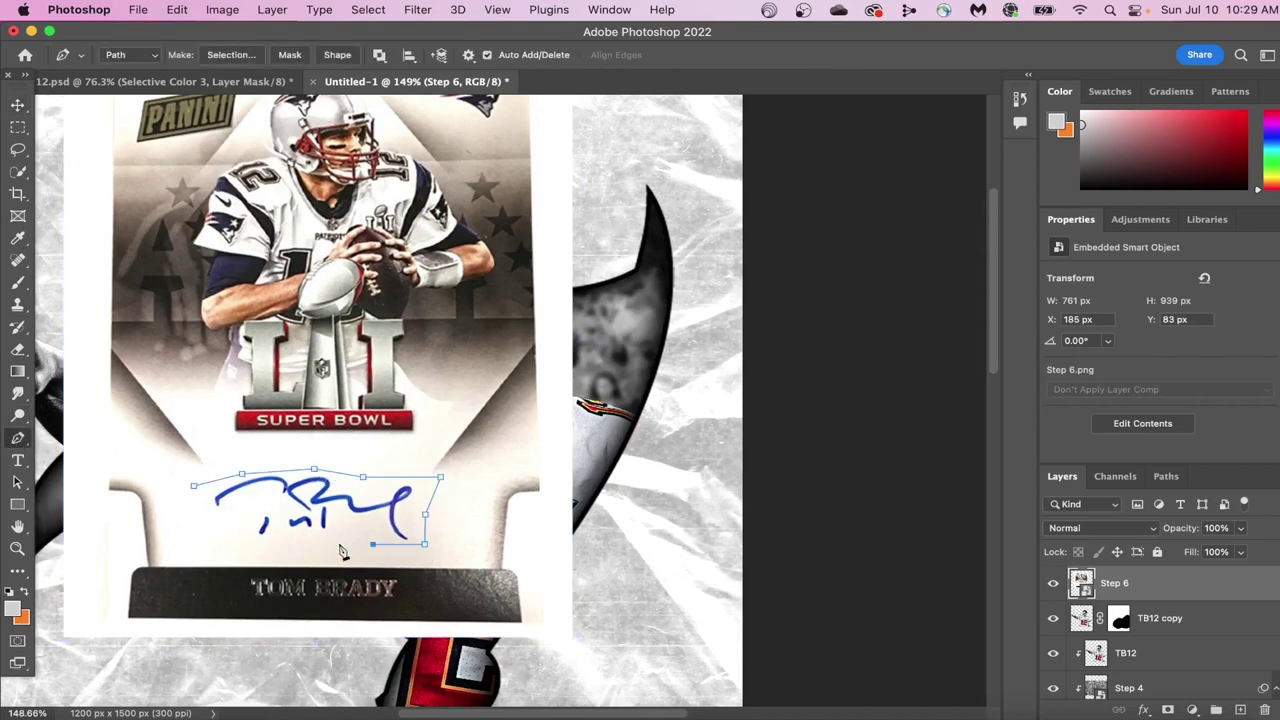
click(265, 543)
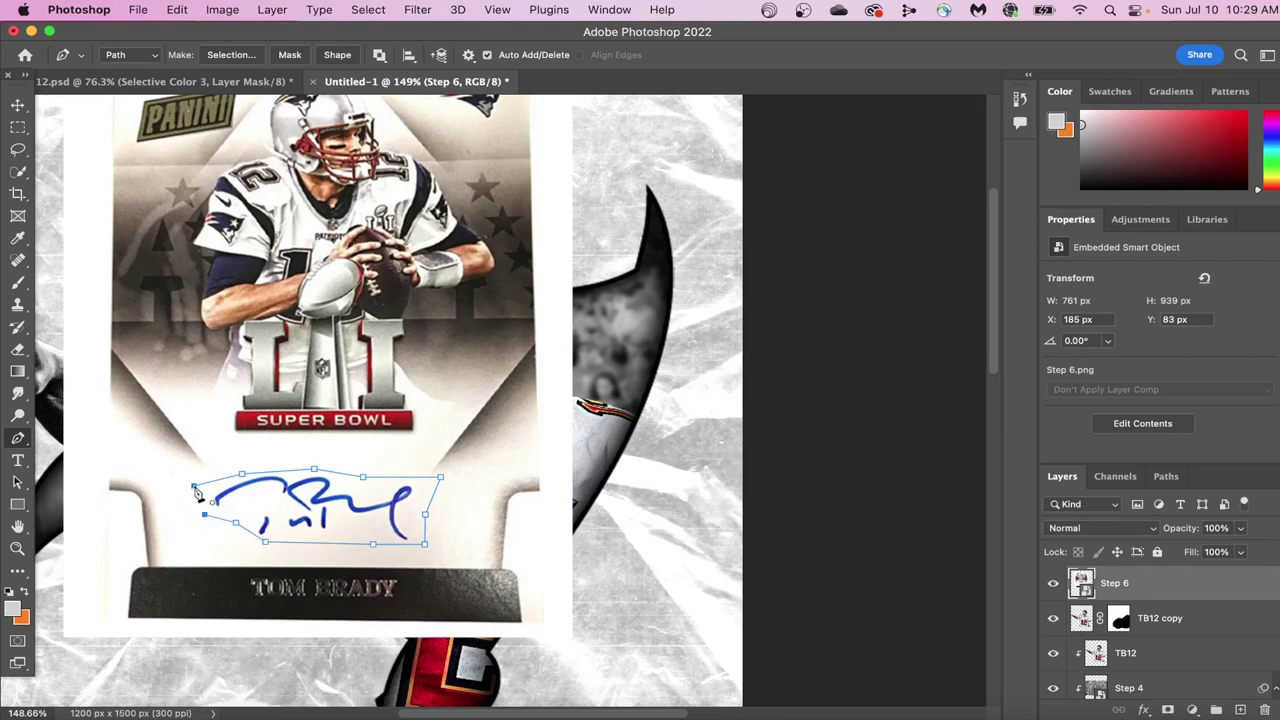
Step: Convert the signature path to a new selection with 0 px feather and mask the Step 6 layer with it
right_click(325, 505)
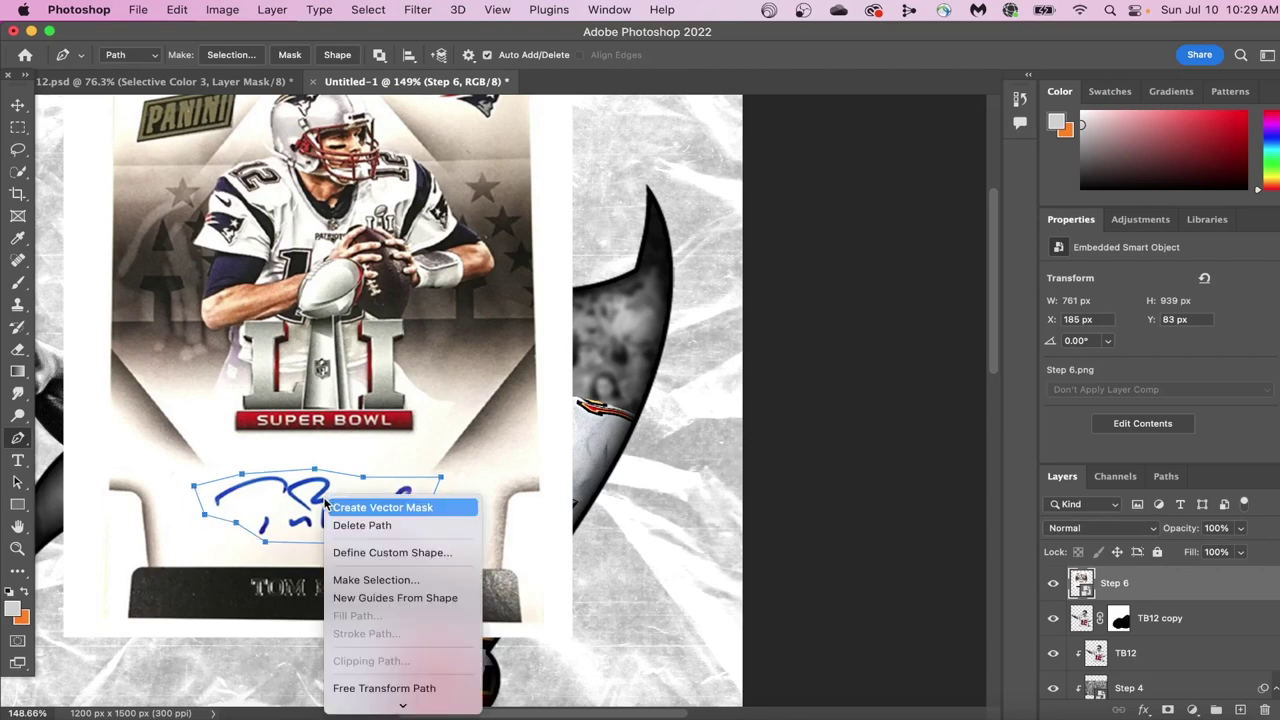
click(377, 582)
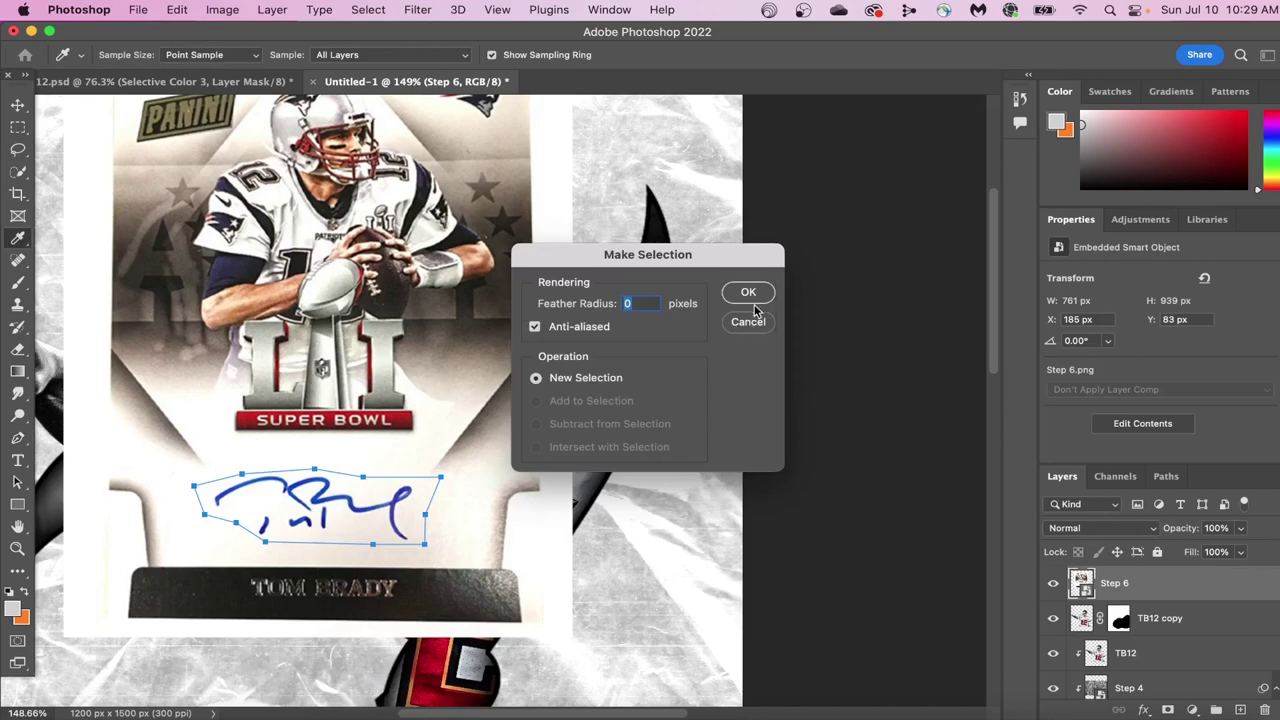
click(750, 295)
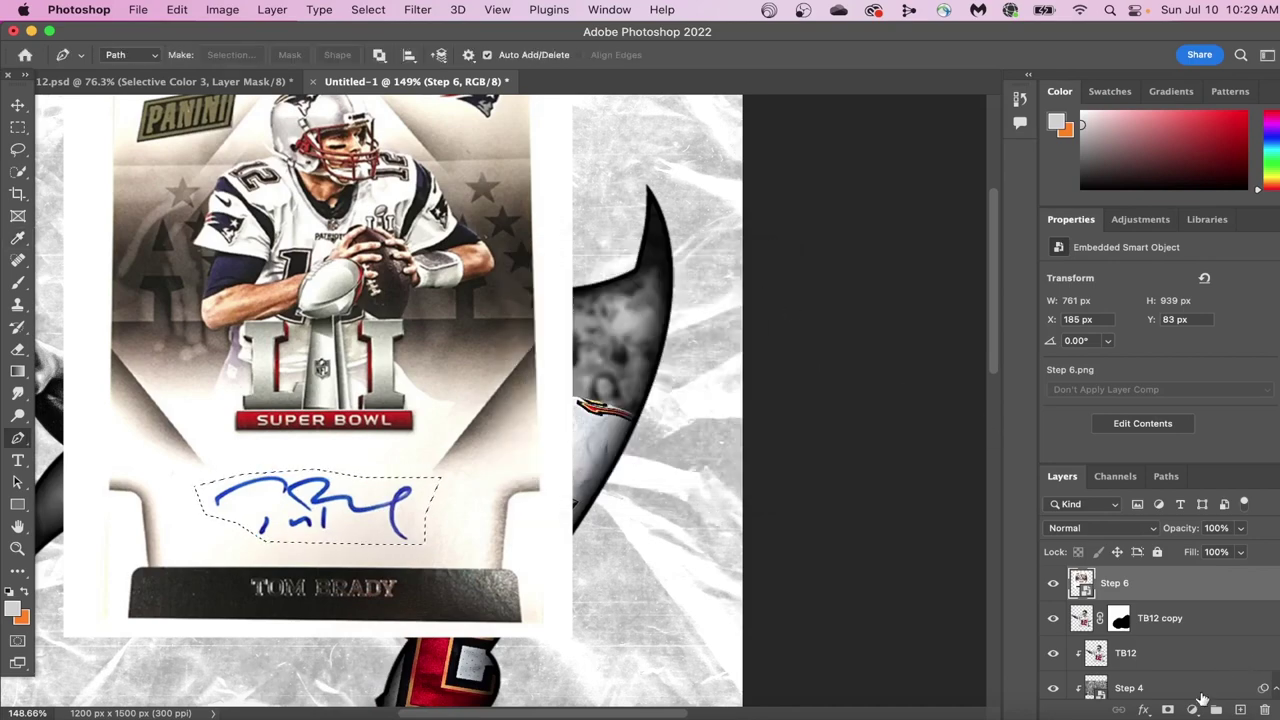
click(1167, 709)
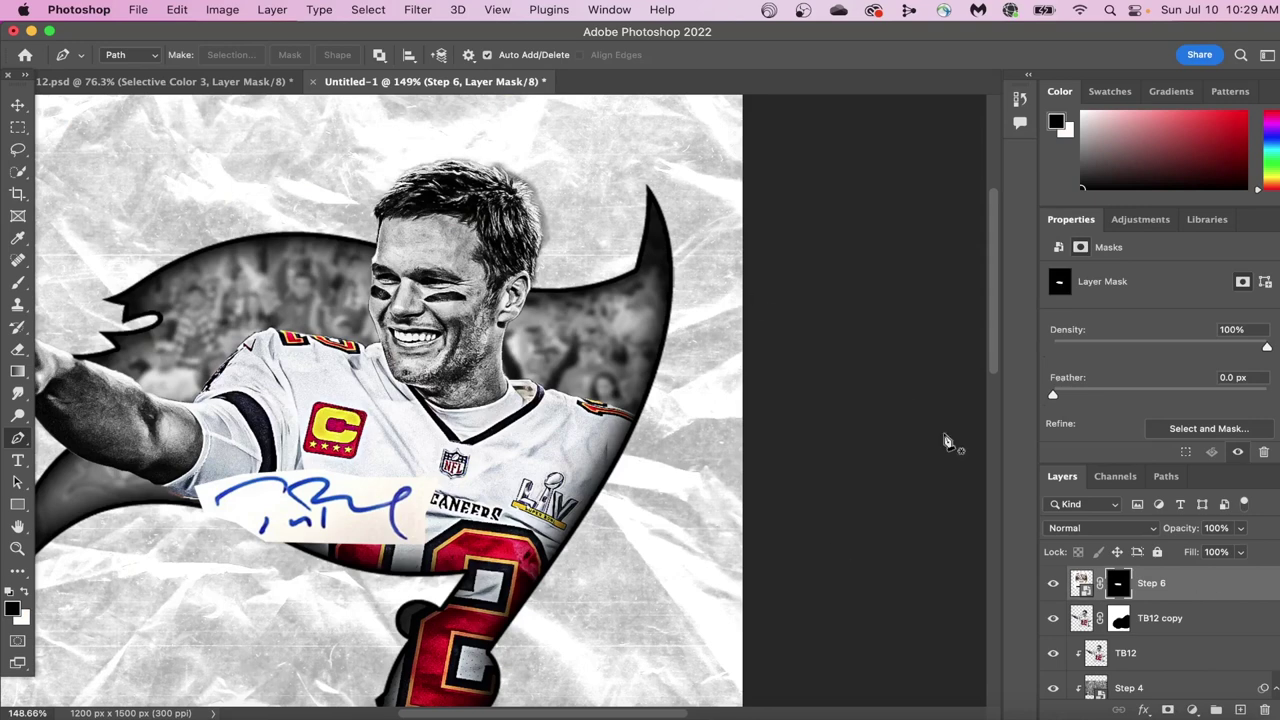
Step: Invert the colours of the Step 6 image, leaving its mask untouched
click(1081, 583)
click(222, 10)
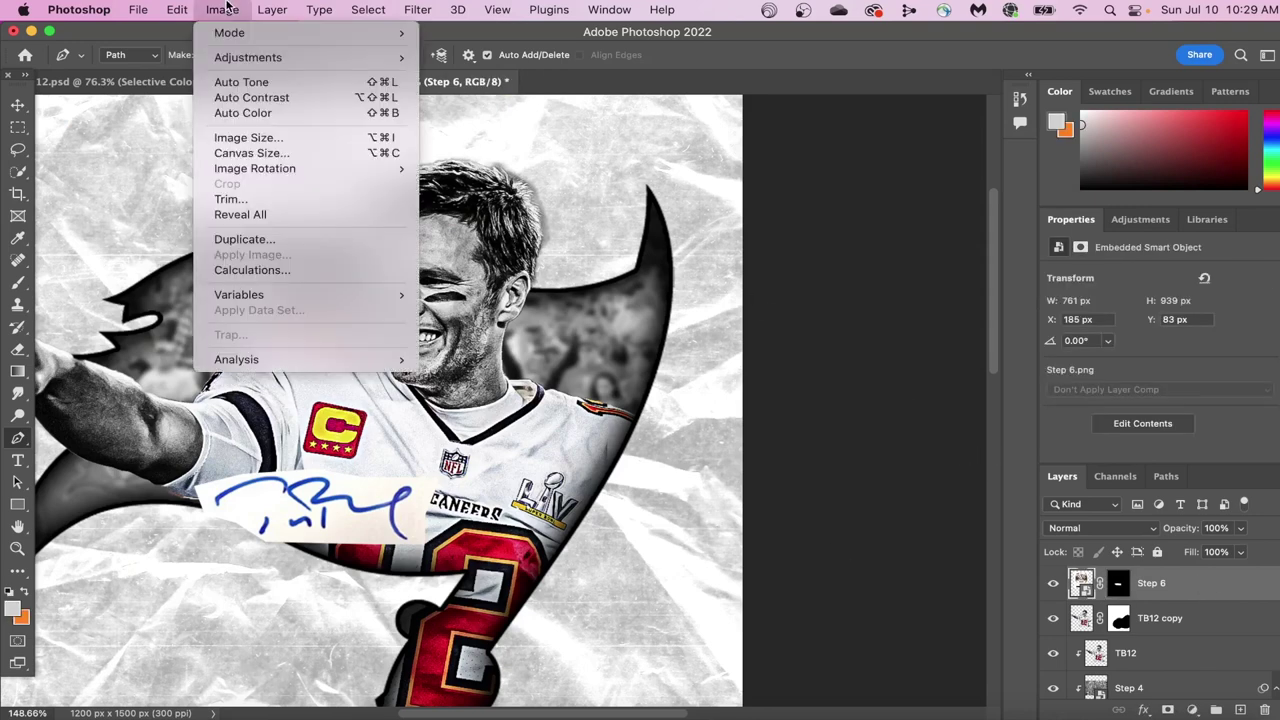
mouse_move(255, 57)
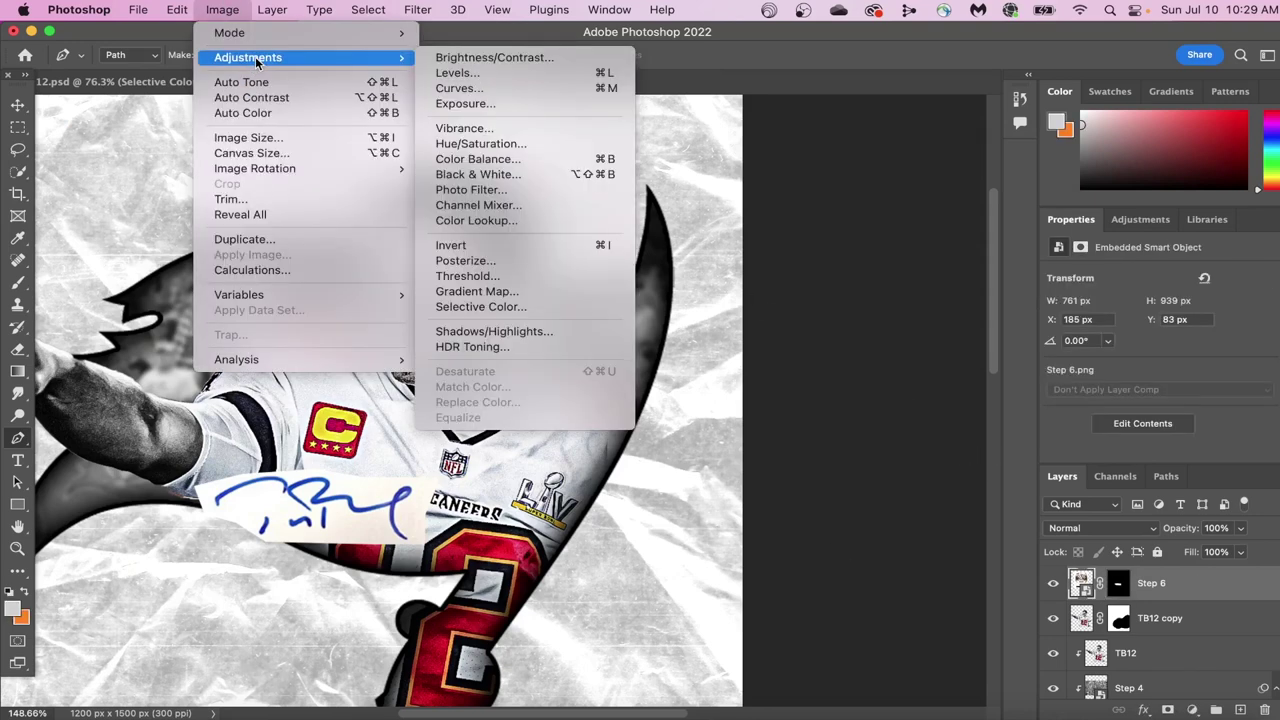
click(521, 247)
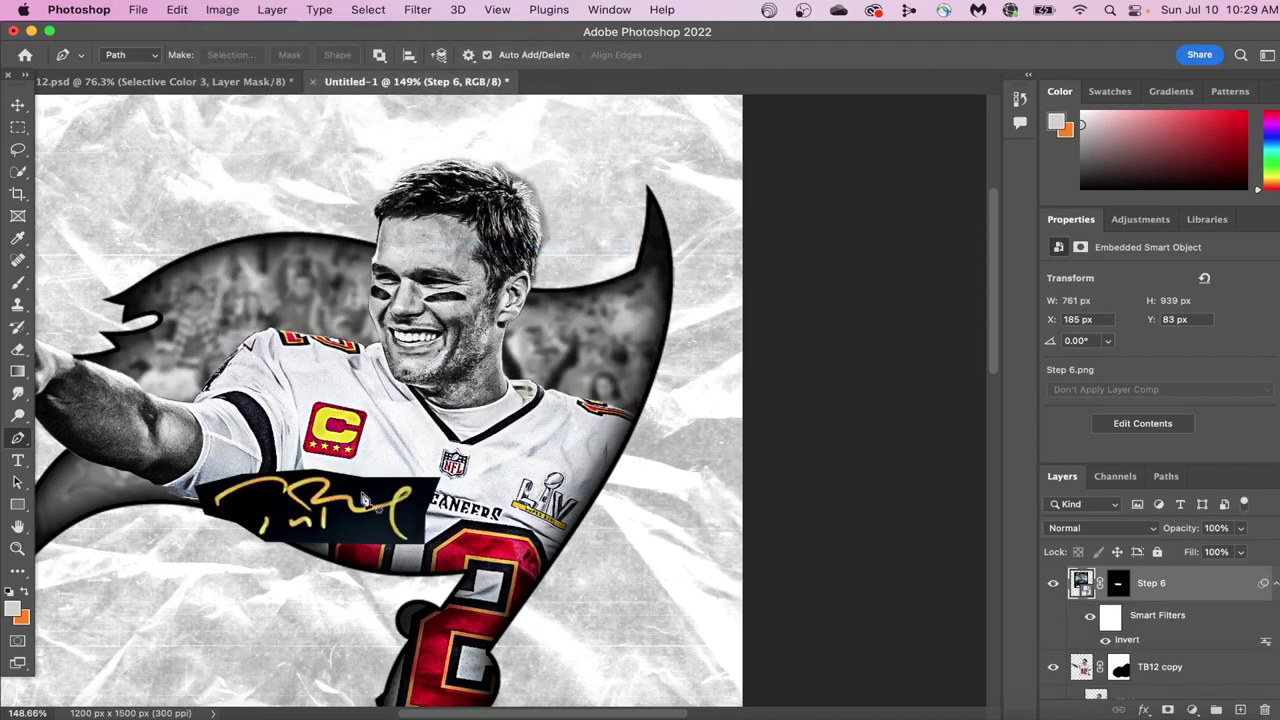
Step: Remove the signature's dark background by setting the black Blend If value for This Layer to 62
double_click(1210, 589)
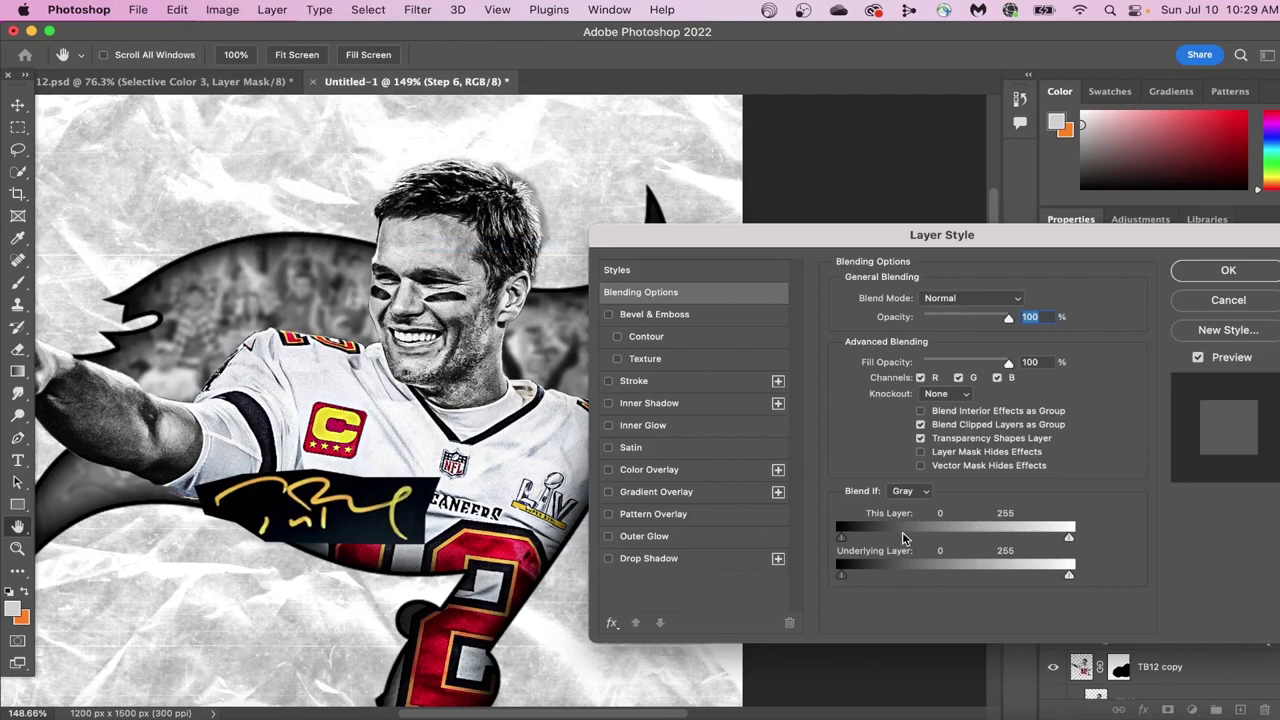
drag(840, 541, 877, 541)
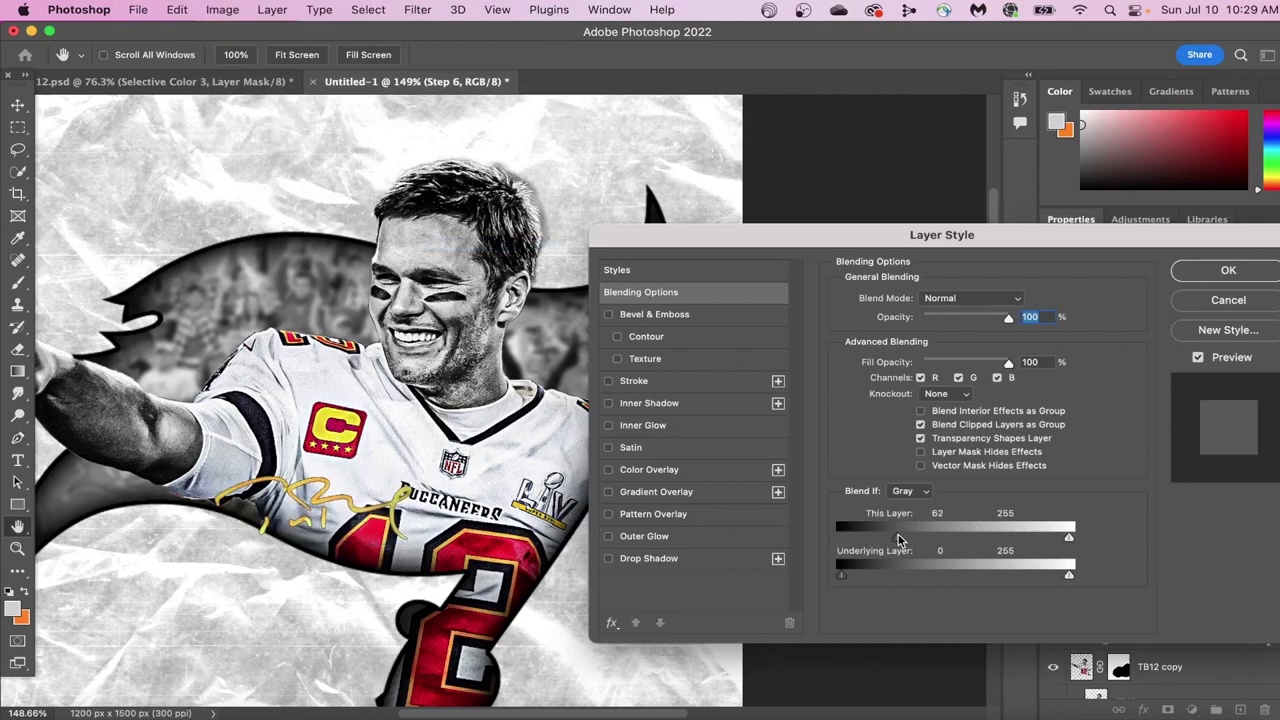
click(1227, 270)
Step: Scale the Step 6 layer to about 613 × 756 px and place the signature over the flag's lower tail below the arm
key(super+t)
drag(559, 342, 476, 342)
drag(342, 438, 257, 452)
drag(391, 354, 354, 356)
mouse_move(258, 406)
mouse_down()
mouse_move(281, 436)
mouse_move(281, 419)
mouse_up()
scroll(460, 405, down, 5)
drag(424, 338, 434, 330)
drag(398, 446, 389, 464)
click(912, 55)
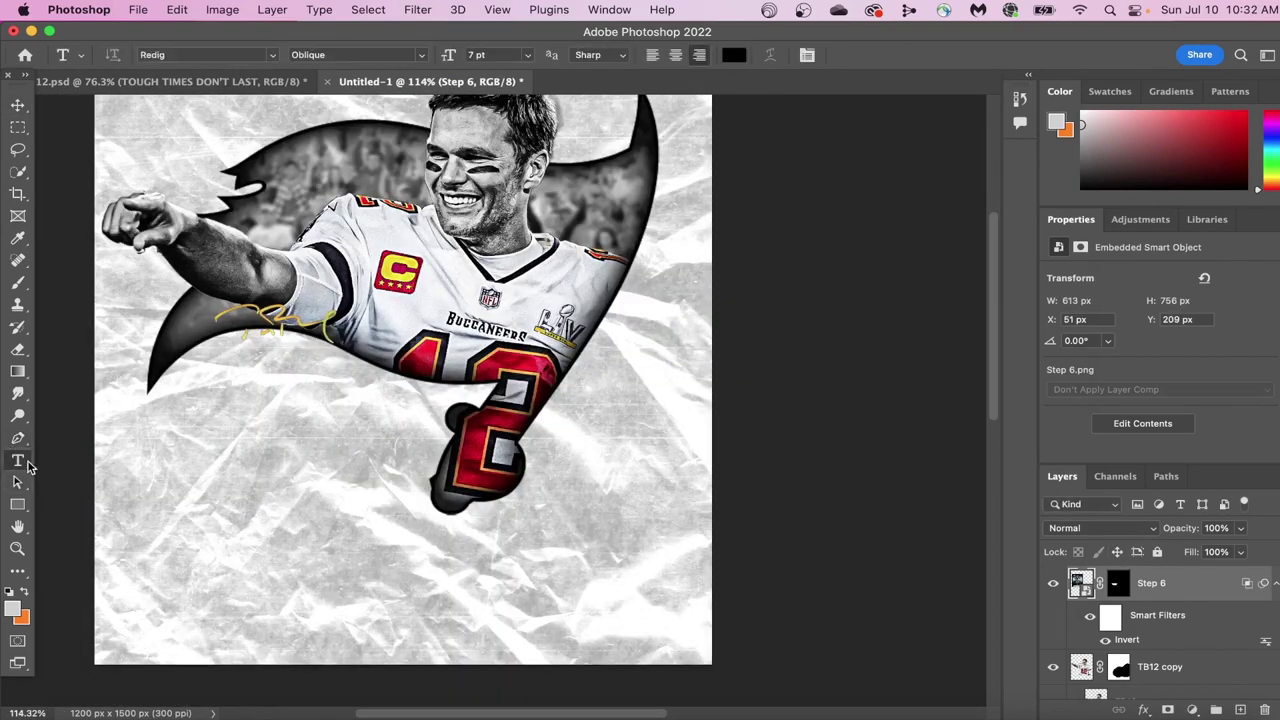
Step: Add the text "TOUGH TIMES DONT LAST" in black Redig Oblique below the flag and enlarge it to 16.4 pt
click(377, 568)
text(TOUGH TIMES DONT LAST)
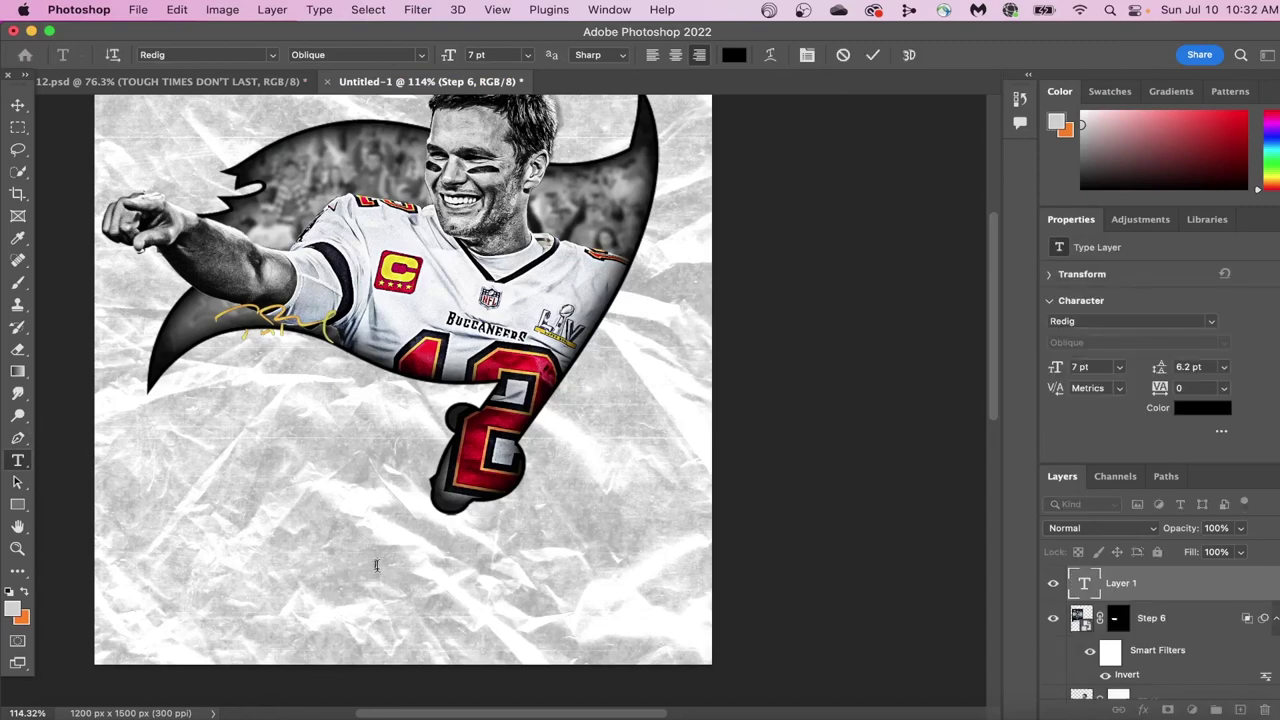
key(super+Return)
key(v)
drag(380, 556, 479, 540)
Step: Duplicate the TOUGH TIMES DONT LAST text and place the copy directly below the original
drag(420, 558, 414, 618)
key(Return)
key(super+j)
click(812, 312)
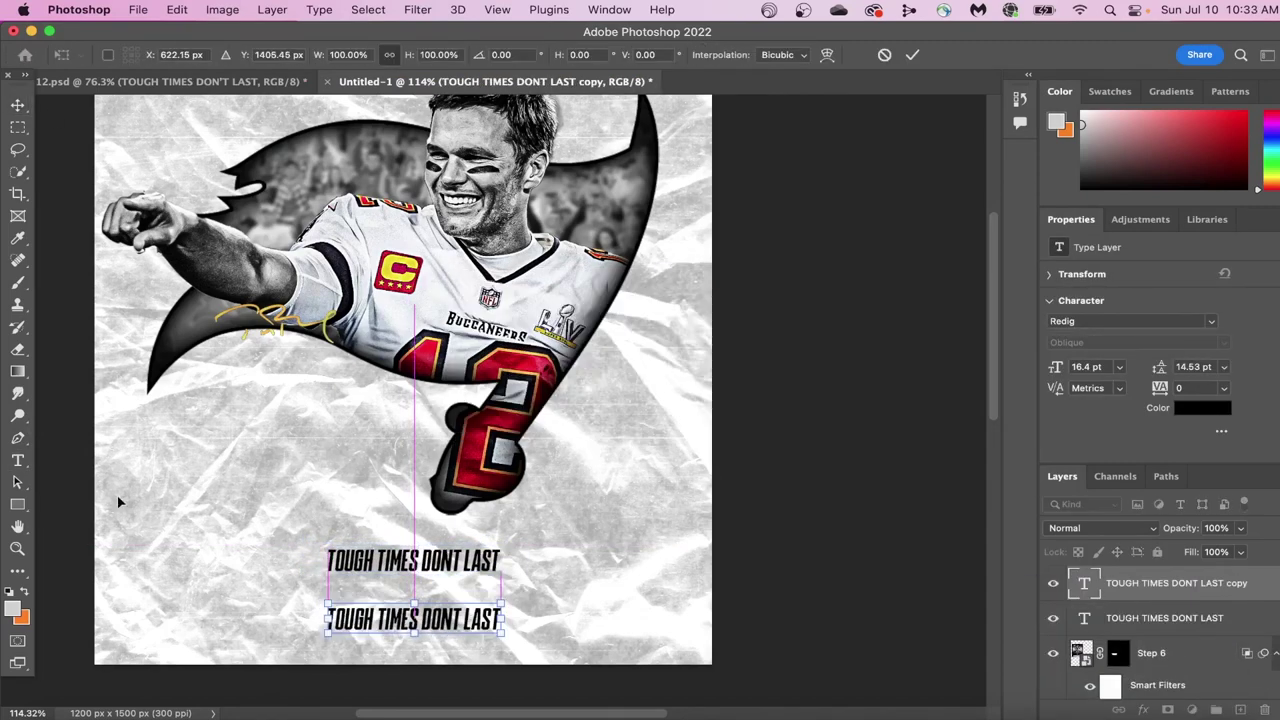
Step: Change the duplicated text to "TOUGH PEOPLE DO" and centre it under the first line
click(17, 460)
drag(498, 617, 374, 614)
key(BackSpace)
text(PEOPLE DO.)
click(17, 105)
key(super+t)
drag(465, 619, 440, 619)
Step: Draw a black 371 × 21 px rectangle between the two text lines and centre it on them
click(17, 504)
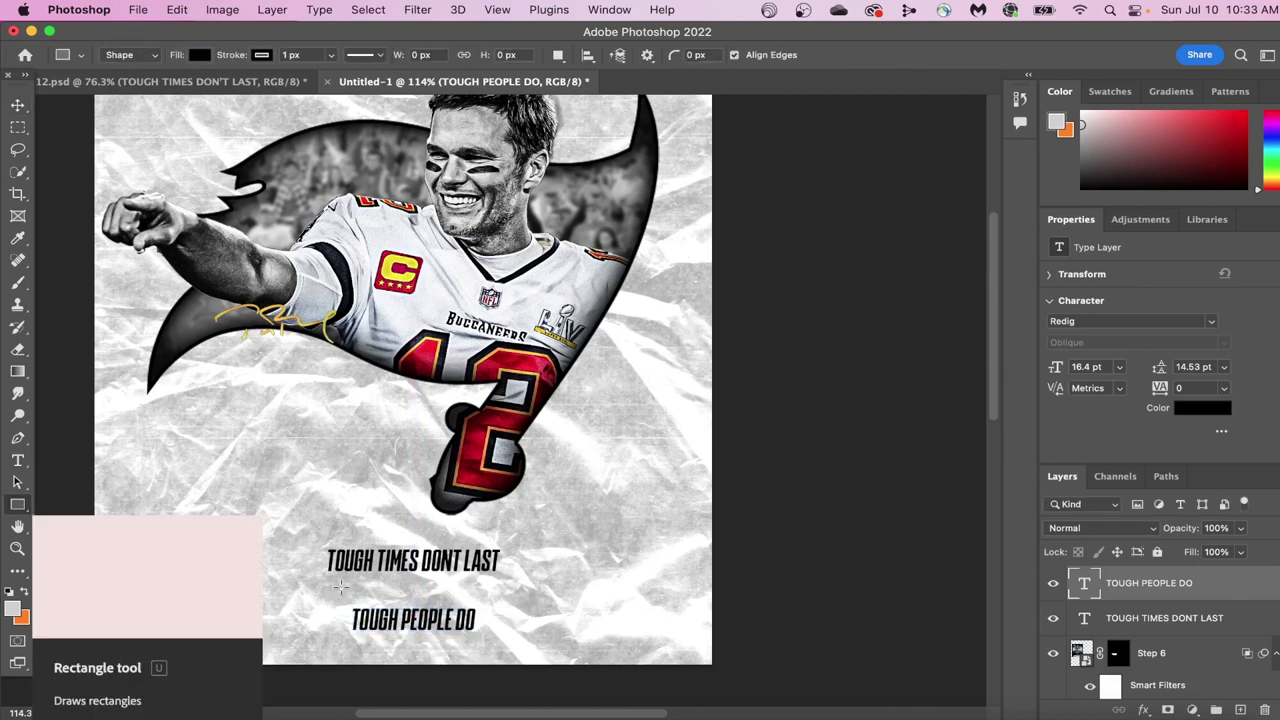
drag(318, 584, 510, 592)
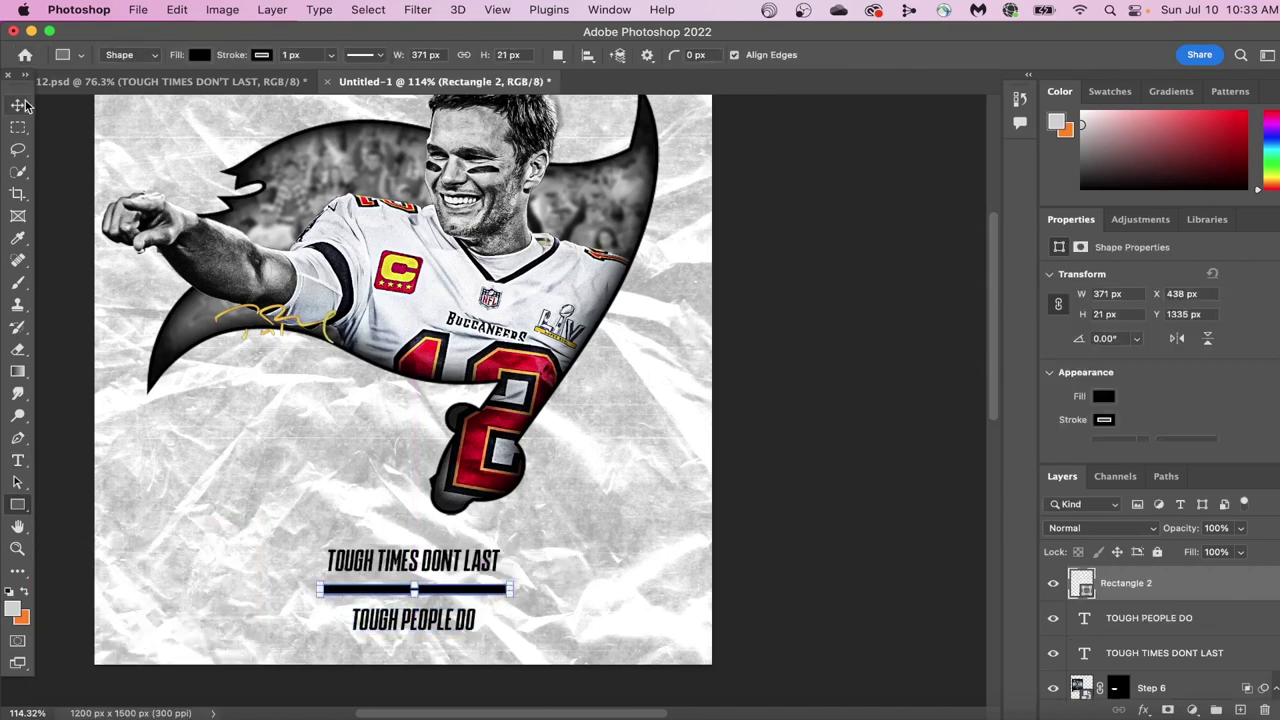
click(19, 105)
click(490, 578)
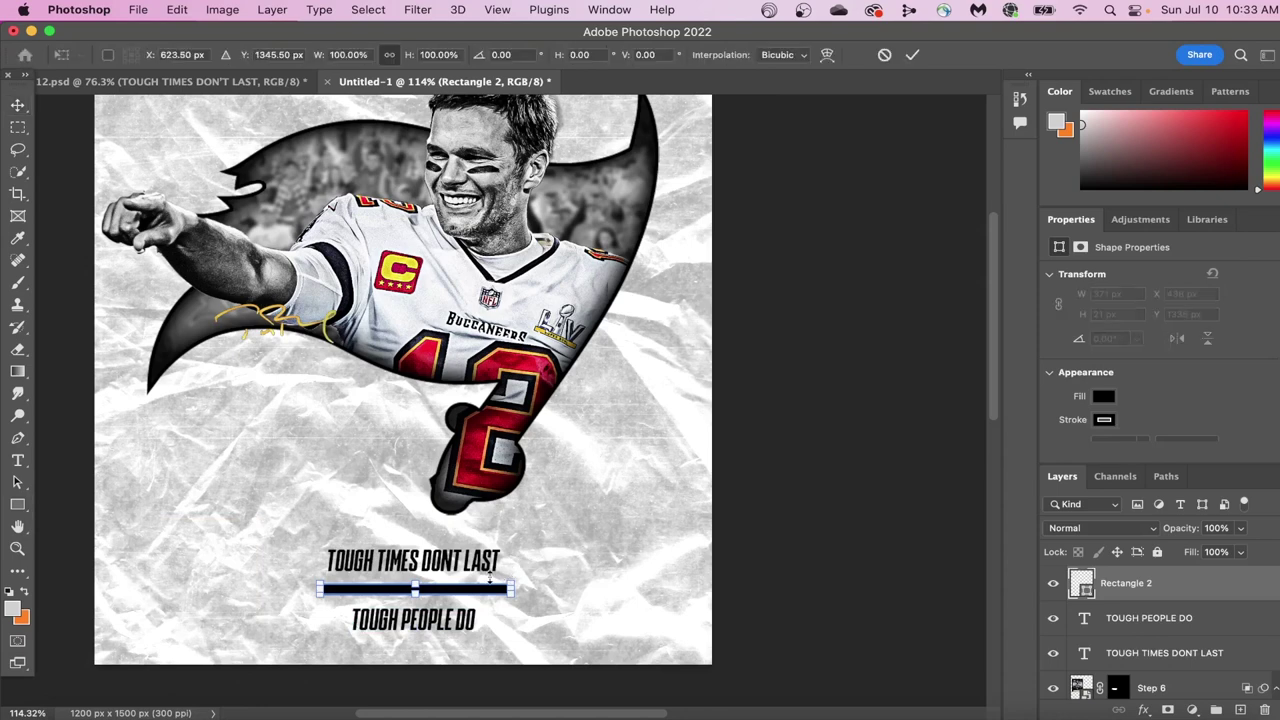
drag(467, 592, 457, 594)
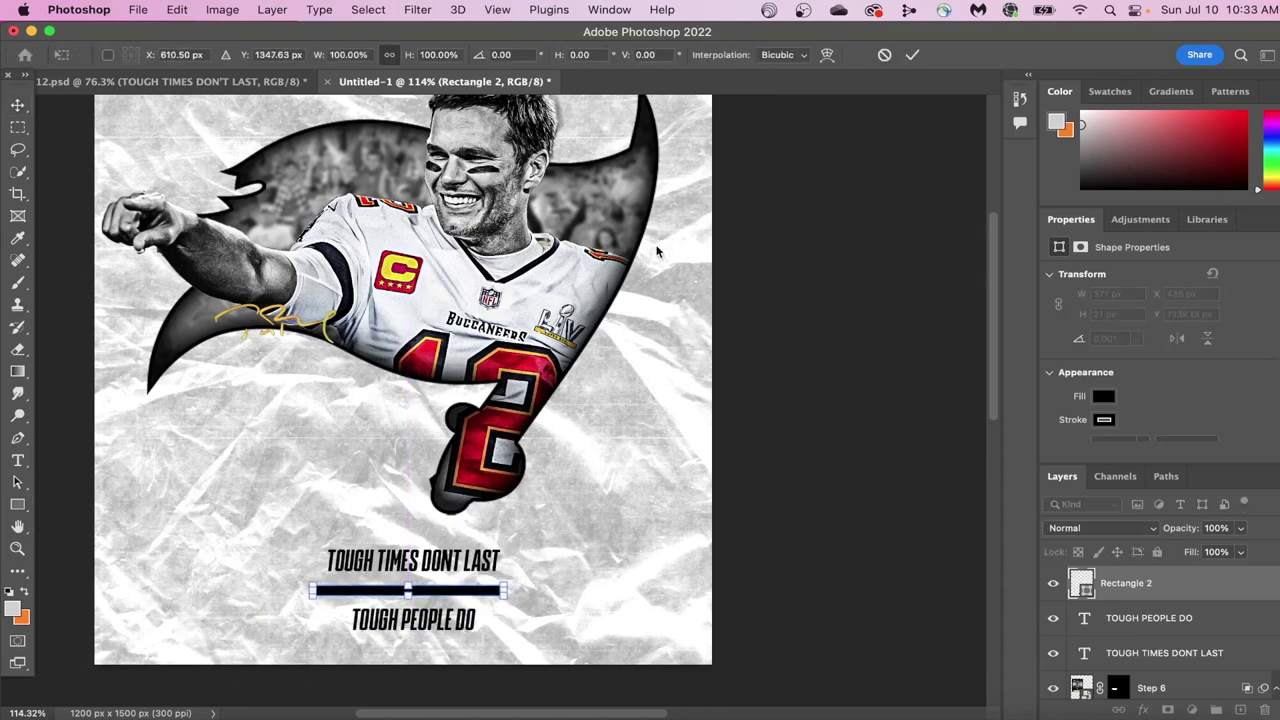
key(Return)
Step: Fill the divider rectangle with the dark red from the recently used colours
click(1101, 397)
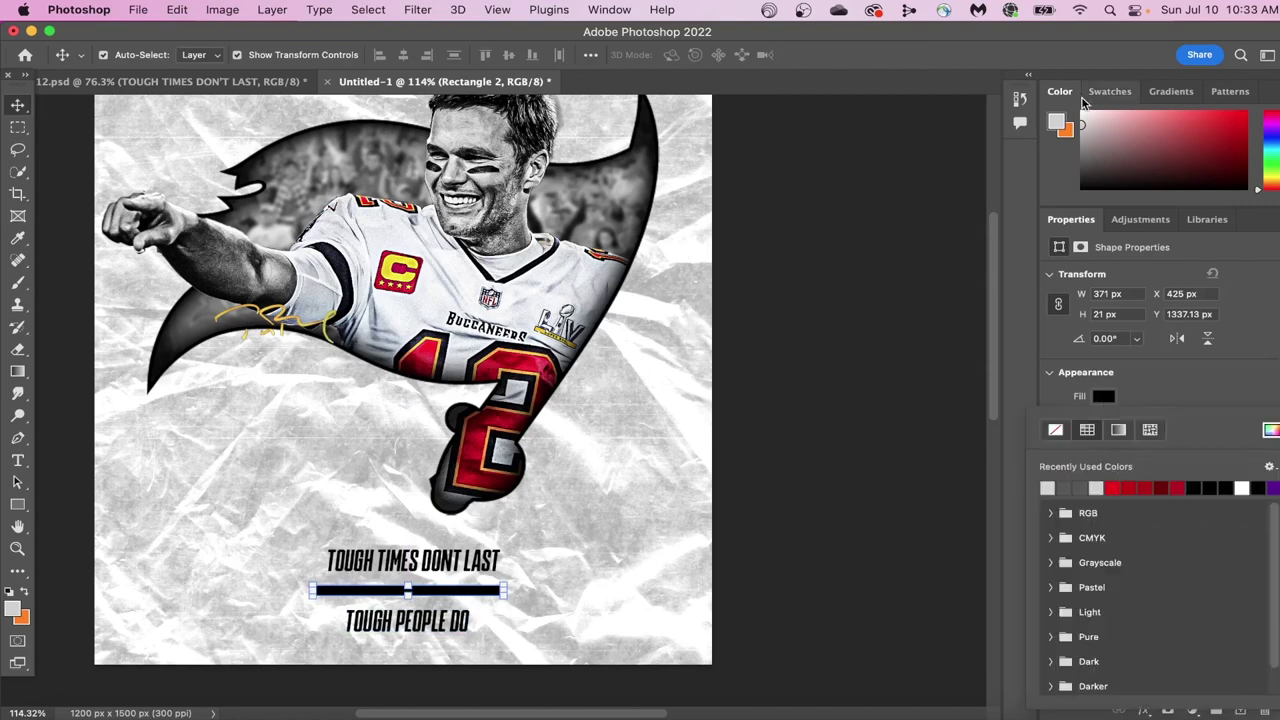
click(1151, 487)
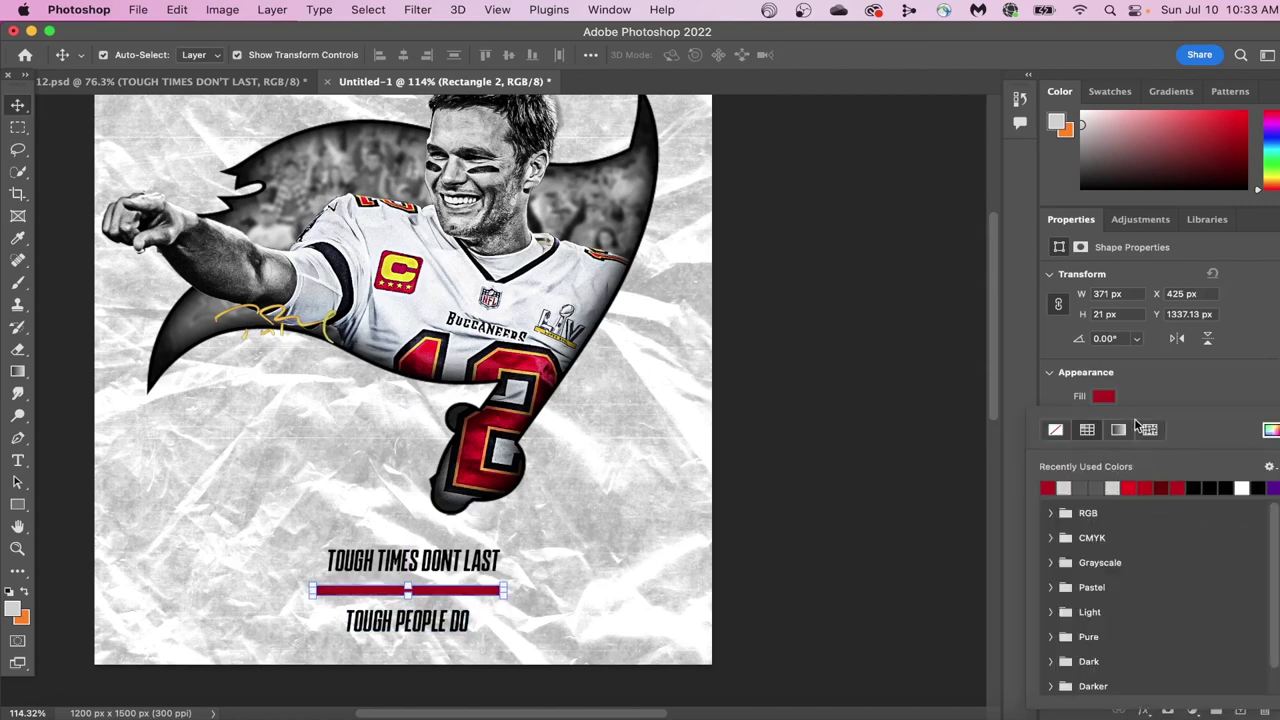
click(1271, 431)
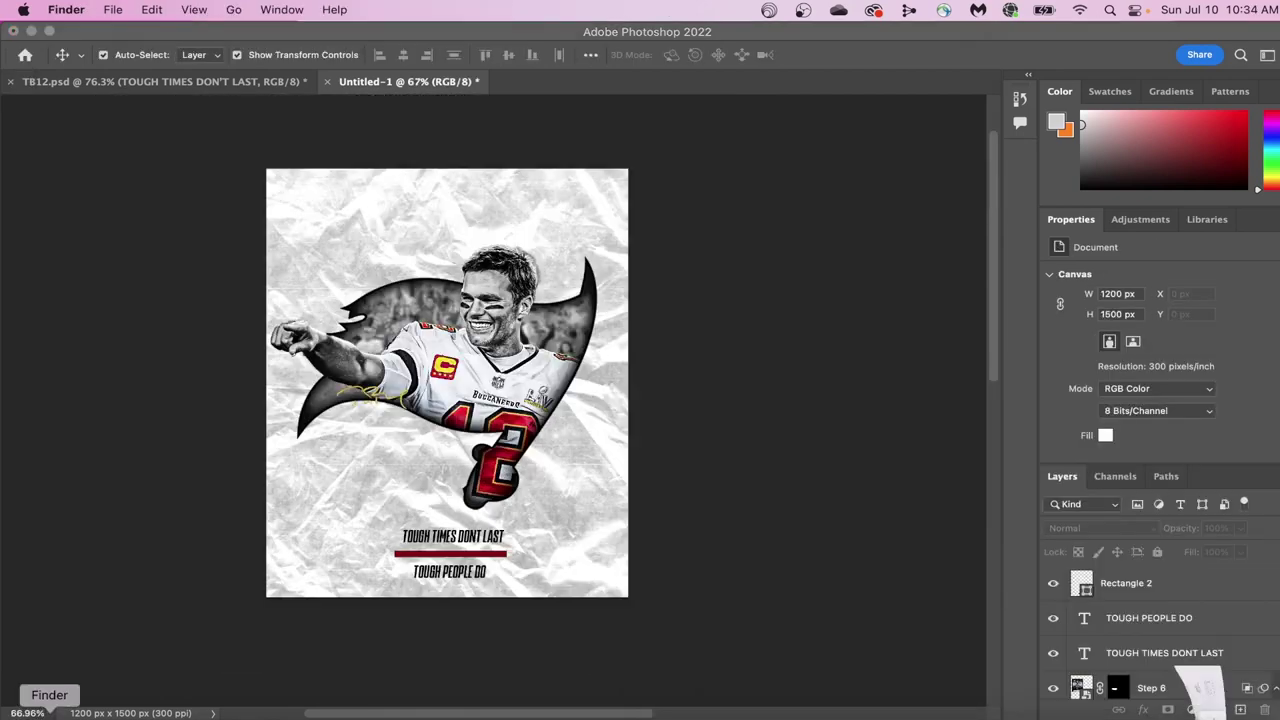
Step: Place Step 7.png from the Assets July 15th folder and position the Buccaneers logo near the poster's top centre
click(50, 705)
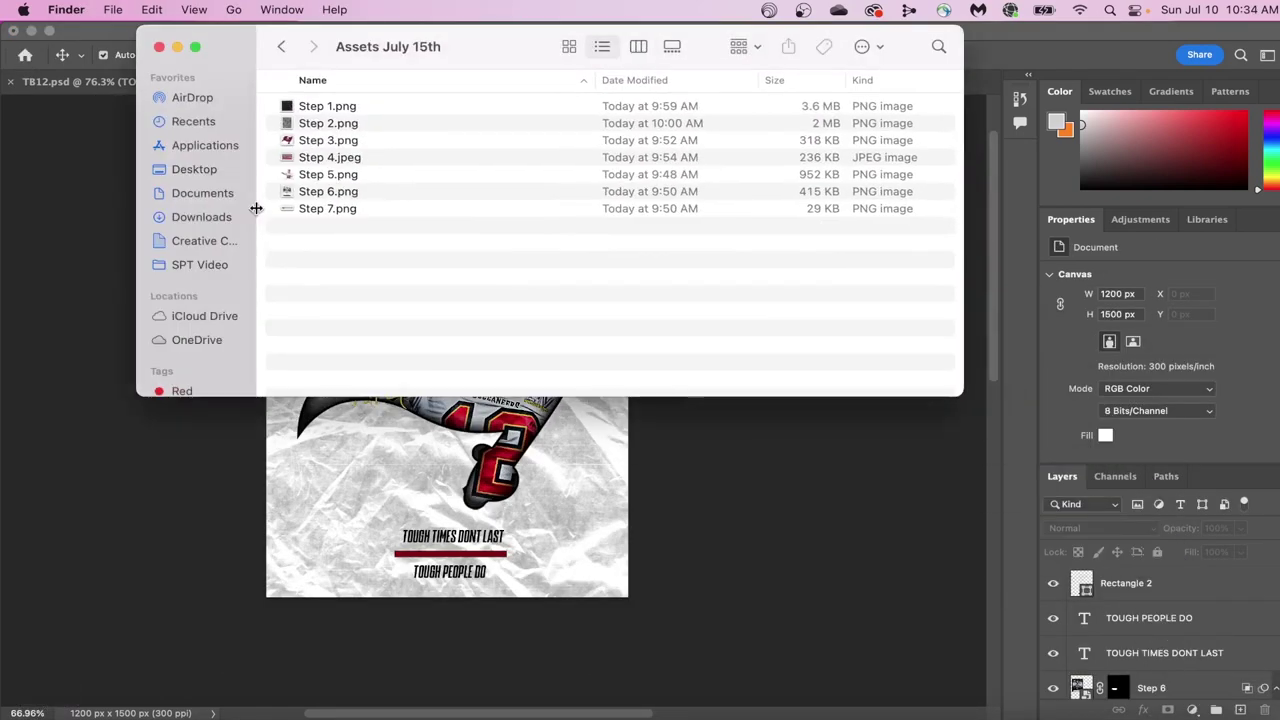
click(339, 209)
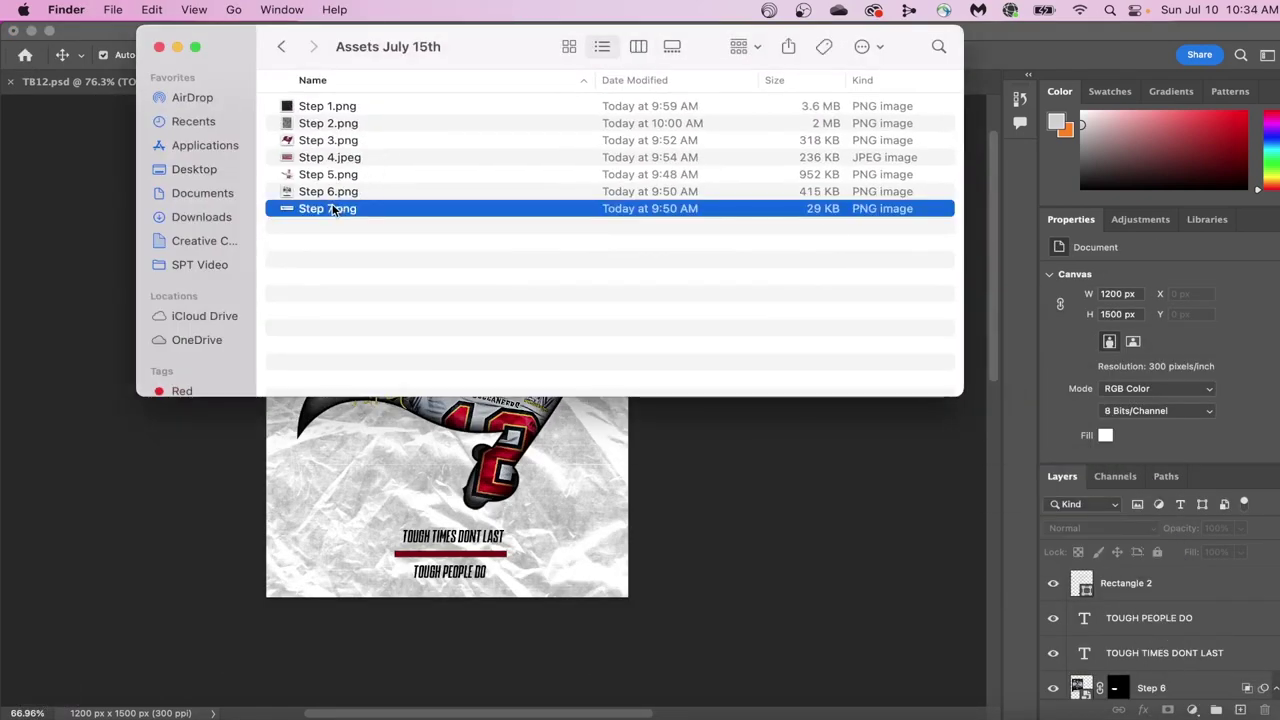
drag(333, 209, 460, 430)
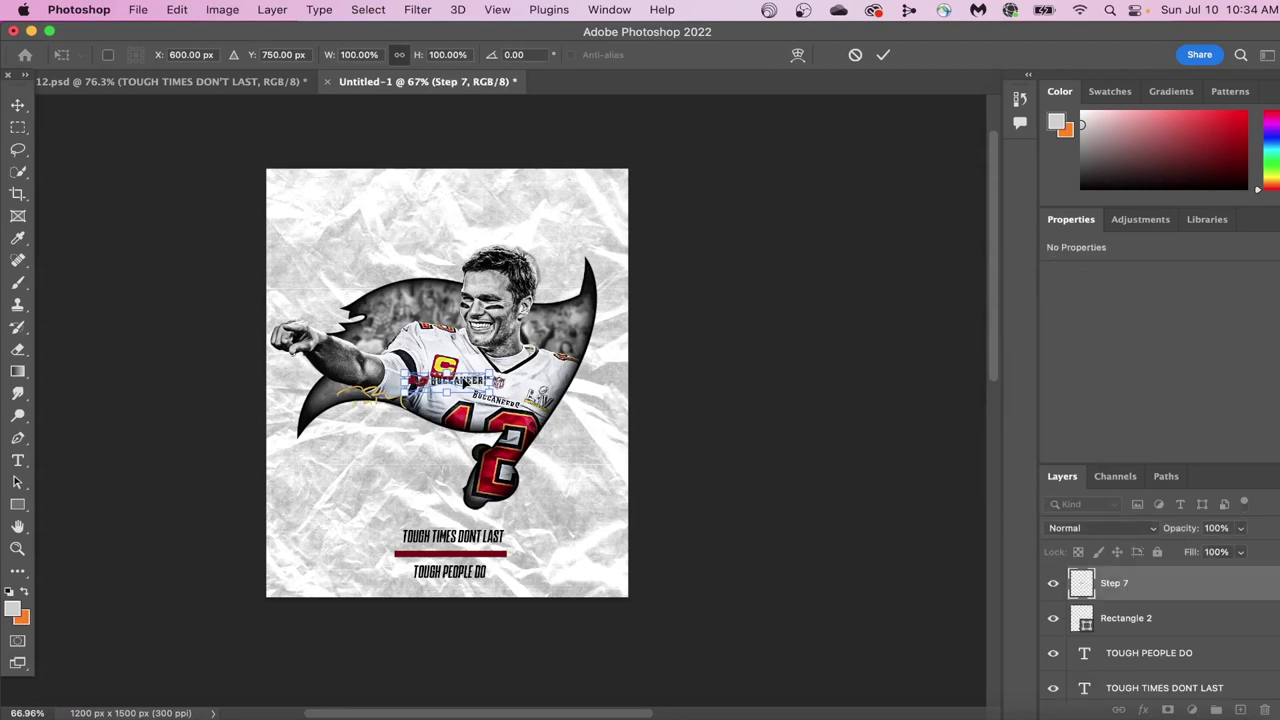
drag(463, 383, 467, 200)
key(Return)
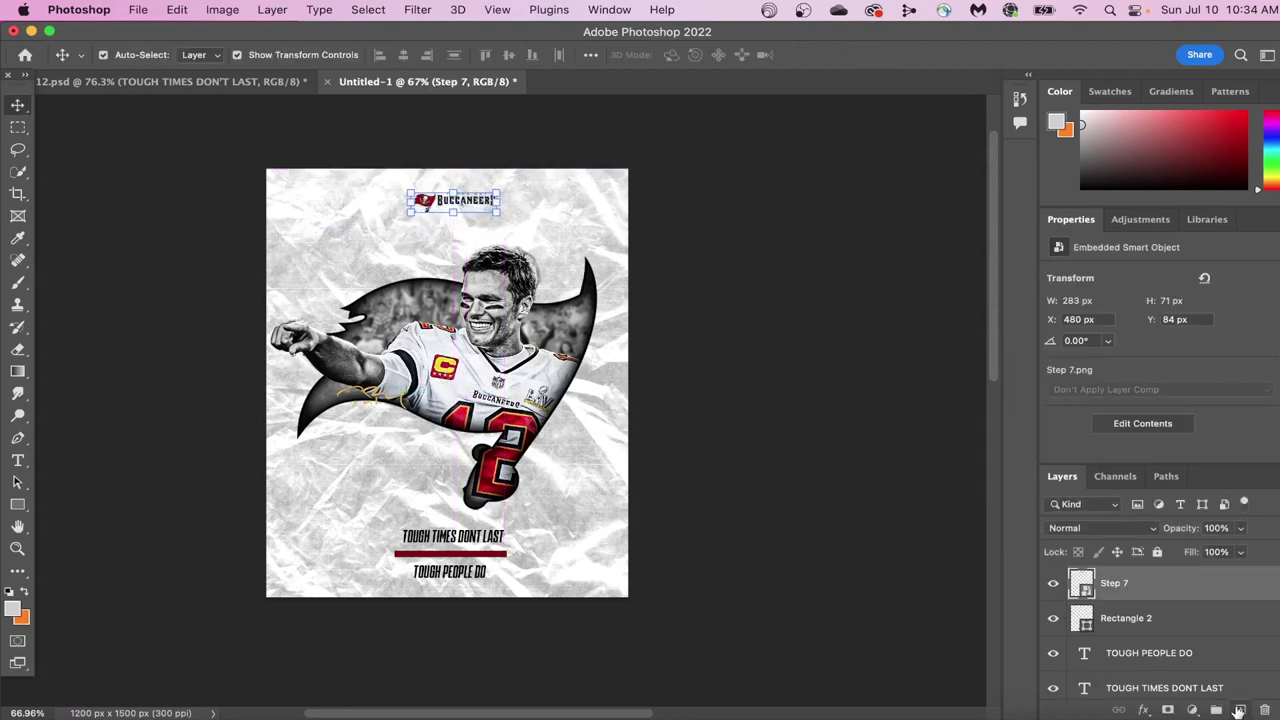
Step: Add a Color Lookup adjustment layer above the Buccaneers logo and apply the 2Strip.look 3D LUT
click(1192, 710)
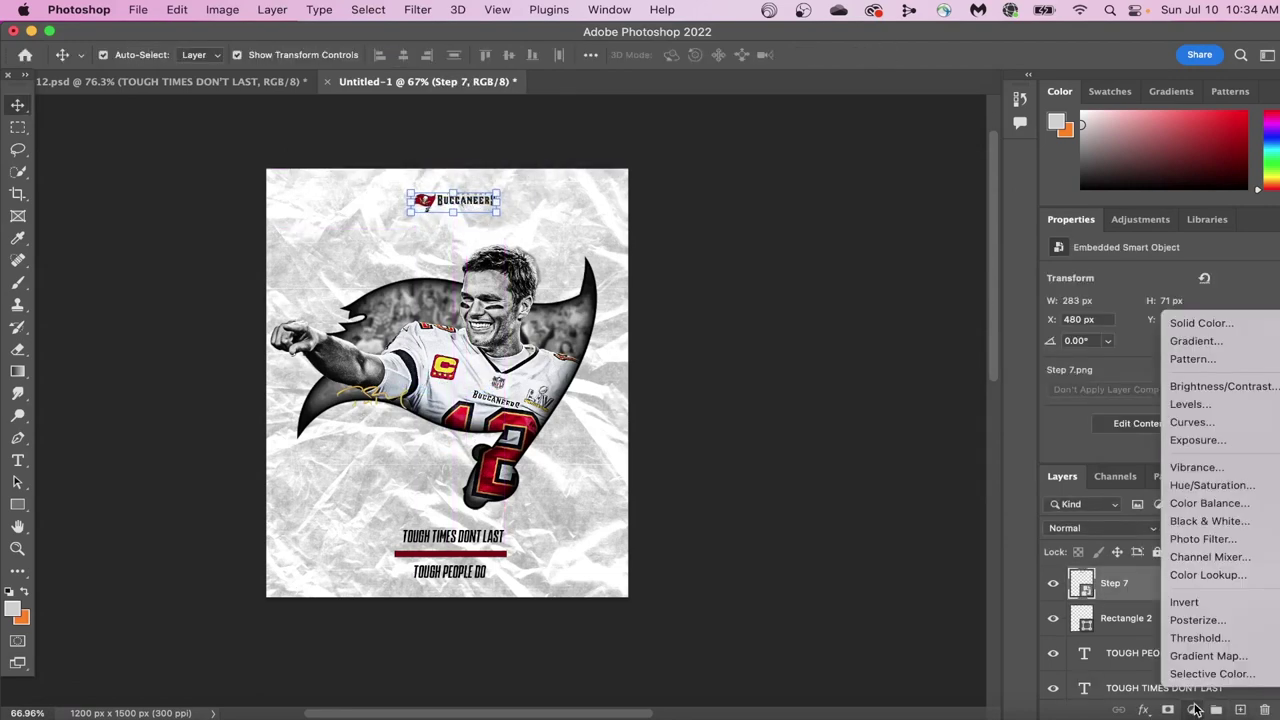
click(1216, 578)
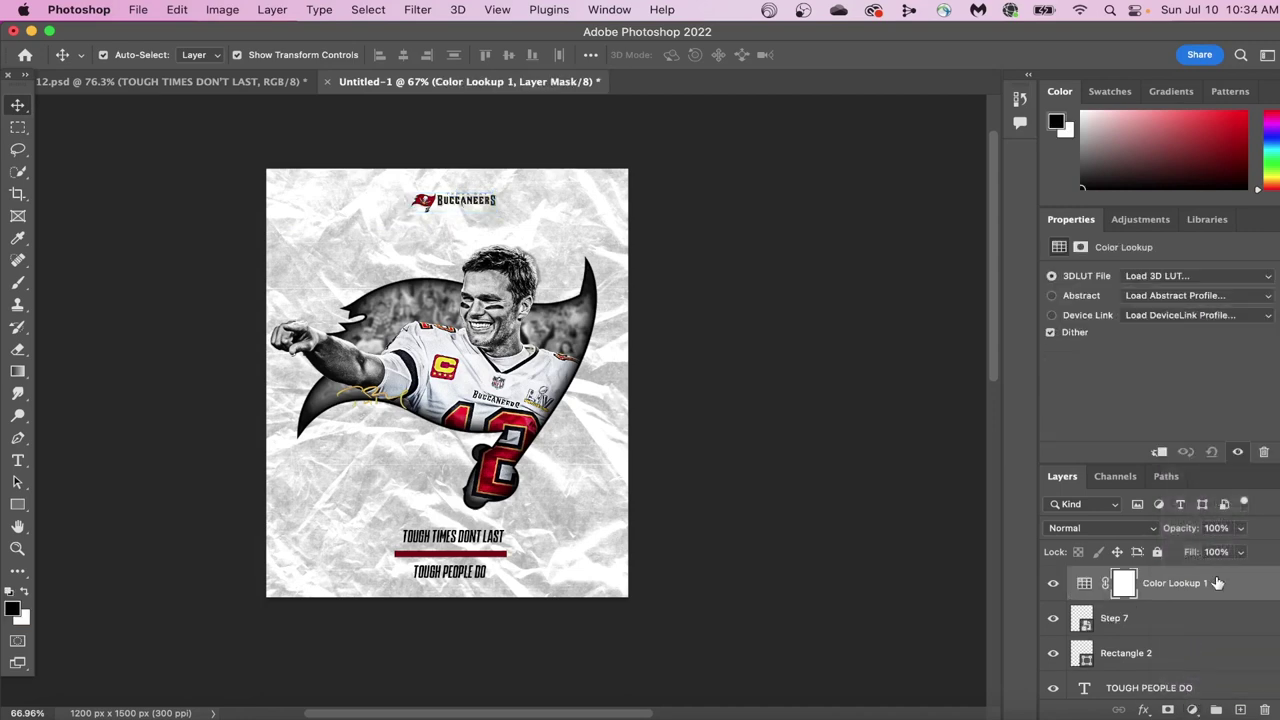
click(1192, 277)
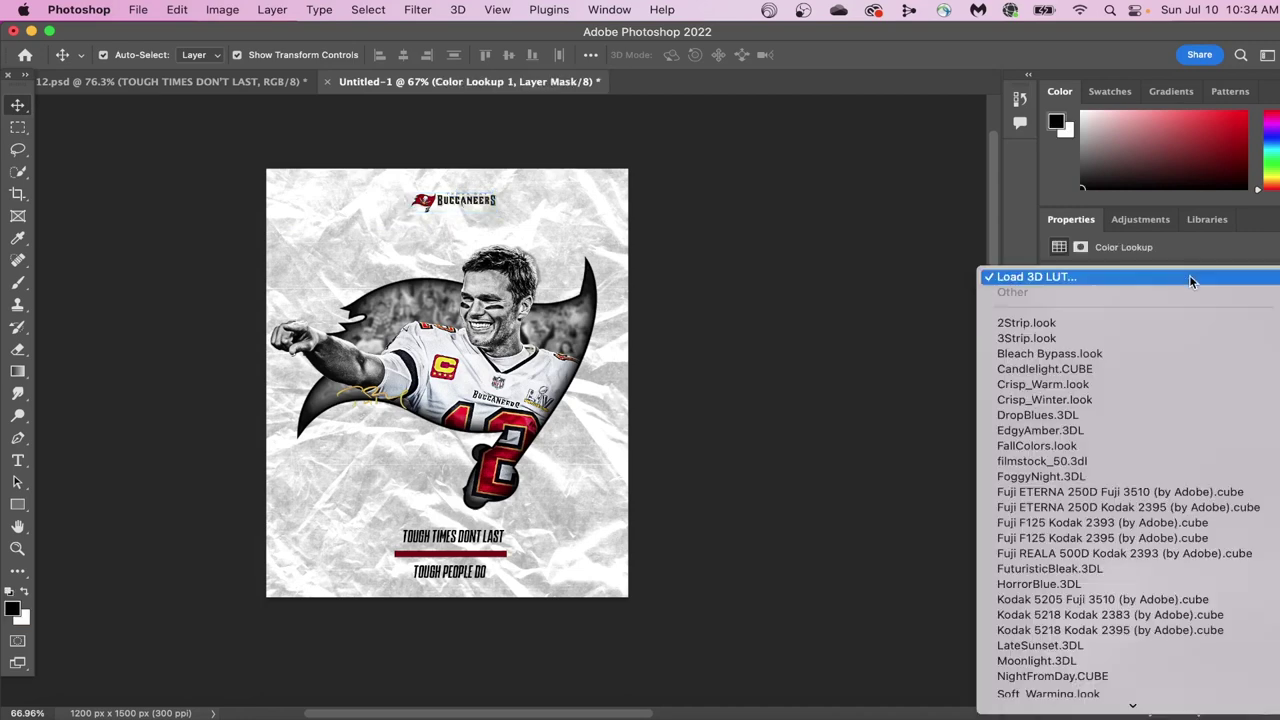
click(1123, 328)
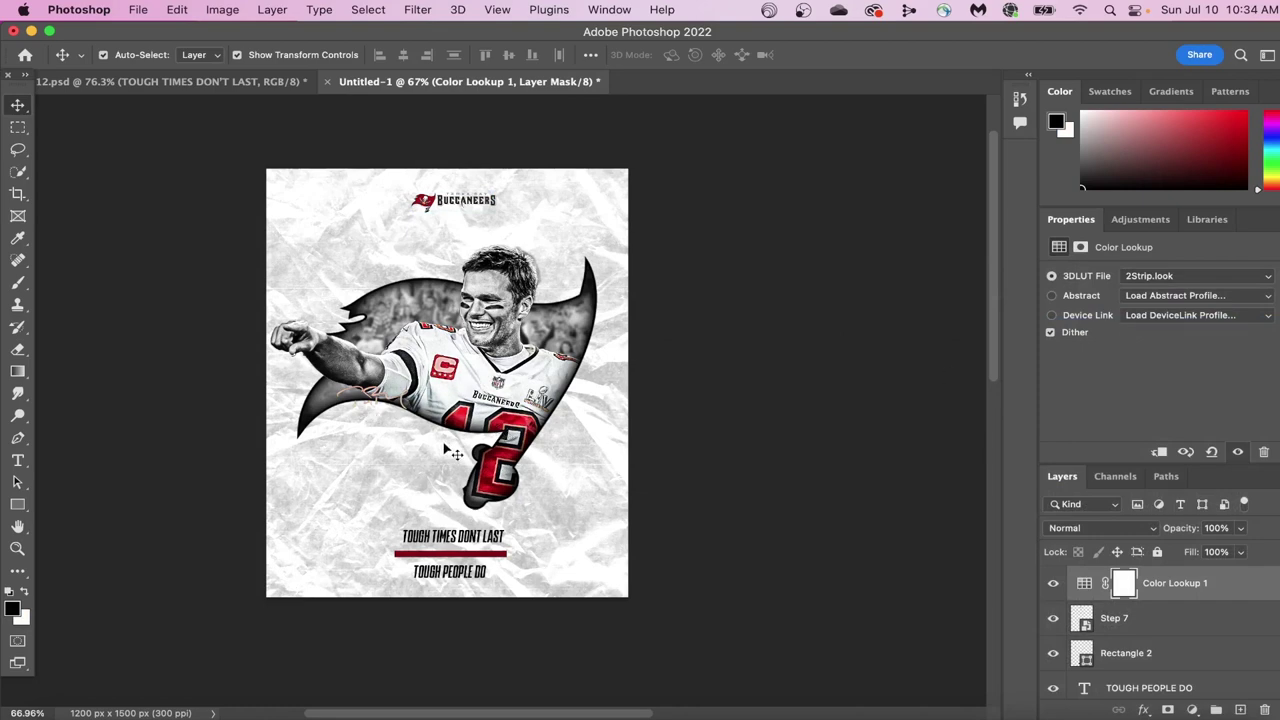
click(1223, 593)
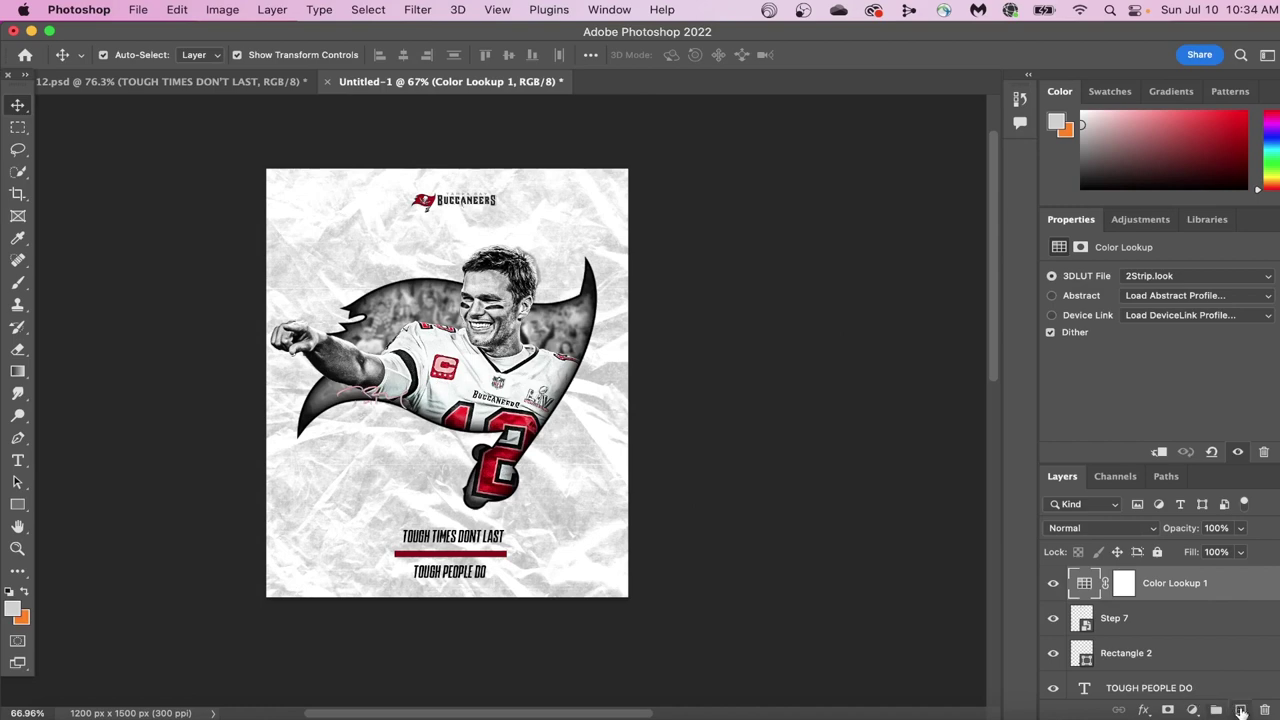
Step: Create a new layer above the colour lookup and set up a soft black brush at 1400 px
click(1240, 711)
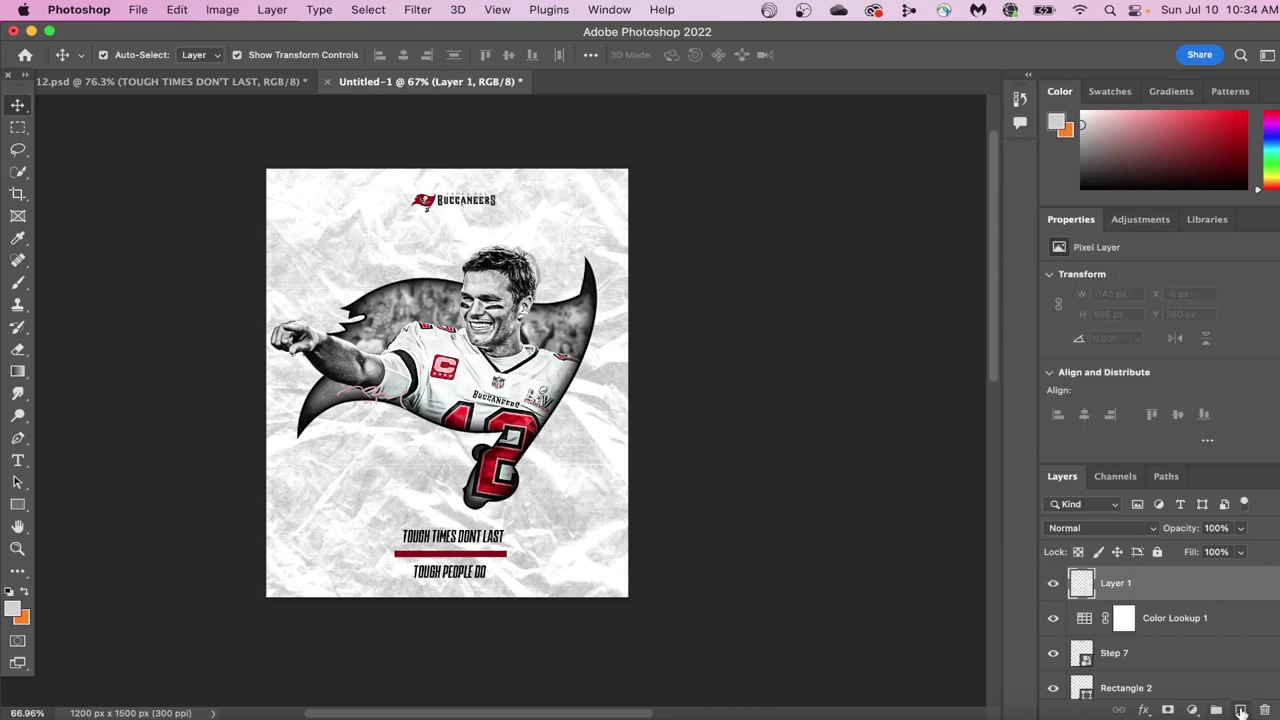
click(18, 282)
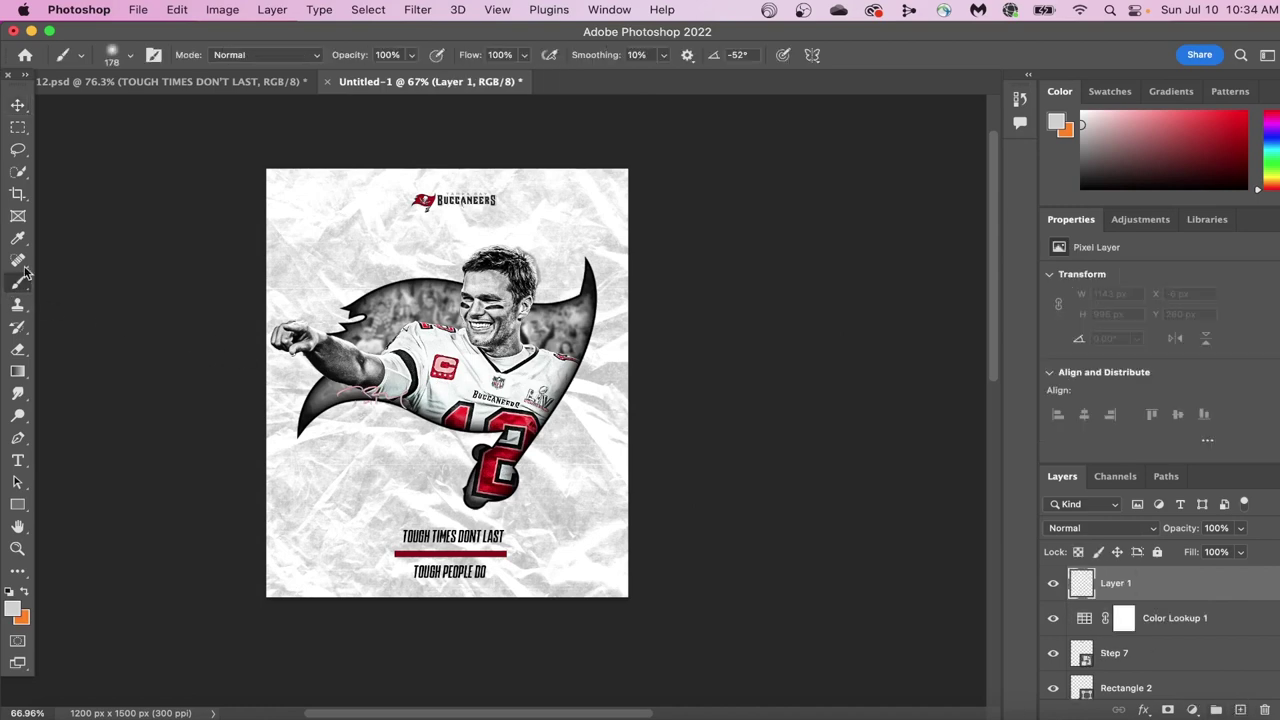
click(129, 54)
click(133, 57)
click(14, 608)
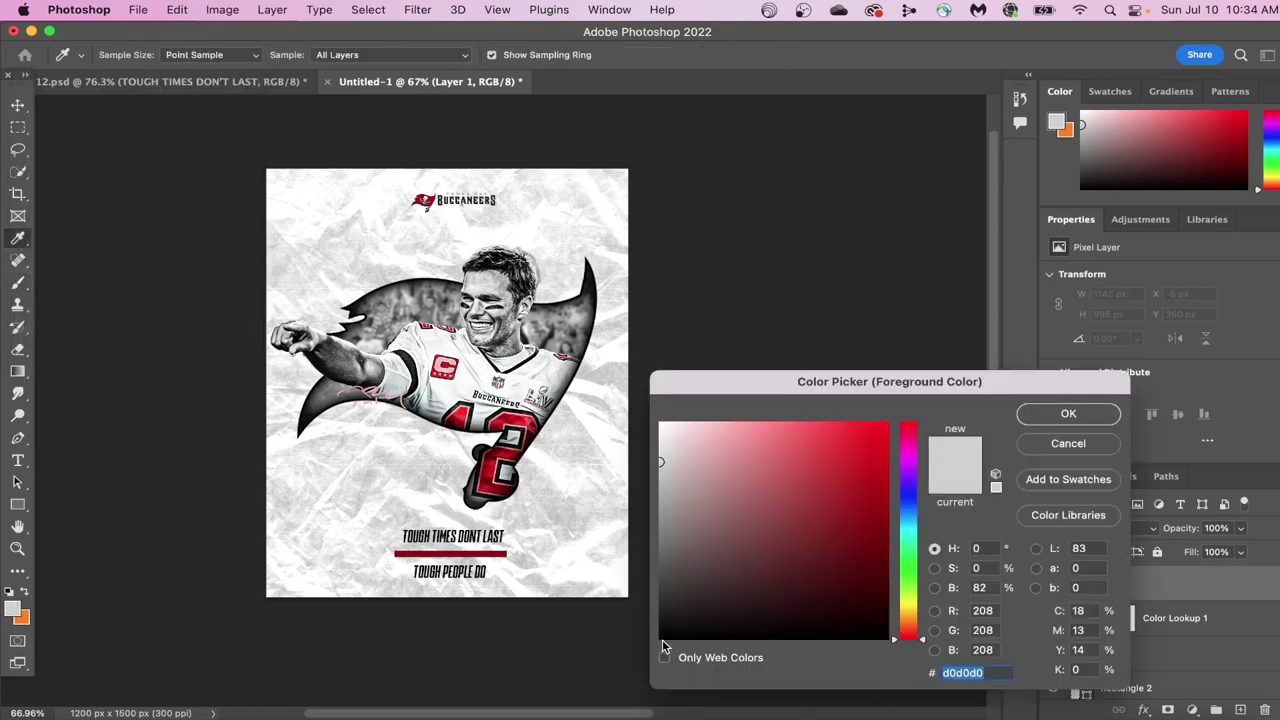
click(661, 638)
click(1047, 416)
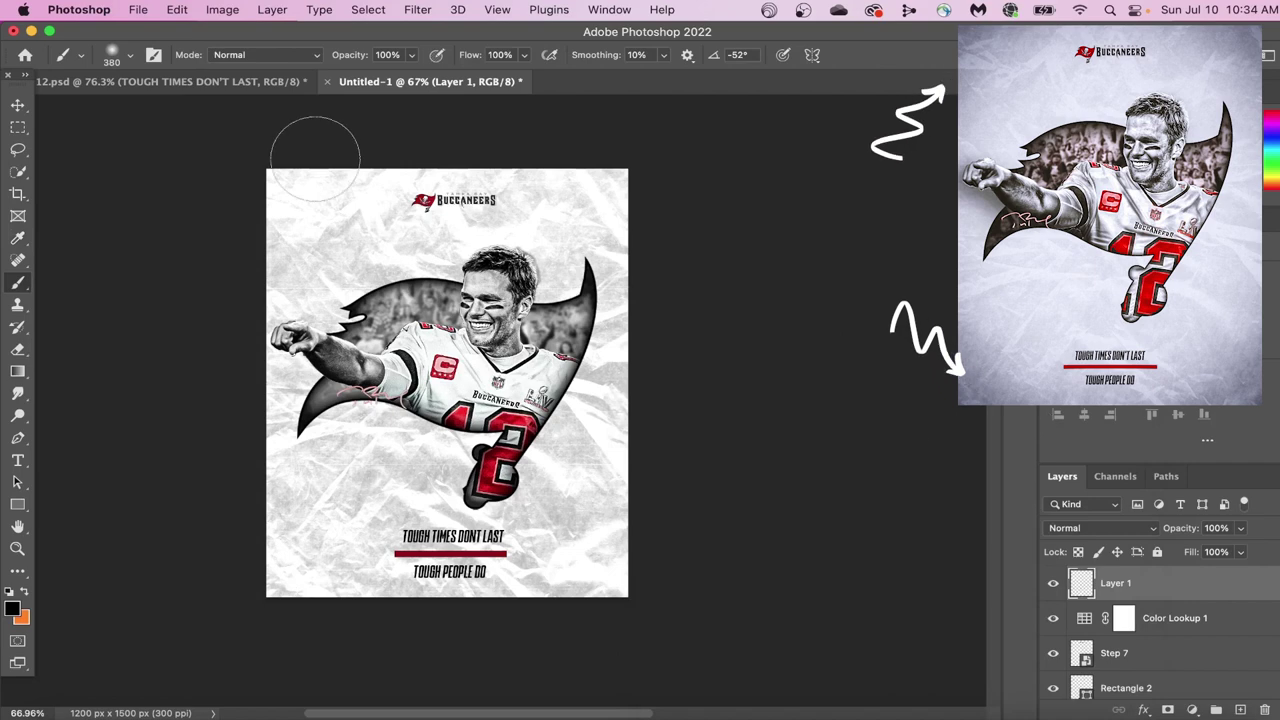
click(117, 57)
drag(194, 108, 206, 110)
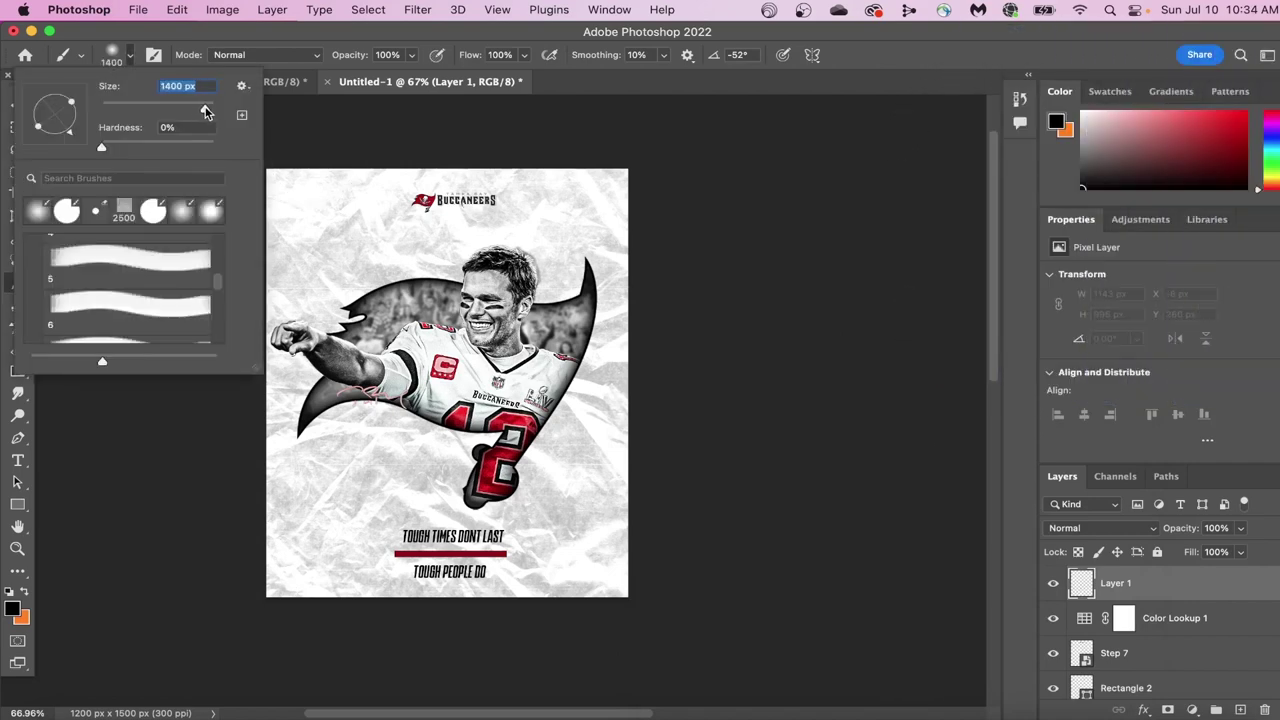
Step: Paint a soft black vignette around all the poster's edges, brushing from outside the canvas so only the brush's fringe darkens them
click(822, 228)
click(826, 342)
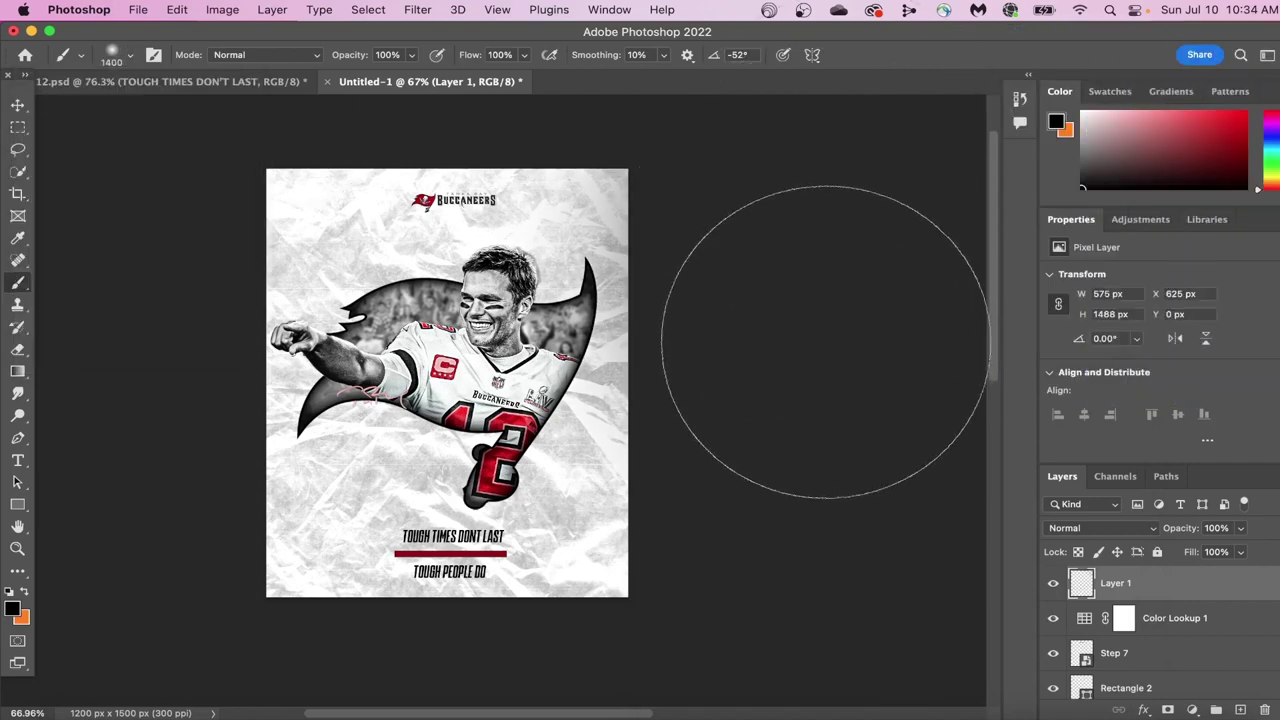
click(820, 528)
scroll(820, 530, down, 1)
click(98, 519)
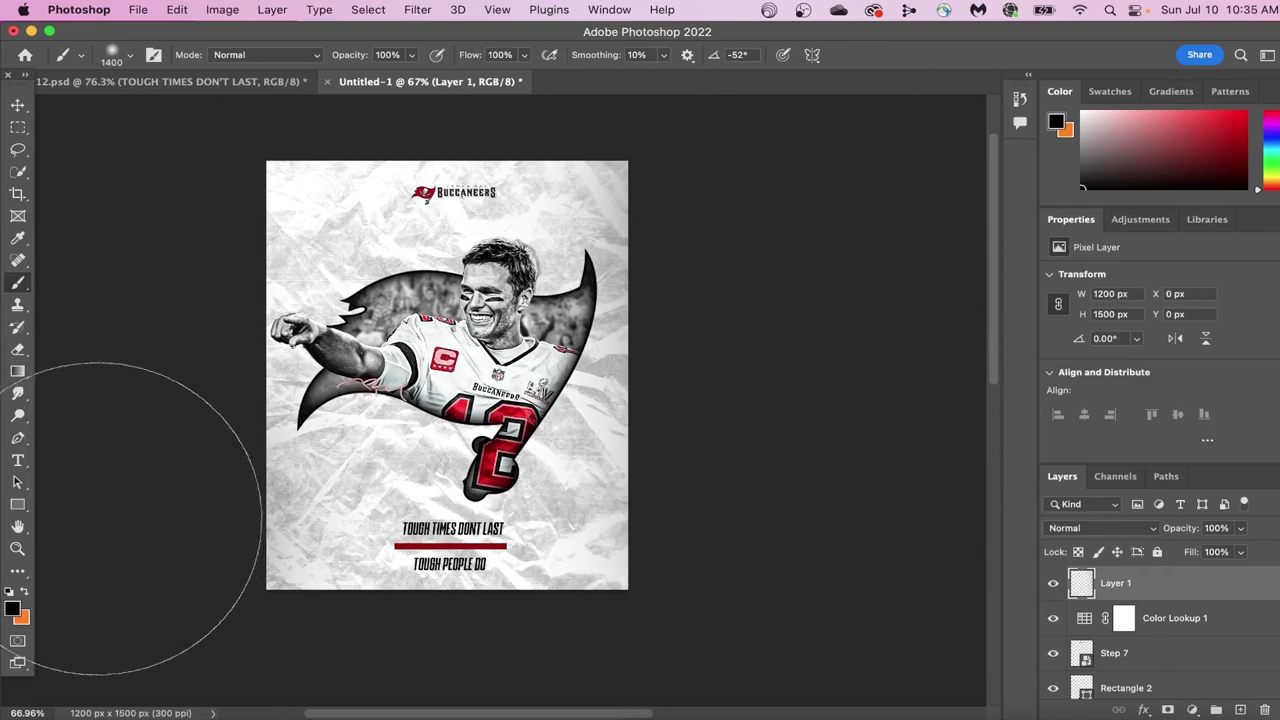
scroll(100, 500, up, 4)
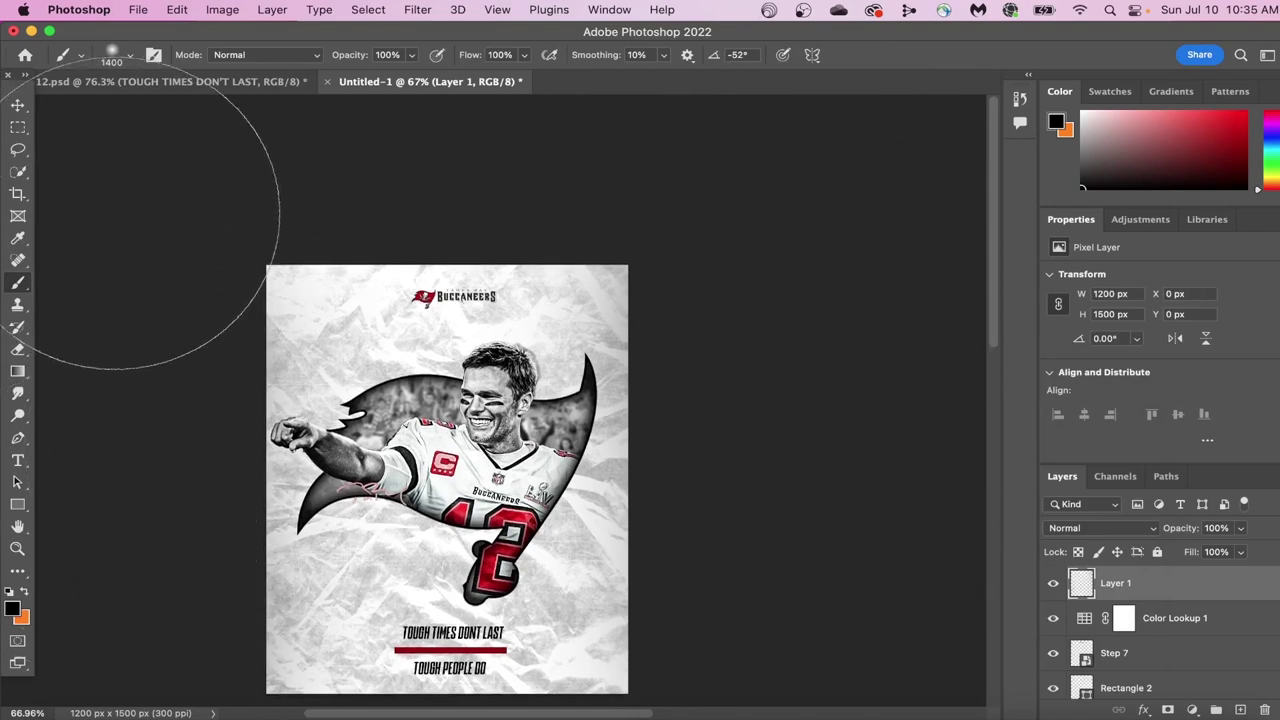
scroll(230, 190, up, 6)
scroll(230, 190, right, 2)
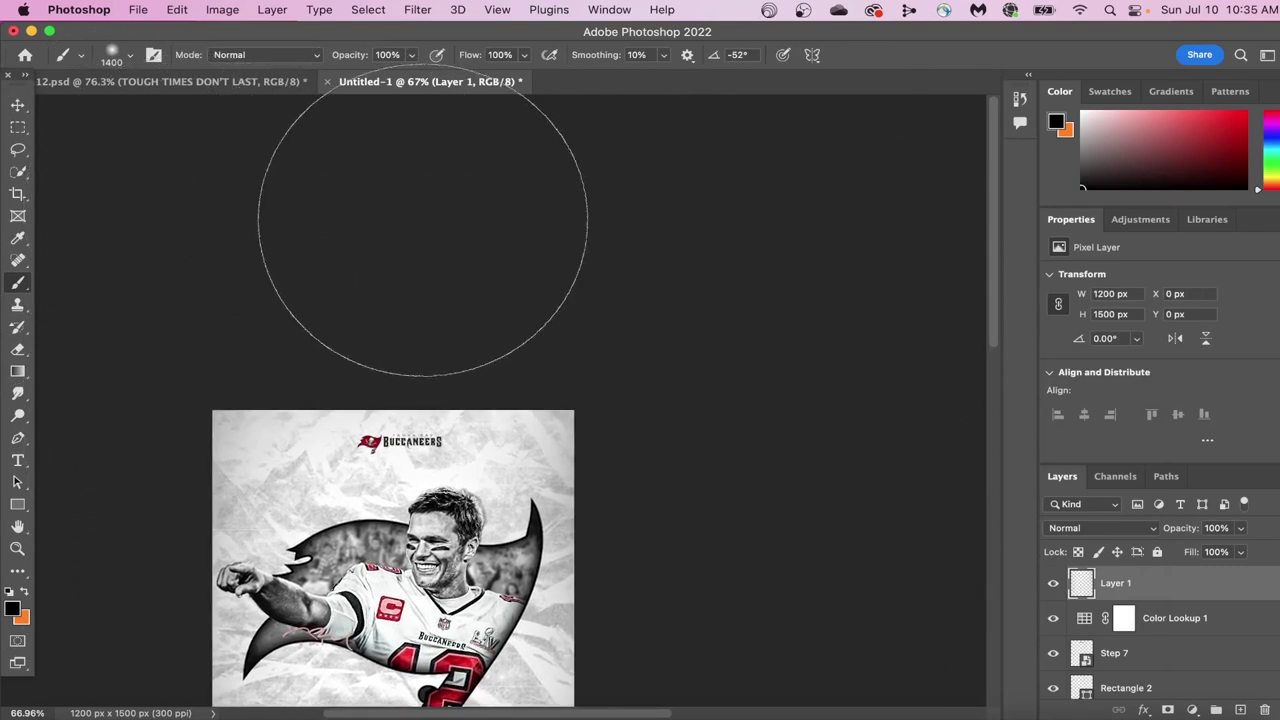
scroll(543, 226, down, 15)
scroll(543, 226, left, 1)
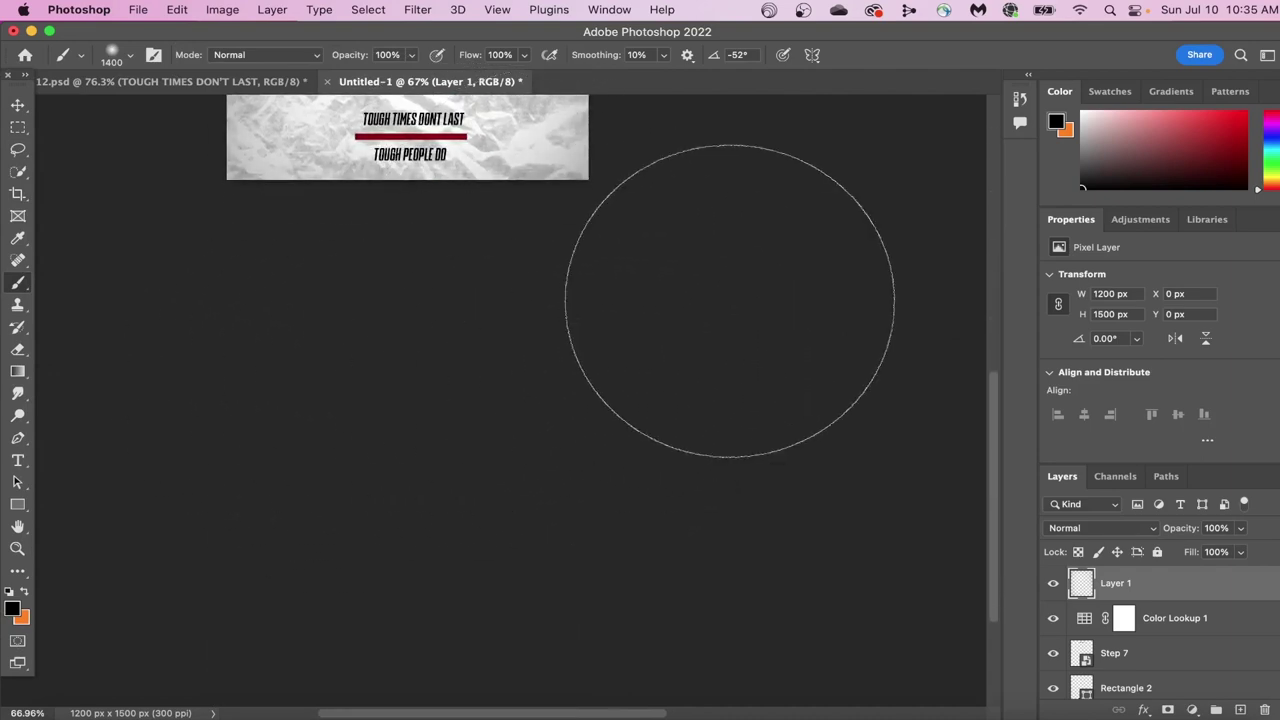
scroll(715, 290, up, 11)
scroll(780, 330, up, 6)
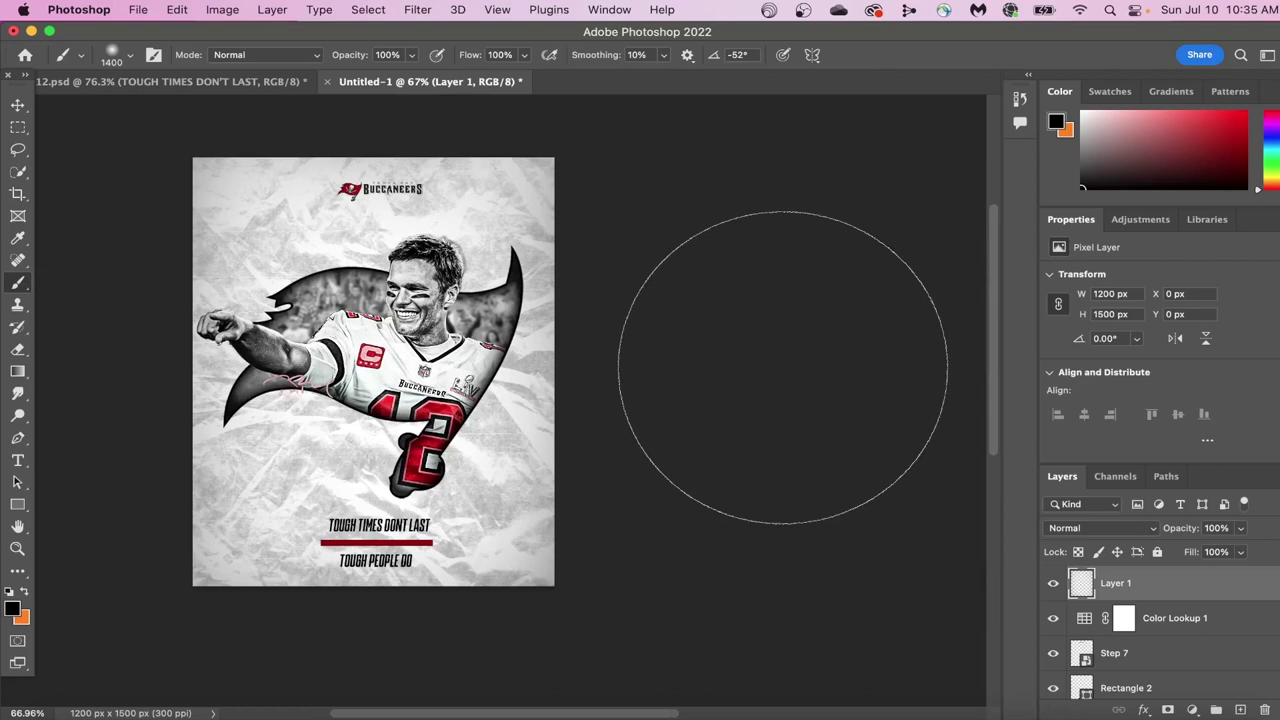
scroll(783, 367, up, 3)
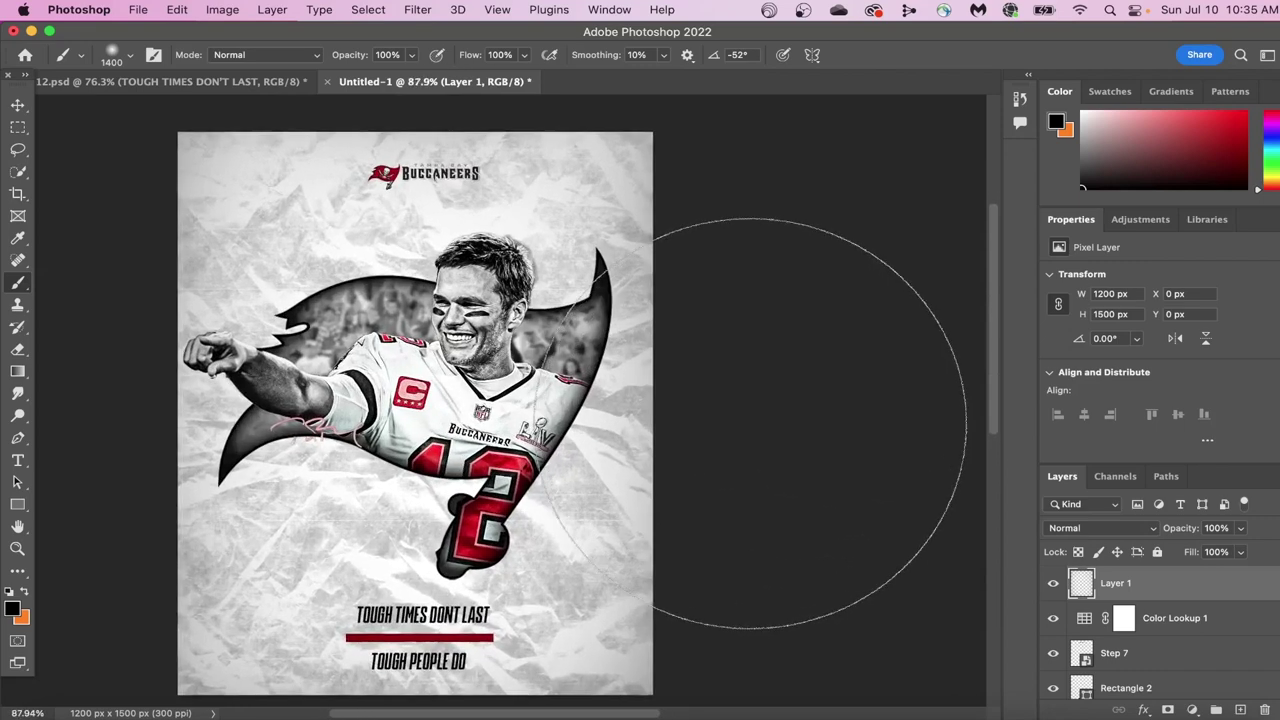